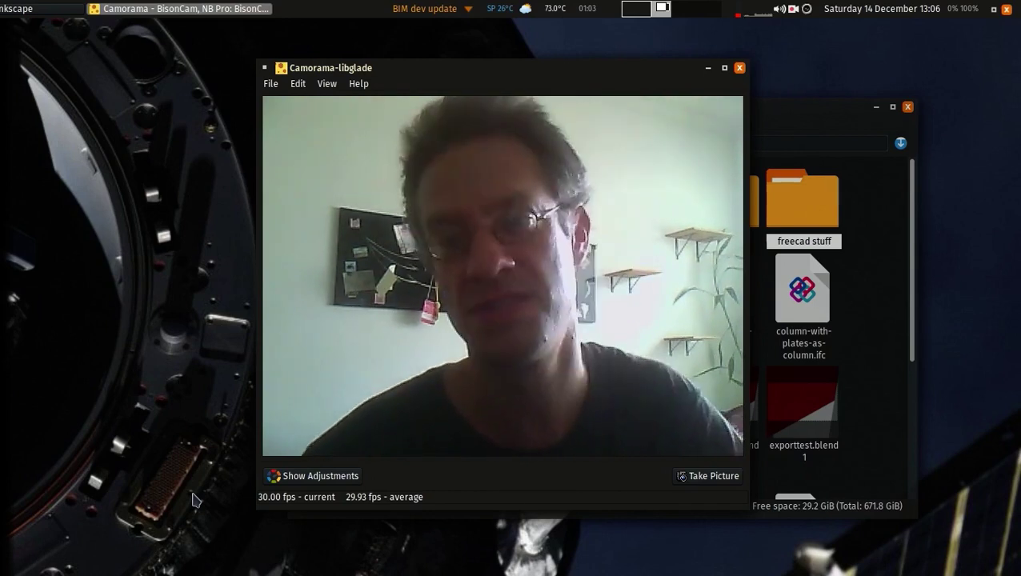
Drag the Camorama webcam preview window left to uncover the home folder's files
drag(464, 67, 317, 70)
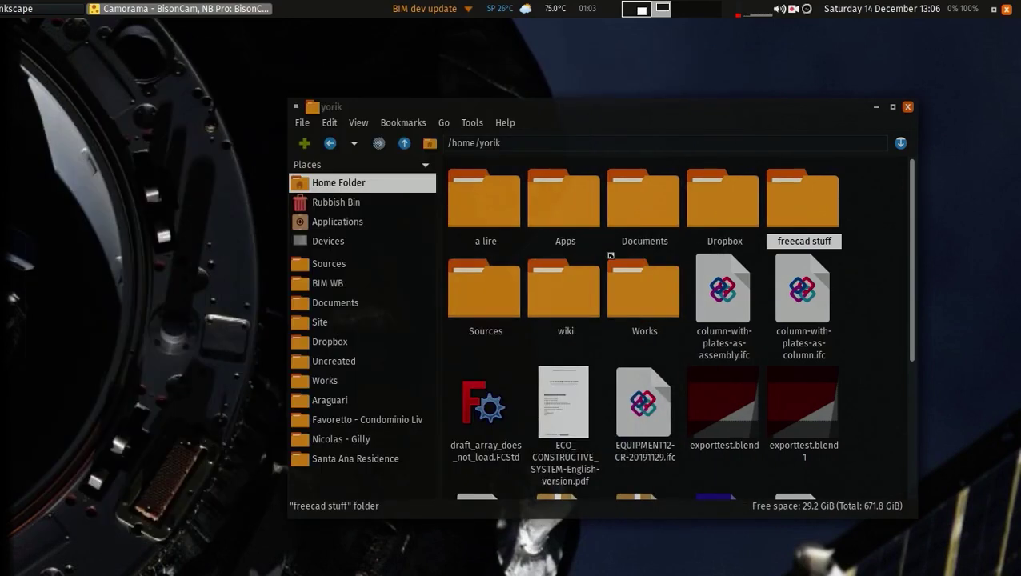
Shift the home folder file manager window to the right on the desktop
drag(479, 108, 546, 114)
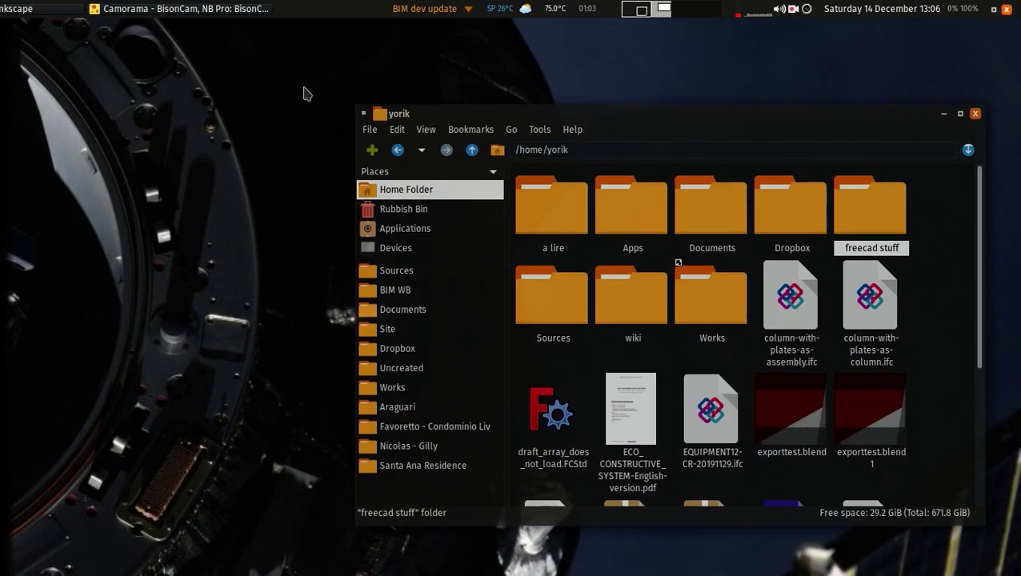
drag(449, 114, 448, 123)
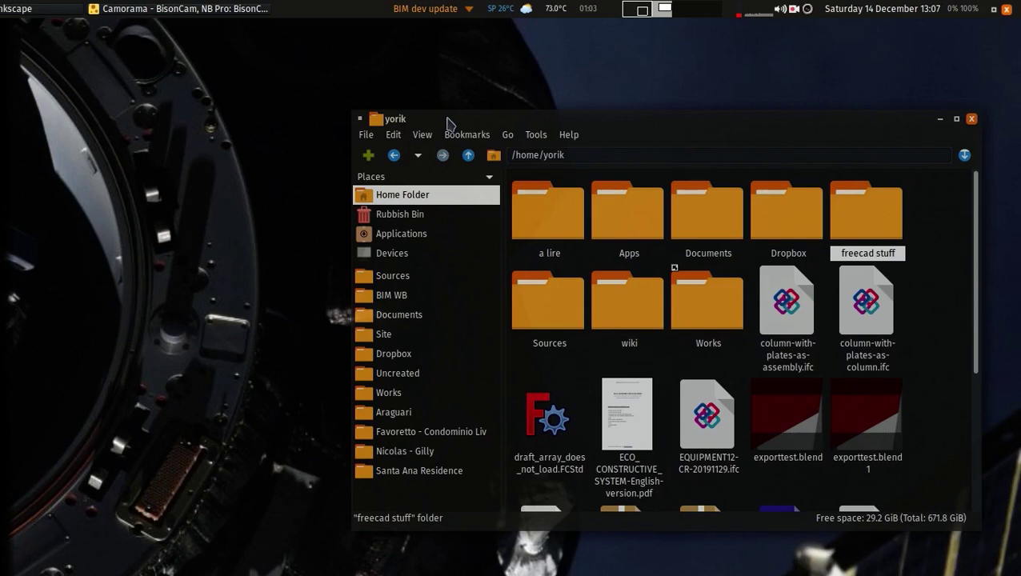
mouse_move(449, 124)
mouse_down()
mouse_move(365, 98)
mouse_move(443, 123)
mouse_up()
Bring up the Fluxbox desktop launcher menu with a right-click on the desktop
right_click(120, 116)
key(Down)
key(Down)
key(Down)
key(Down)
key(Down)
key(Down)
key(Escape)
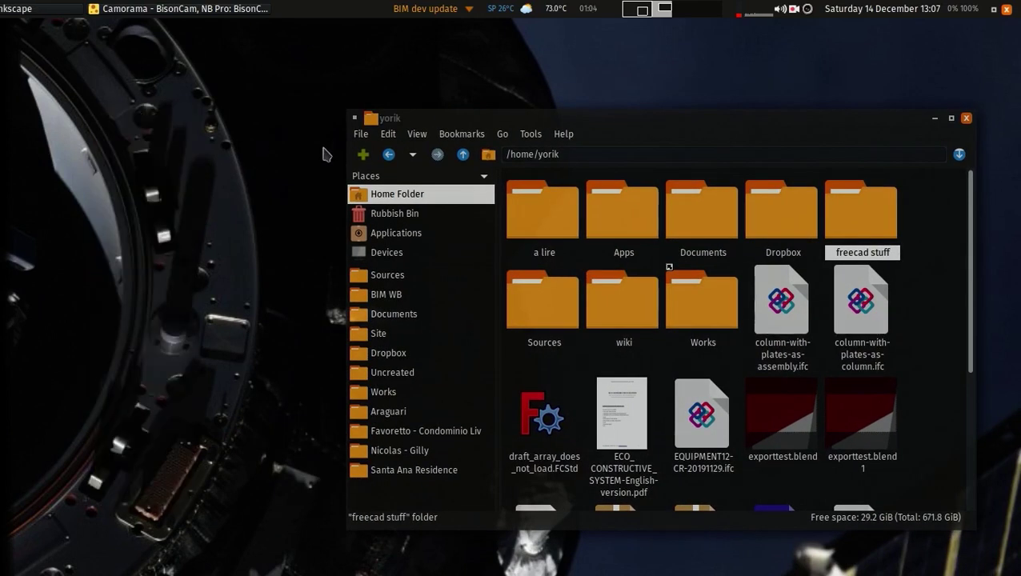
right_click(112, 105)
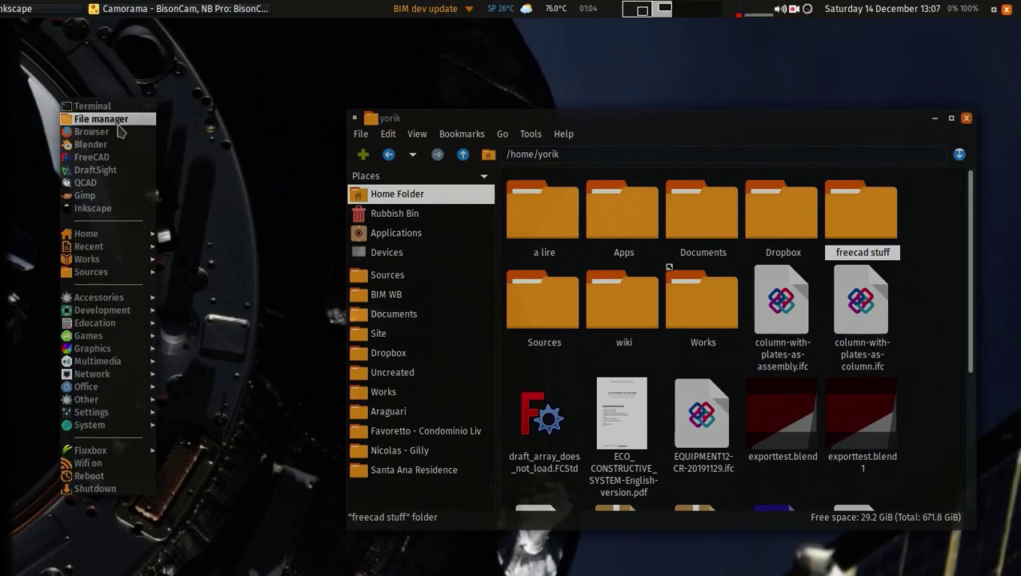
click(436, 111)
drag(491, 118, 453, 117)
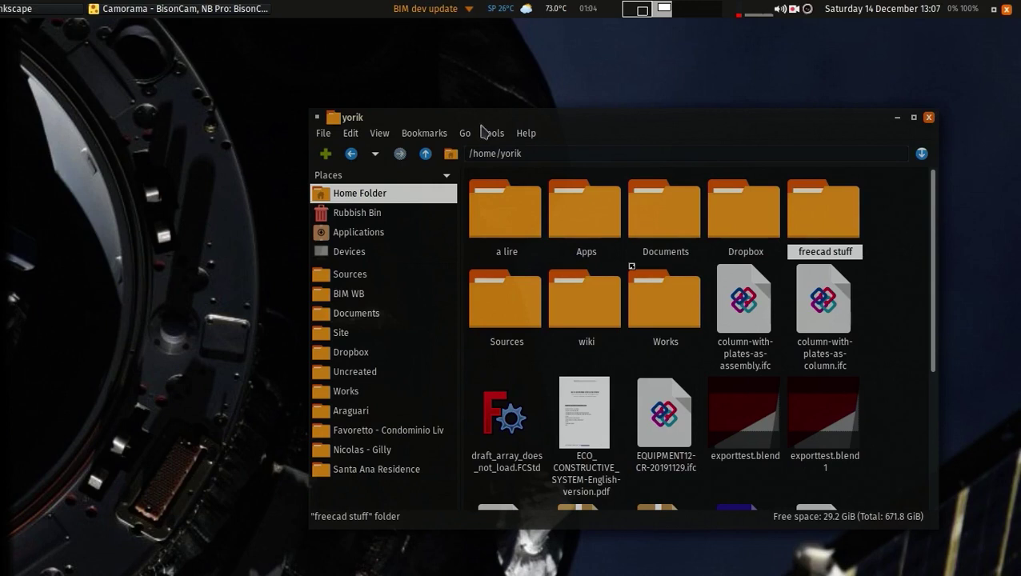
key(Left)
key(Left)
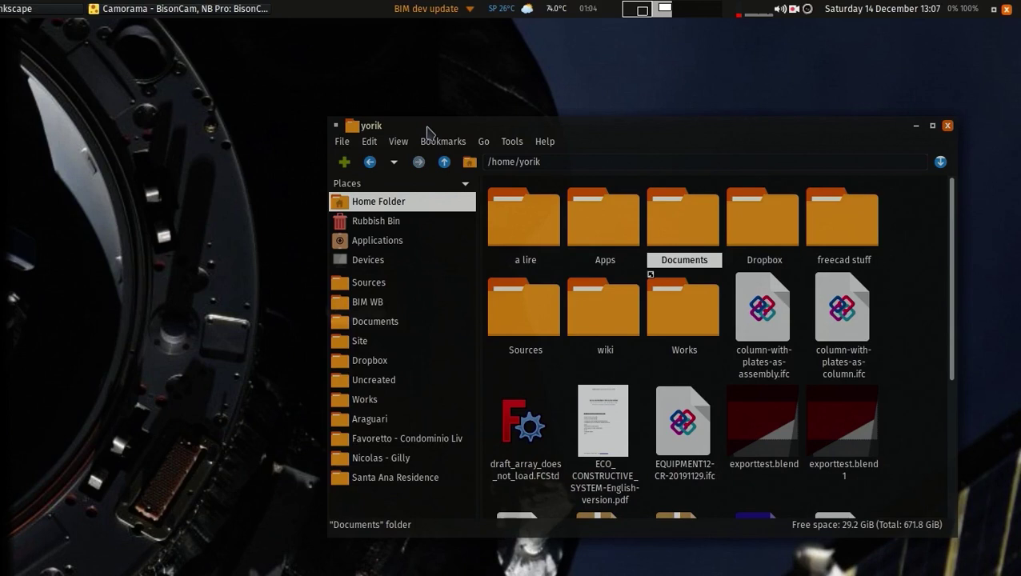
drag(428, 132, 432, 123)
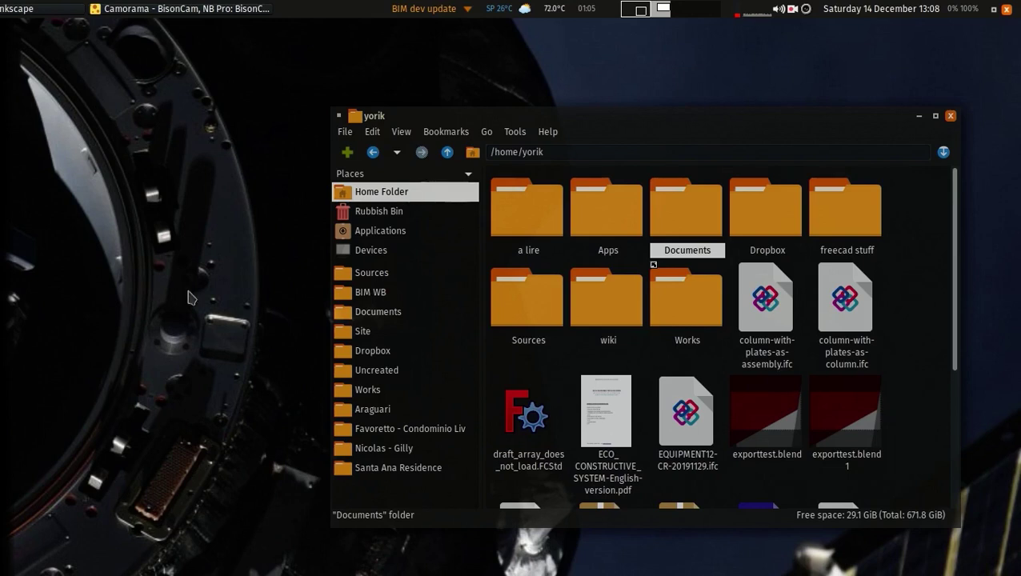
right_click(142, 122)
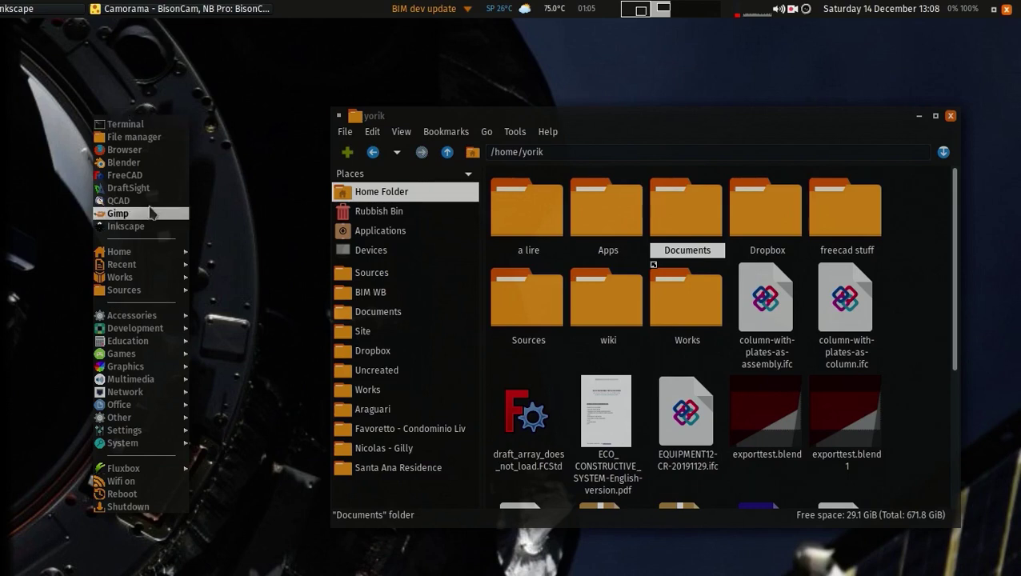
click(163, 84)
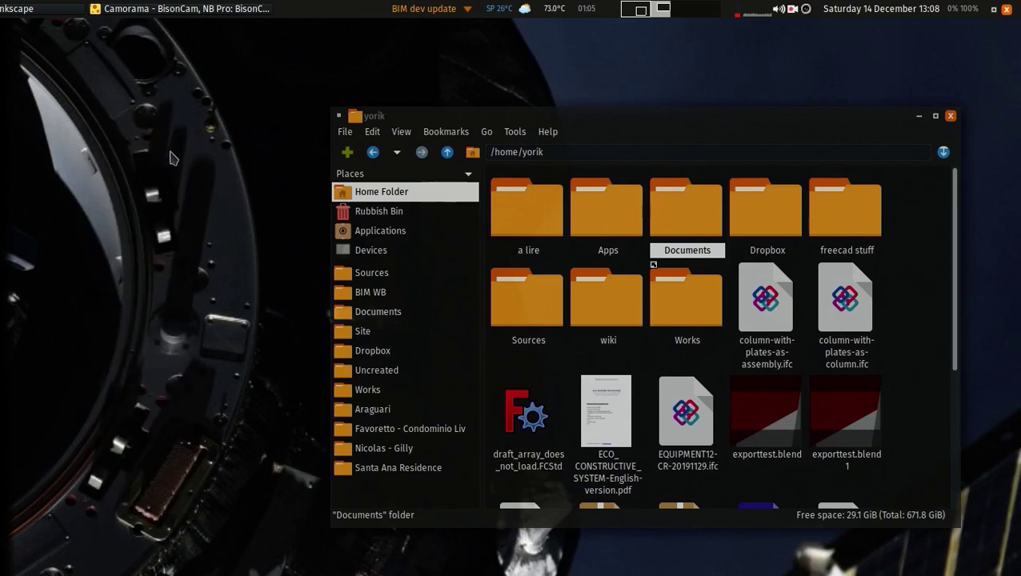
drag(541, 120, 584, 131)
drag(232, 226, 316, 221)
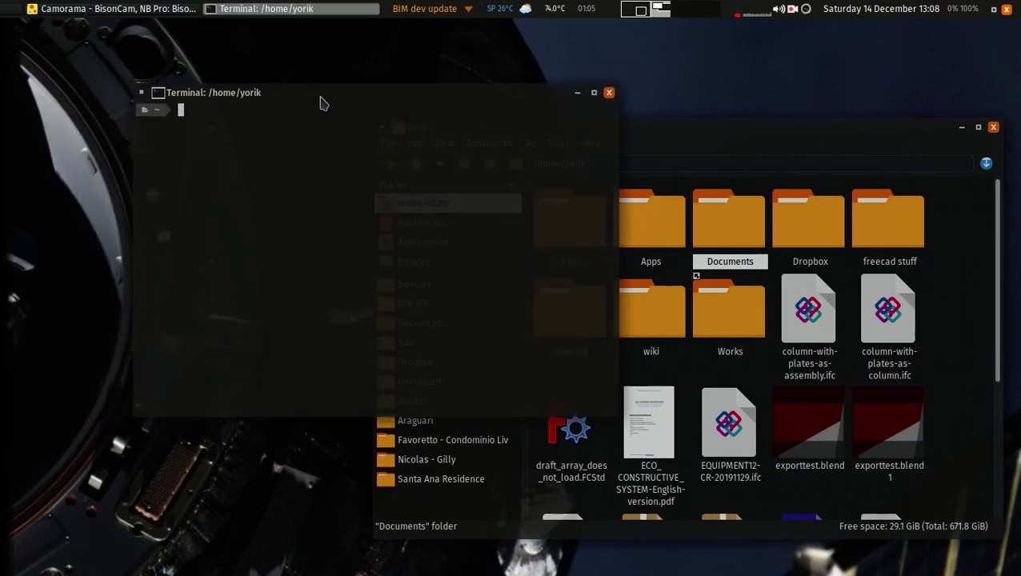
drag(320, 103, 303, 107)
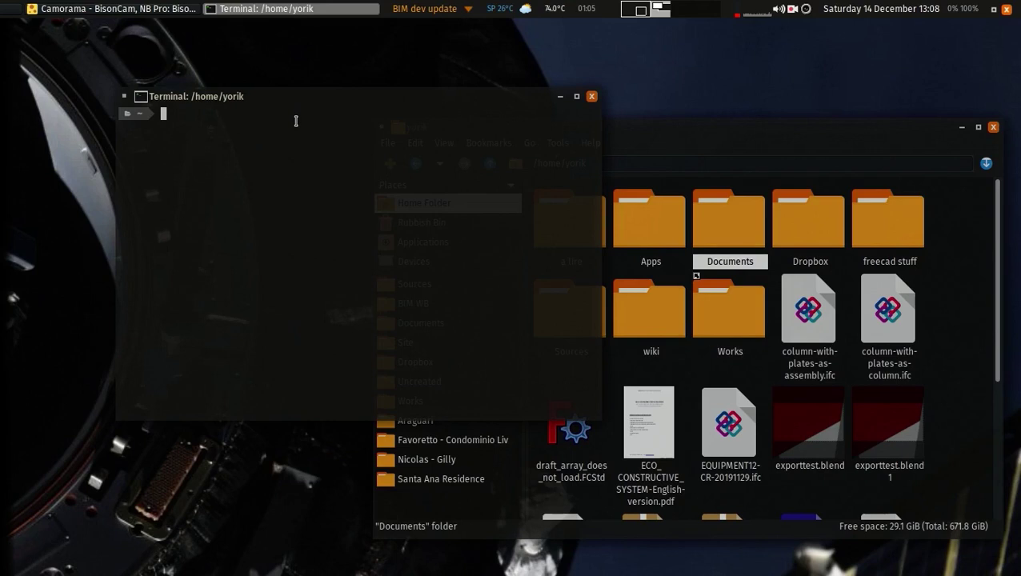
mouse_move(285, 107)
mouse_down()
mouse_move(267, 100)
mouse_move(270, 112)
mouse_up()
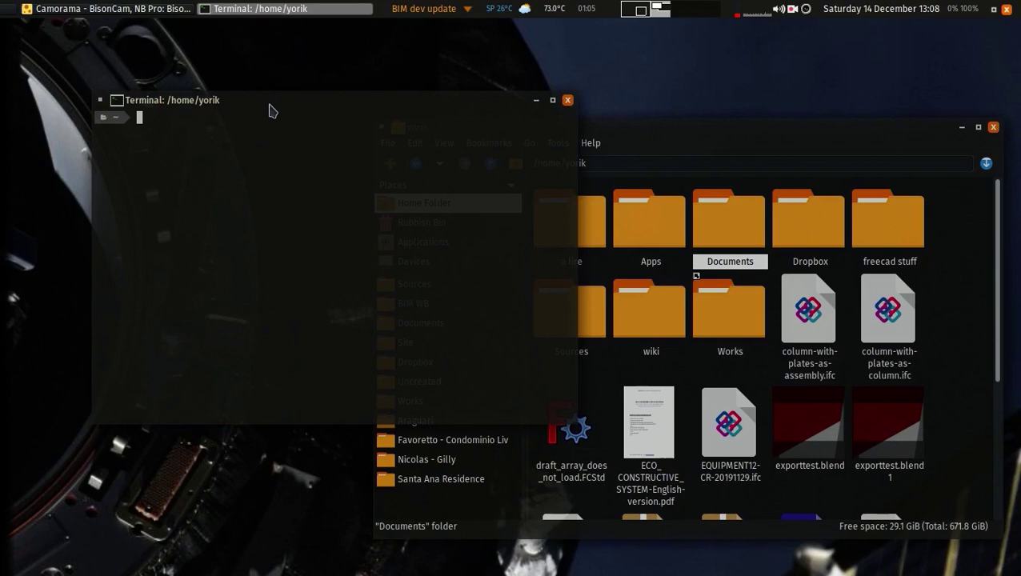
click(568, 100)
drag(574, 125, 490, 124)
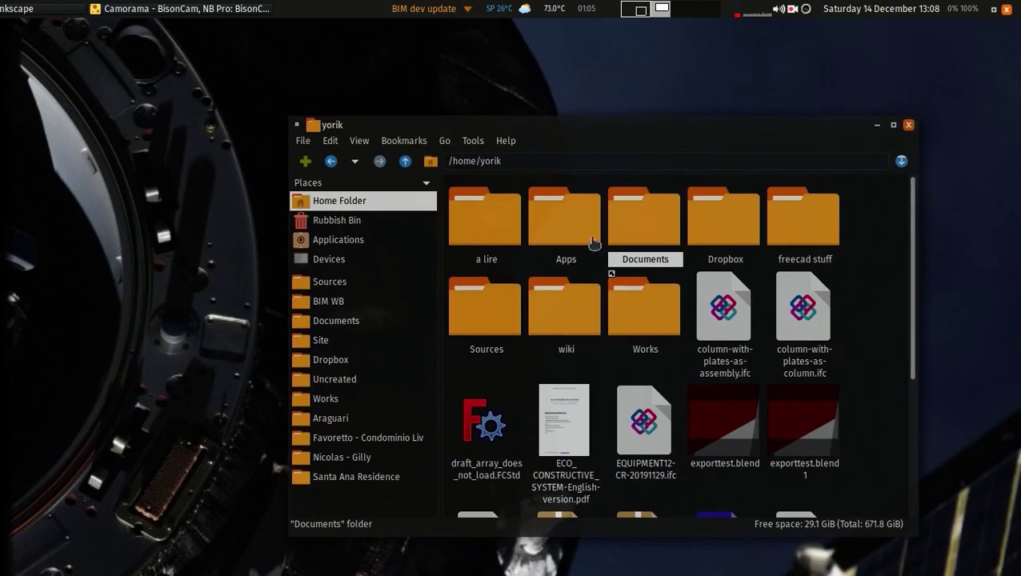
Launch FreeCAD from the Fluxbox desktop menu
click(869, 309)
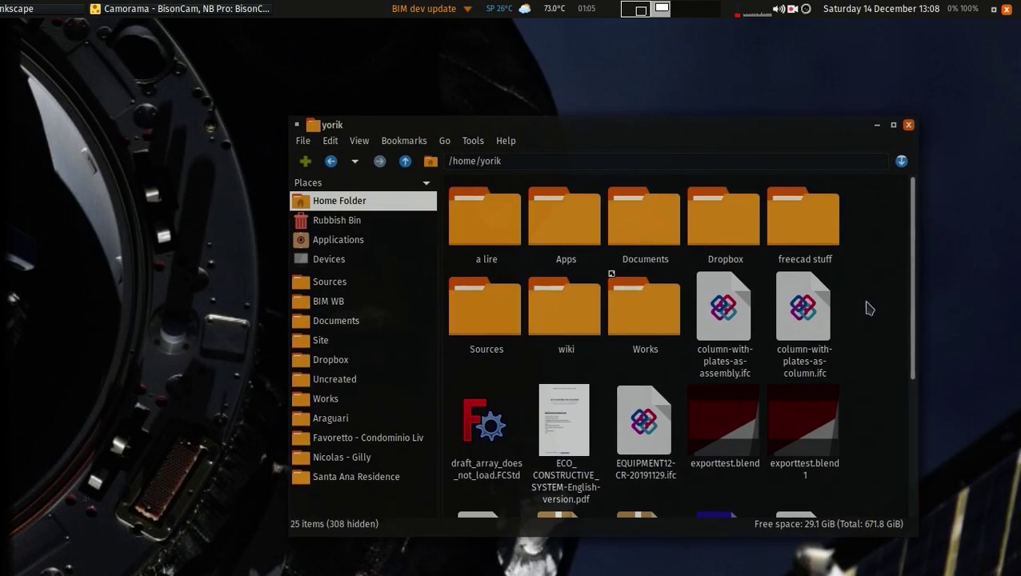
key(Right)
right_click(152, 182)
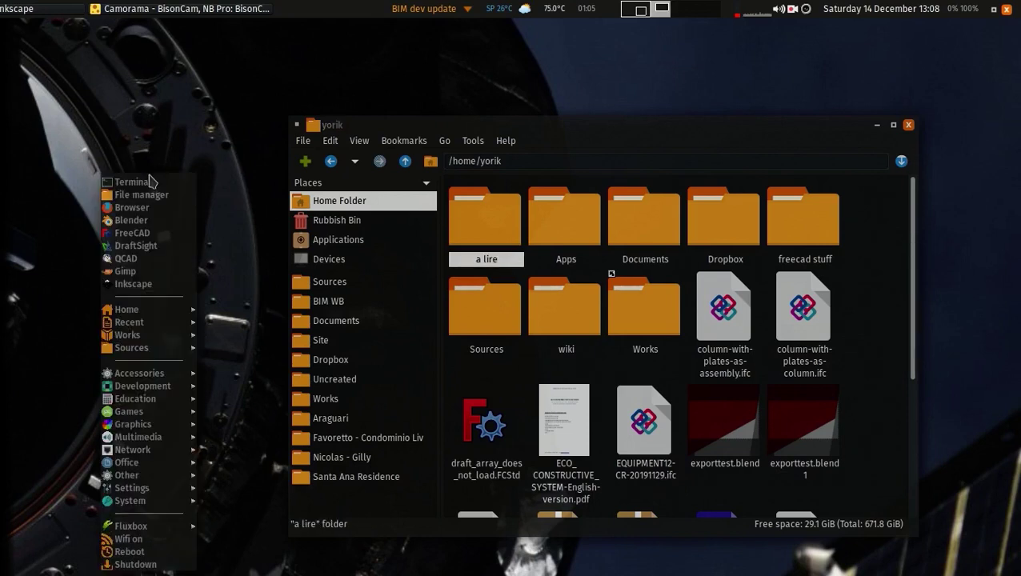
click(157, 150)
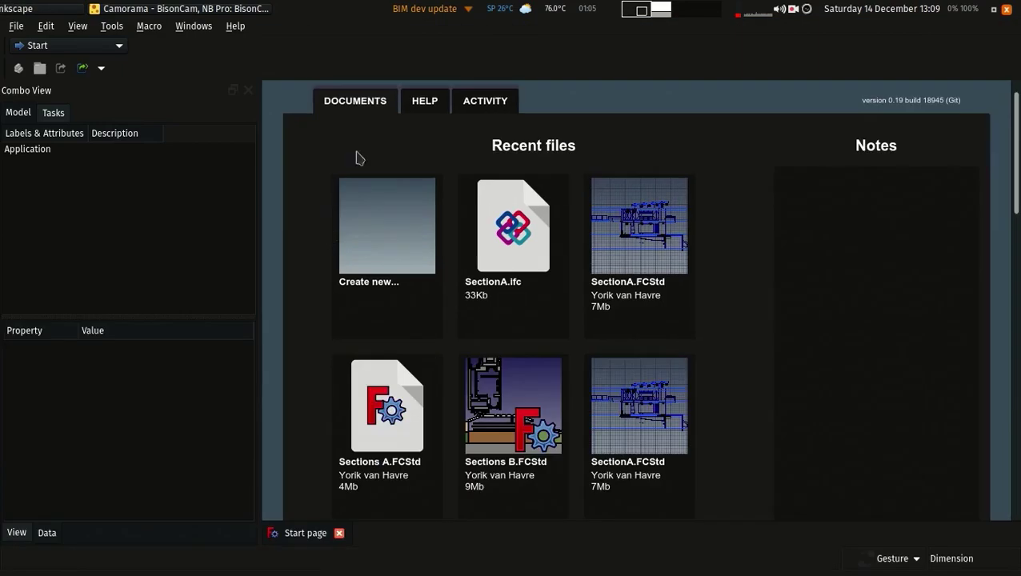
Open SectionA.FCStd from the Start page's Recent files
scroll(732, 296, down, 4)
scroll(738, 308, up, 3)
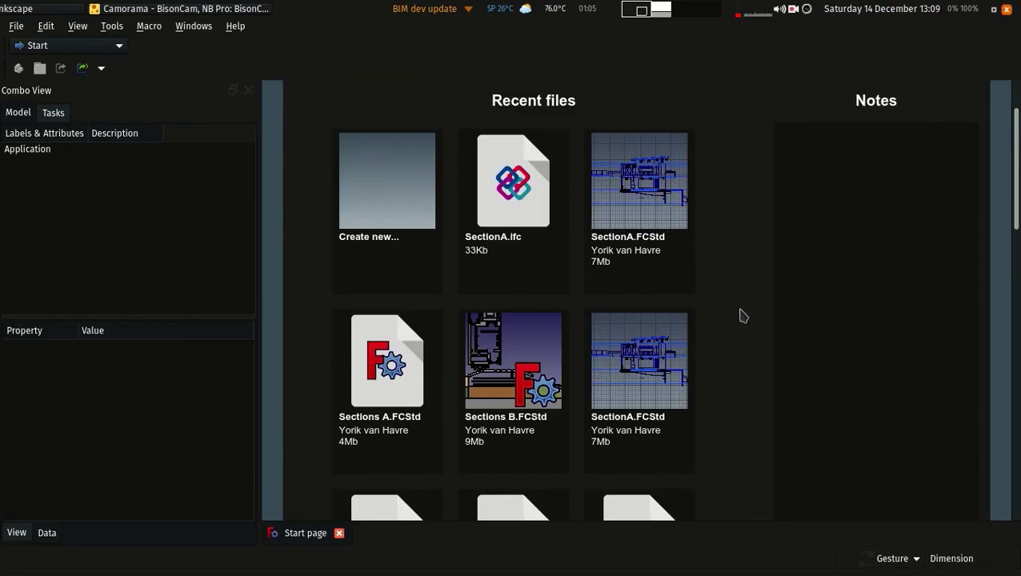
click(632, 196)
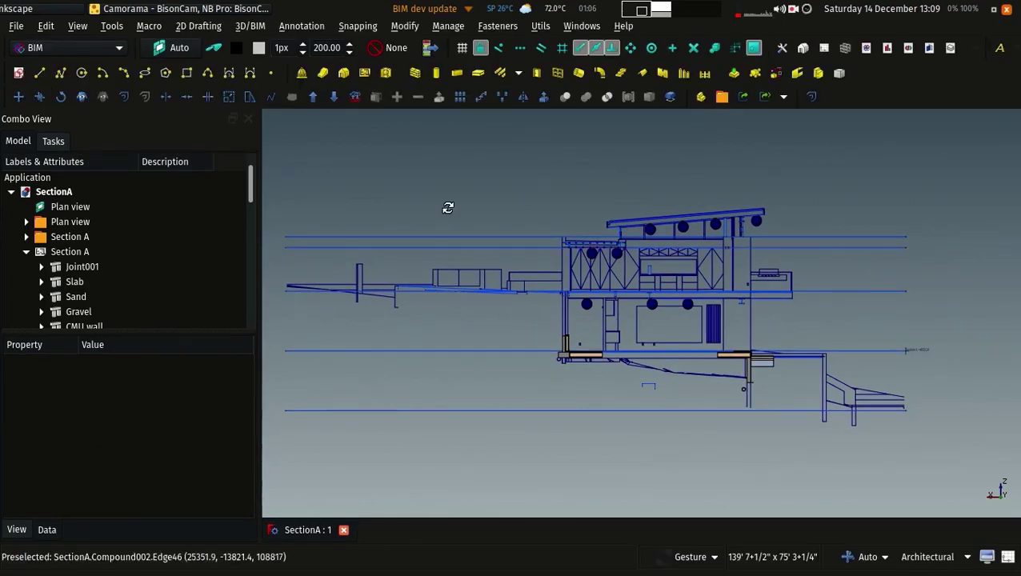
Frame the wall and slab, select the CMU wall, and read its 13' perimeter and 39.00 sqft area
drag(476, 227, 538, 251)
scroll(537, 251, up, 5)
scroll(627, 263, up, 6)
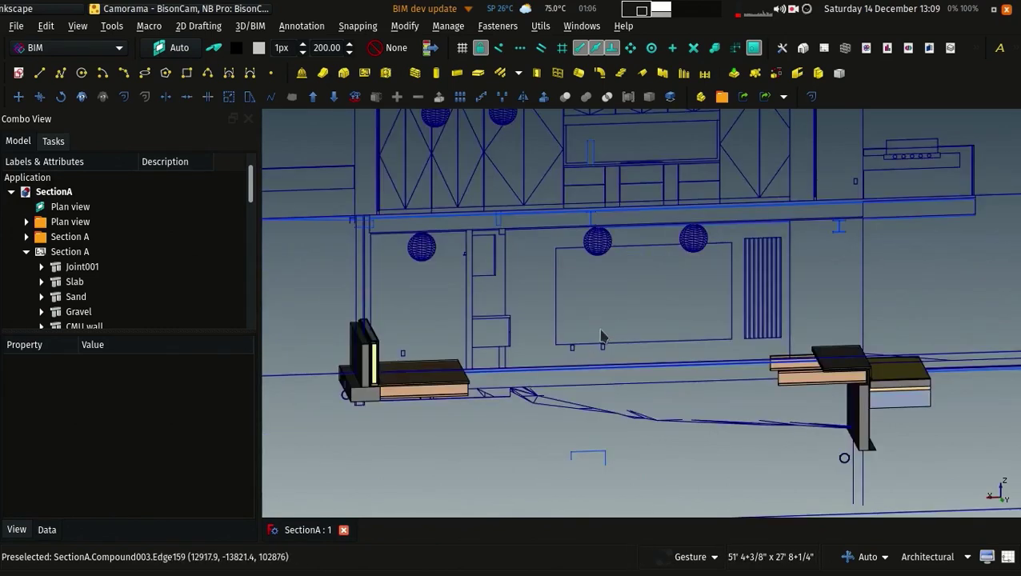
right_drag(640, 233, 622, 280)
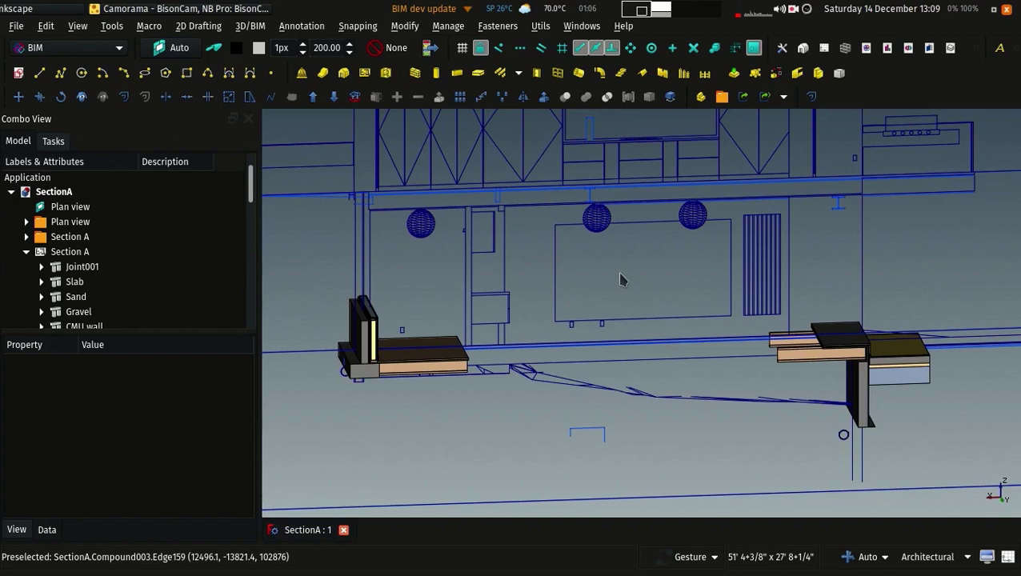
right_drag(548, 226, 542, 327)
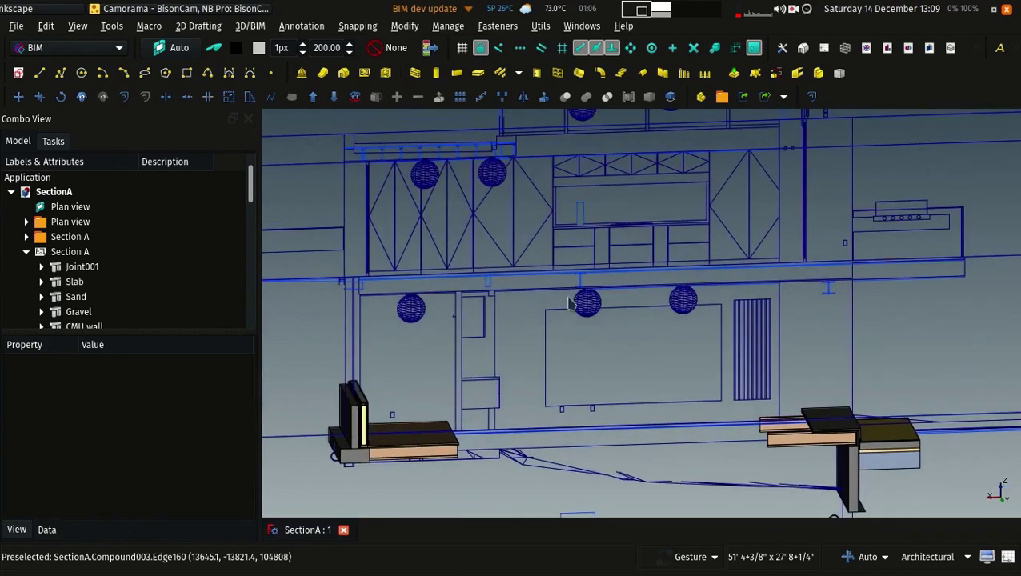
scroll(346, 449, up, 6)
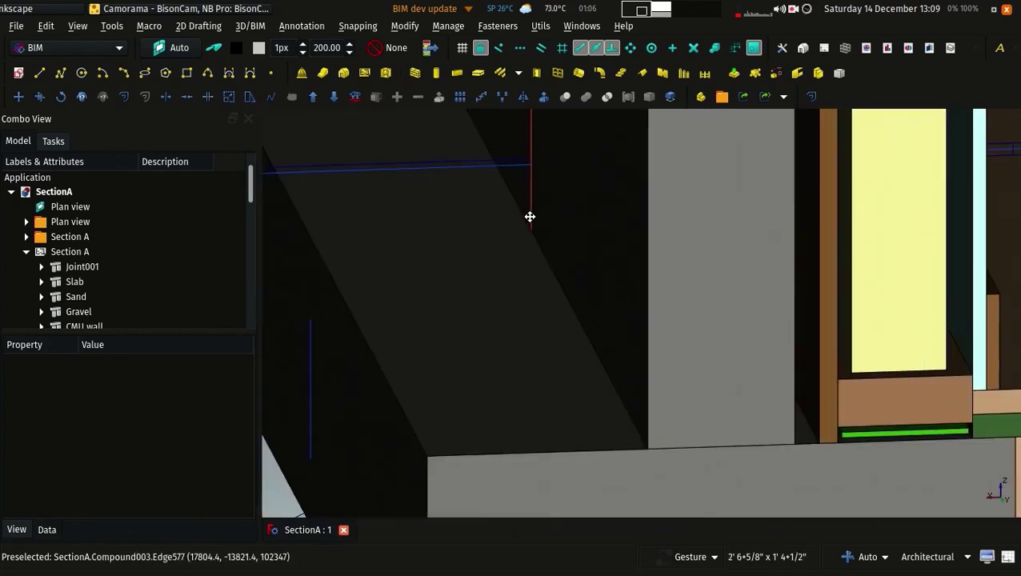
scroll(533, 203, down, 8)
click(489, 302)
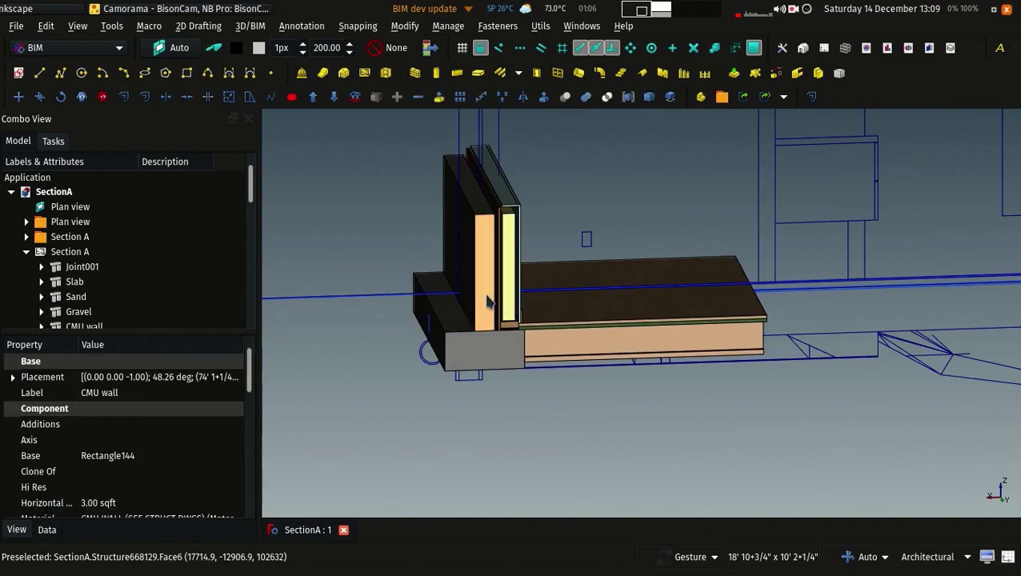
scroll(152, 440, down, 3)
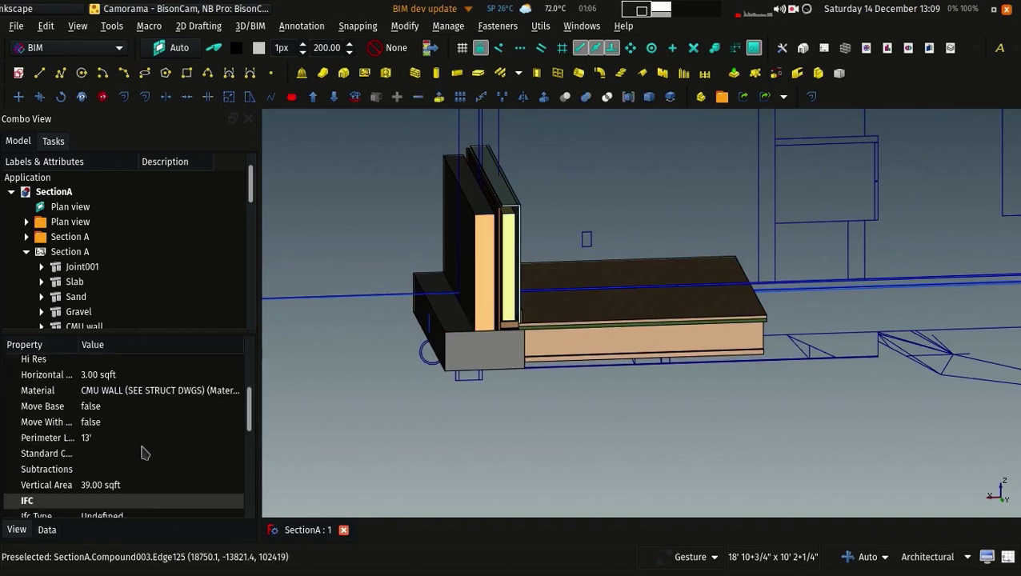
scroll(143, 460, down, 2)
mouse_move(250, 444)
mouse_down()
mouse_move(250, 476)
mouse_move(253, 392)
mouse_up()
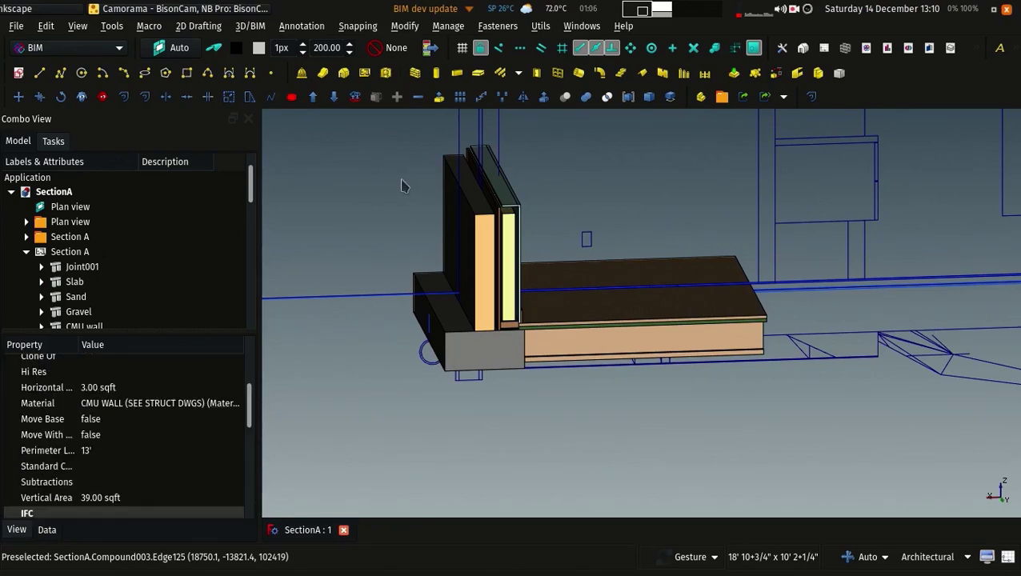
Select Section A and start File > Export..., then cancel without saving a file
click(16, 25)
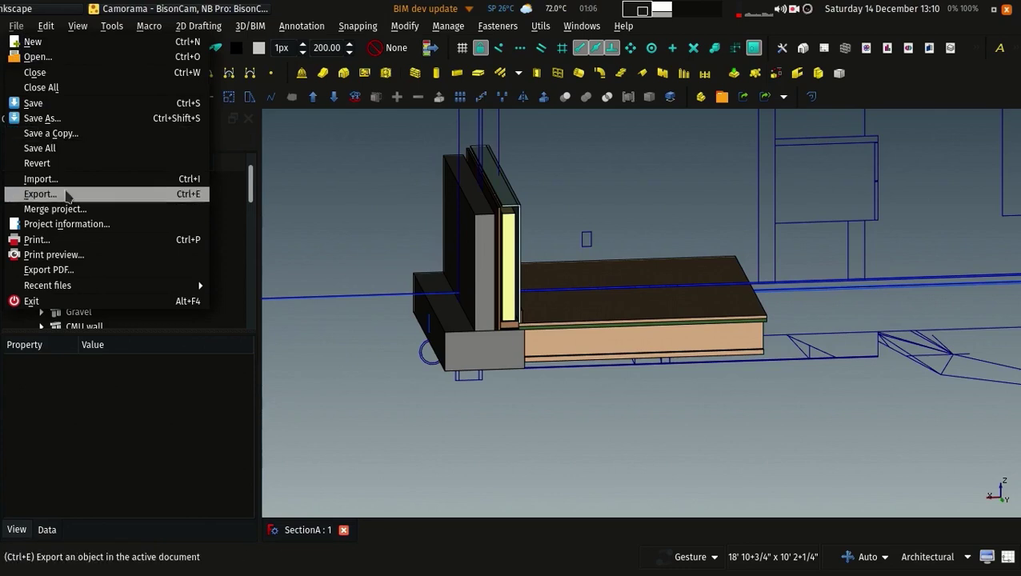
click(410, 197)
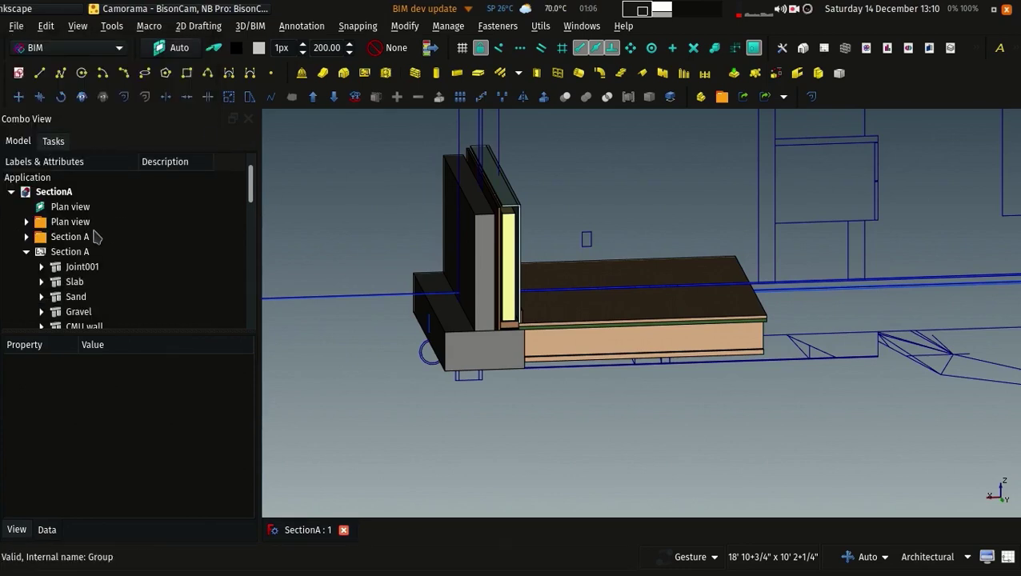
click(76, 252)
click(17, 26)
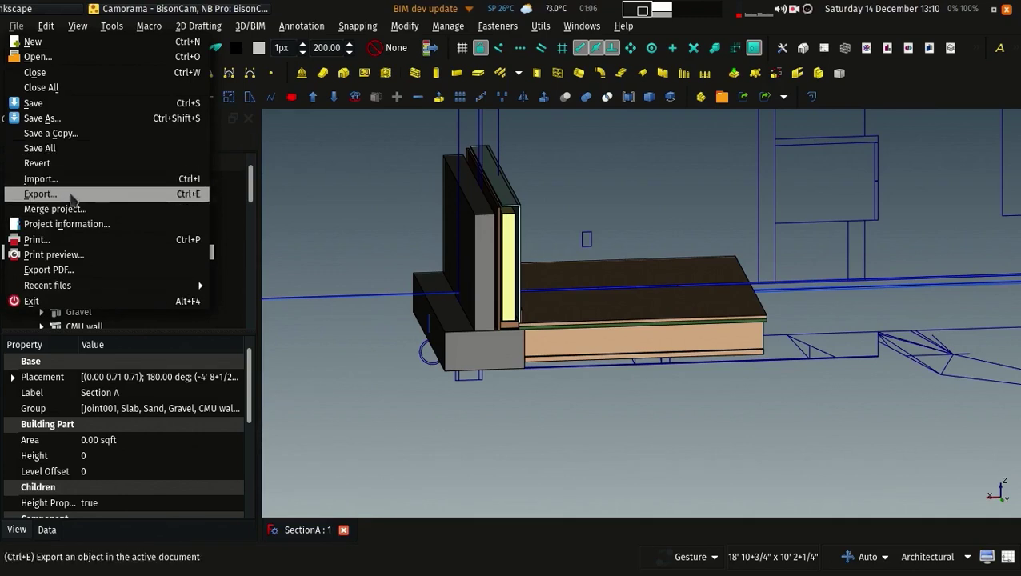
click(75, 194)
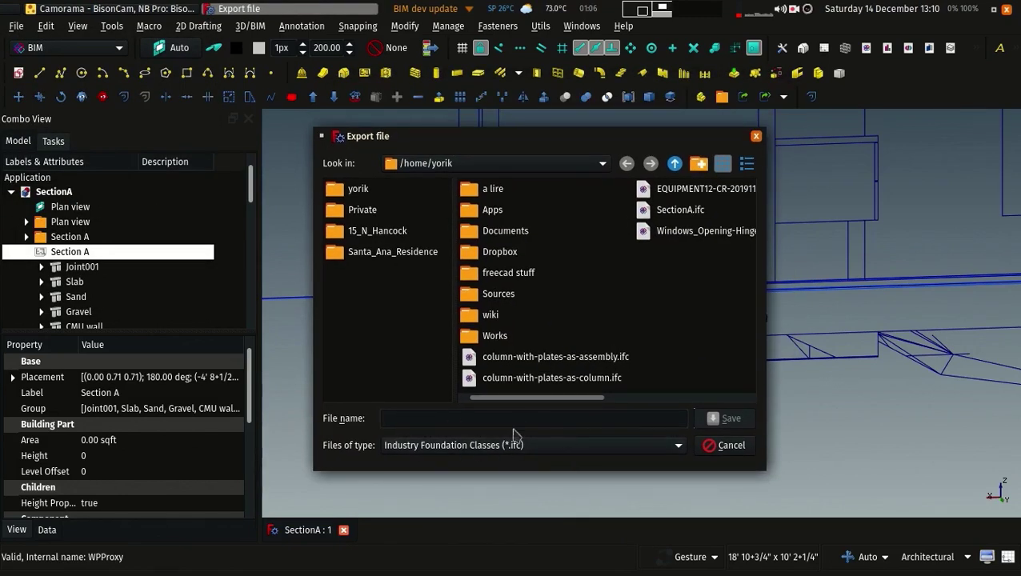
click(723, 446)
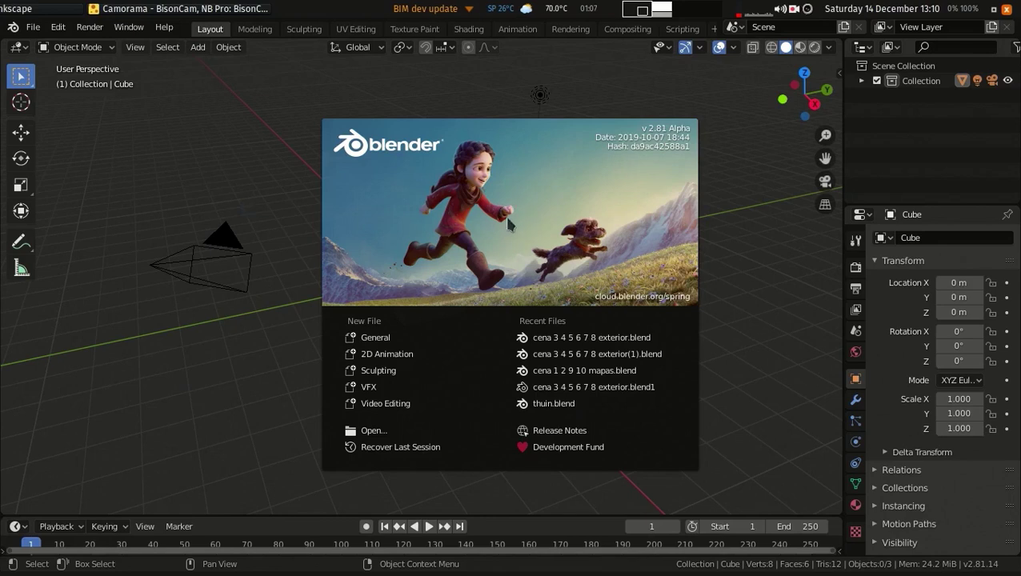
In Edit Mode, raise the cube's top face along Z into a tall column
click(195, 144)
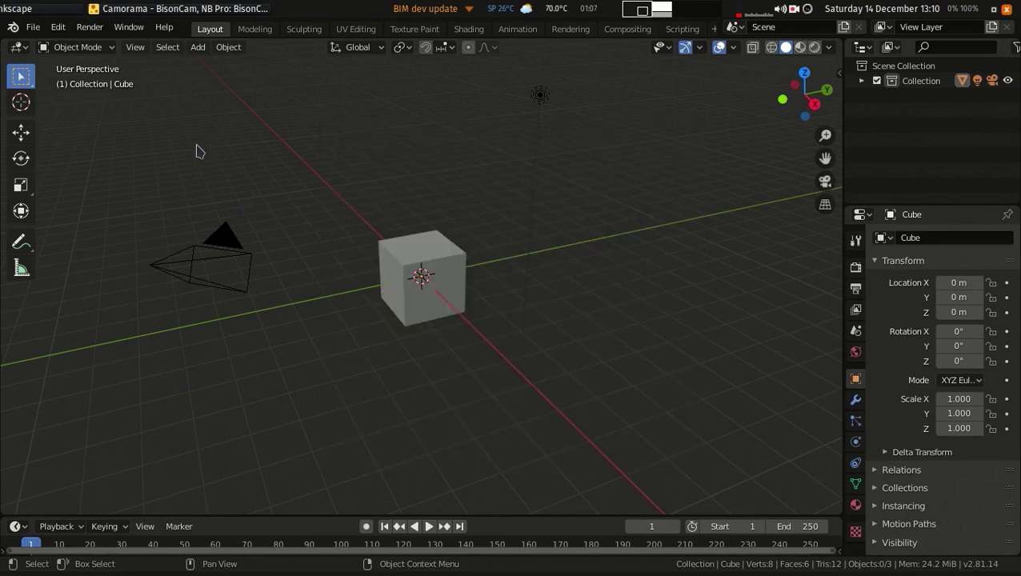
click(392, 270)
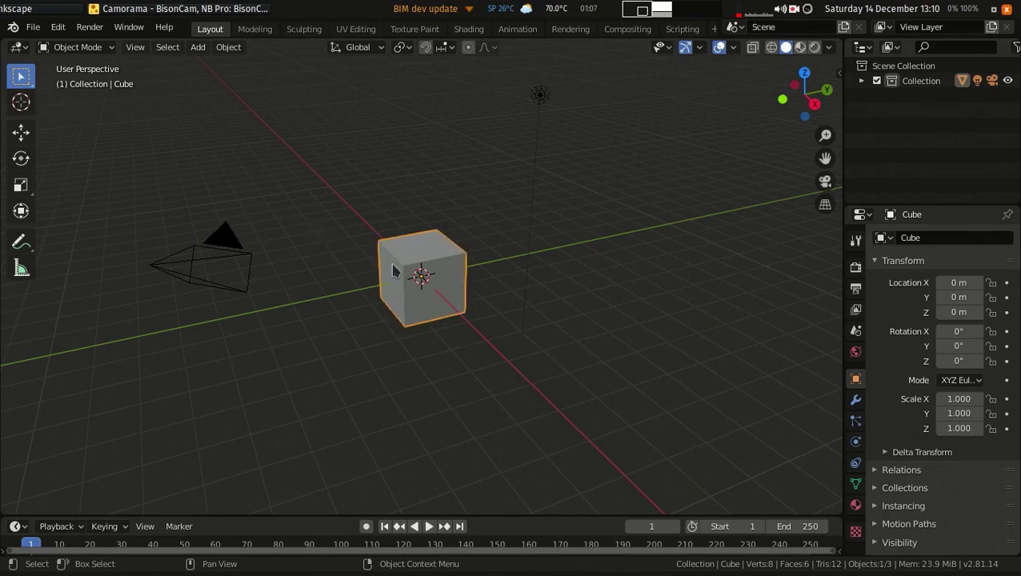
key(Tab)
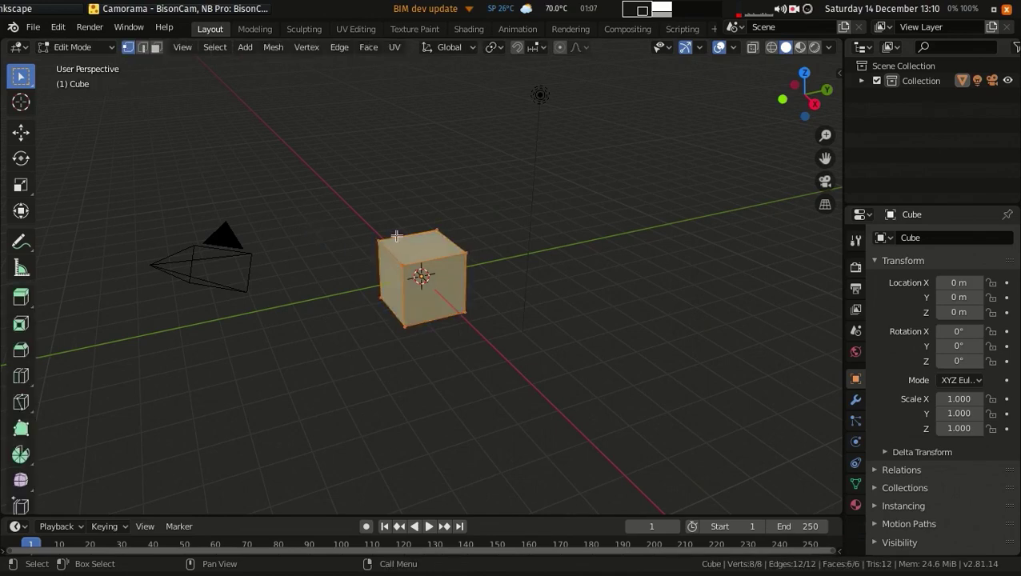
key(3)
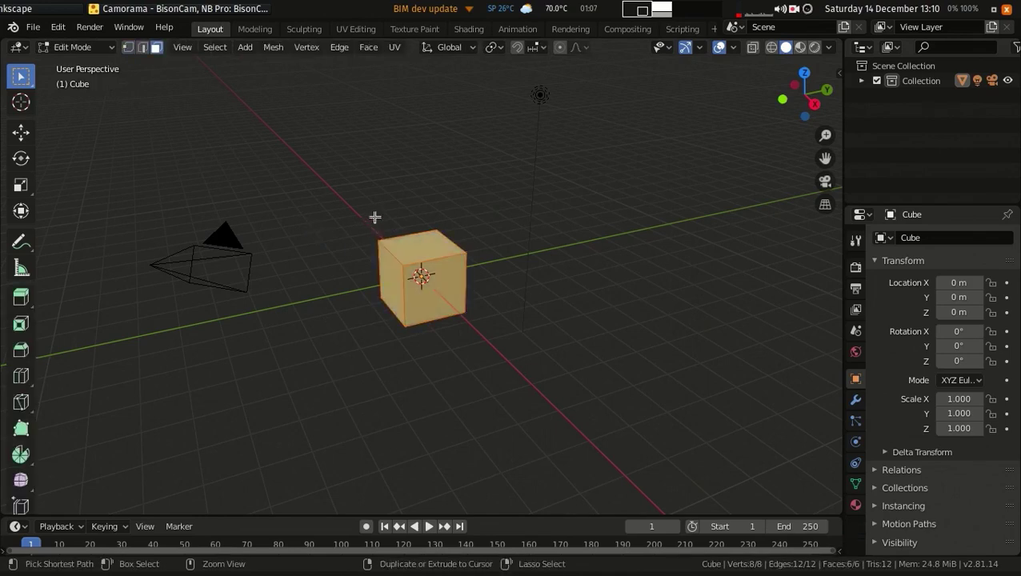
click(417, 250)
key(g)
key(z)
click(404, 189)
key(ctrl+t)
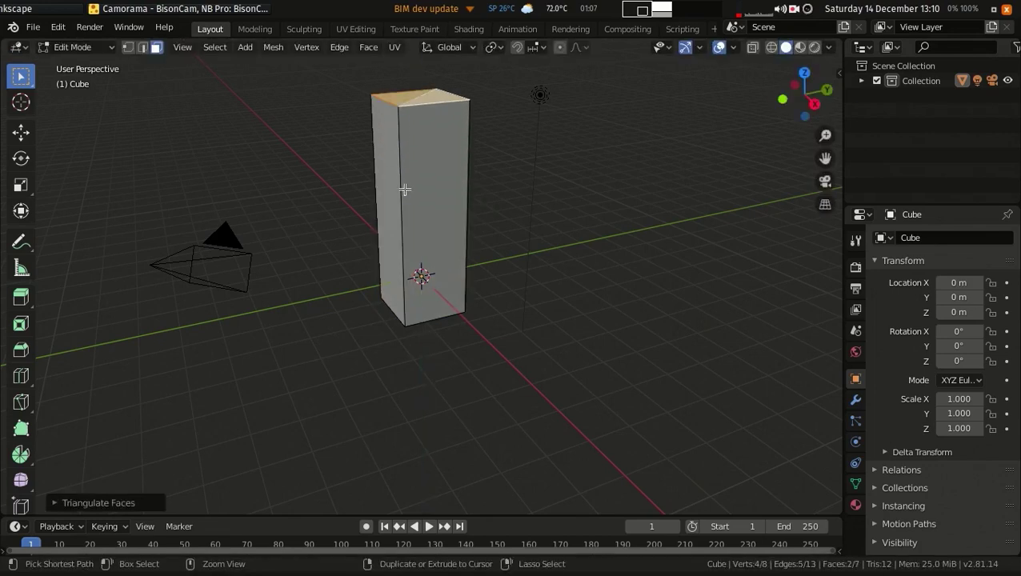
Add a loop cut near the column top and extrude the upper side face outward into an L
key(ctrl+r)
click(394, 205)
click(394, 144)
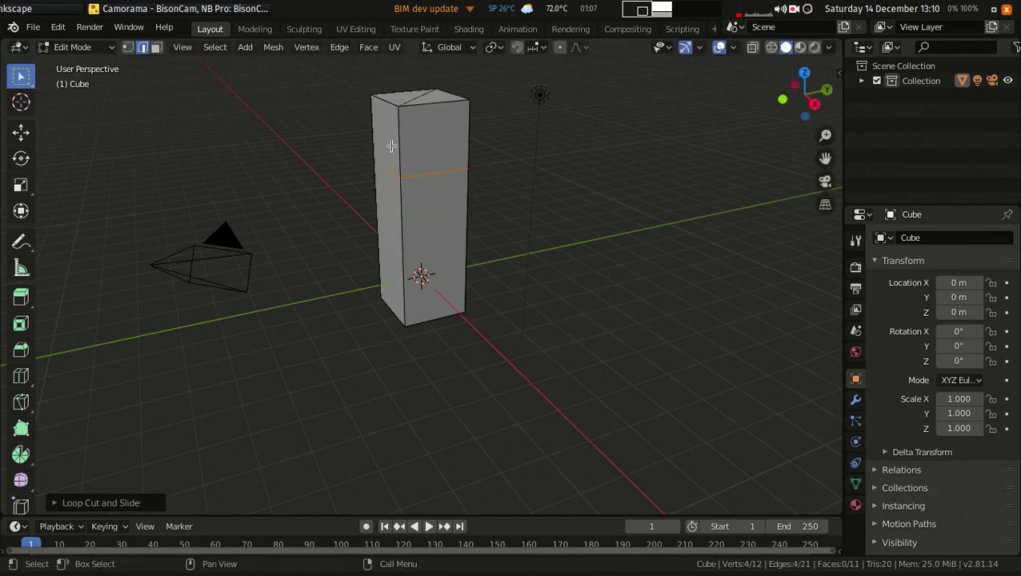
click(392, 146)
key(ctrl+3)
click(384, 146)
key(e)
click(258, 169)
Return to Object Mode, deselect, and orbit the view around the L-shaped mesh
key(Tab)
click(276, 346)
right_click(302, 332)
middle_drag(72, 311, 198, 321)
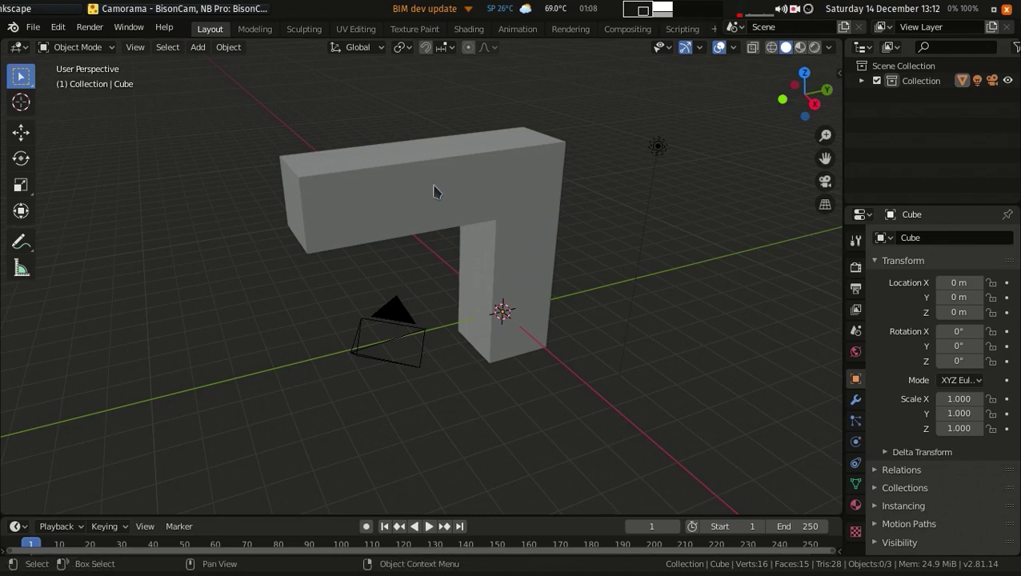
Select the L-shaped Cube, deselect it in empty space, and select it again
right_click(336, 234)
click(319, 203)
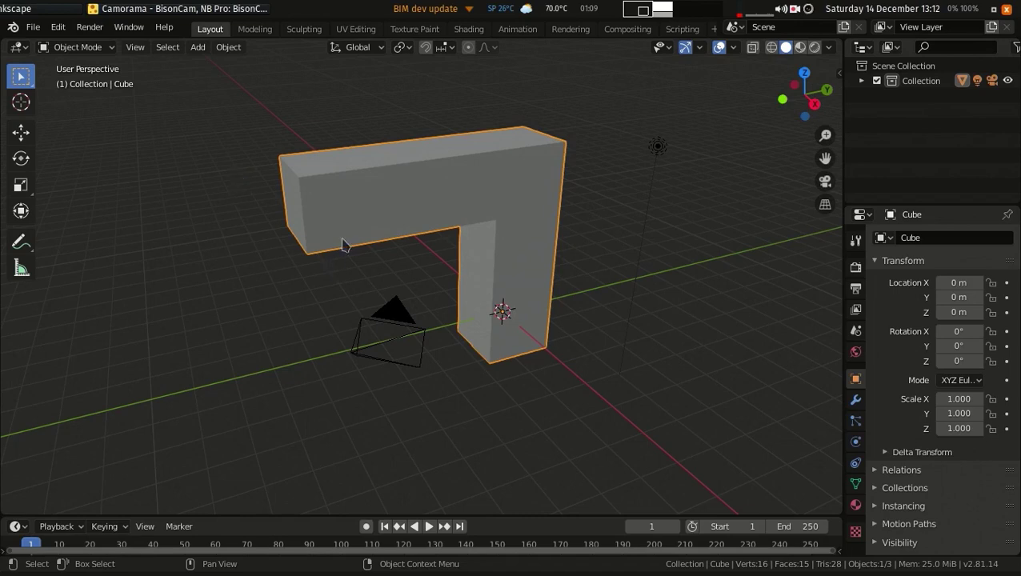
click(507, 385)
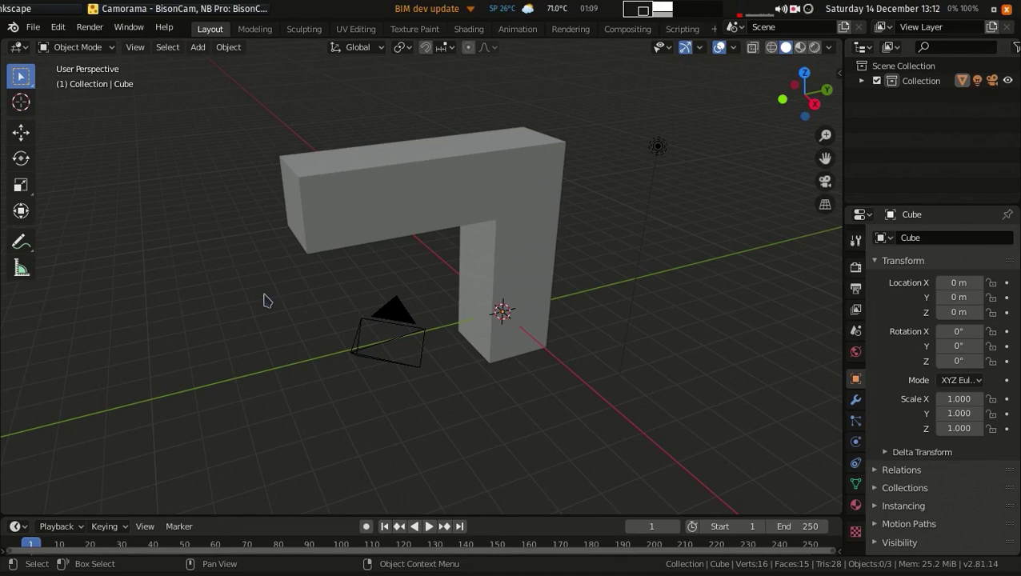
click(349, 220)
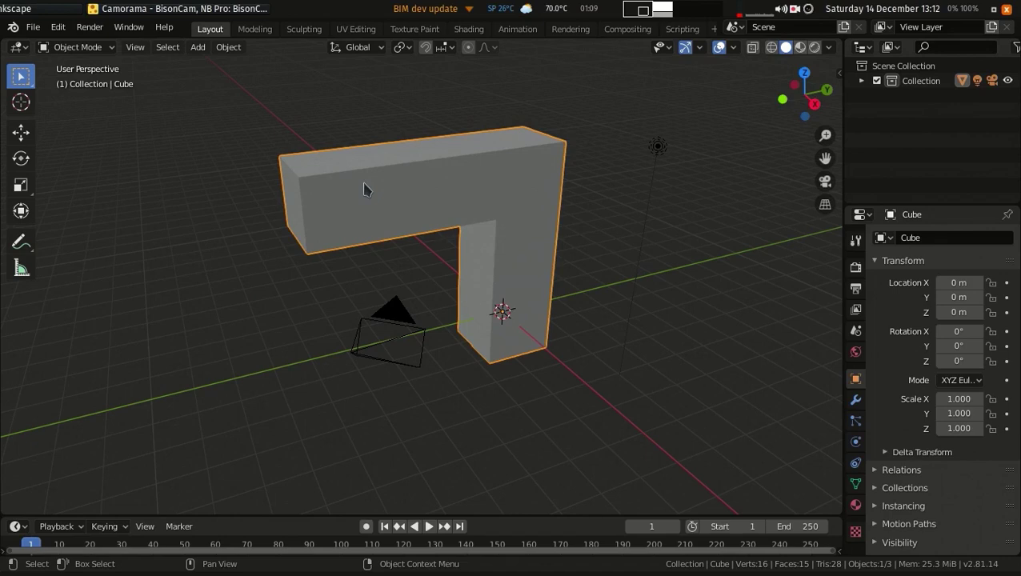
Switch to Rendered shading and move the Light down beside the camera, then go to DraftSight
key(z)
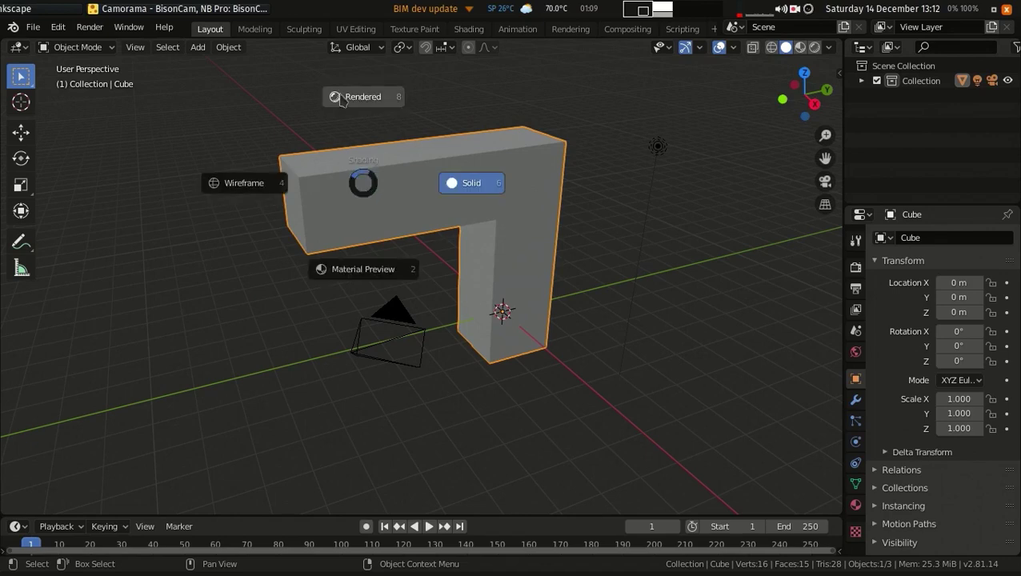
click(365, 111)
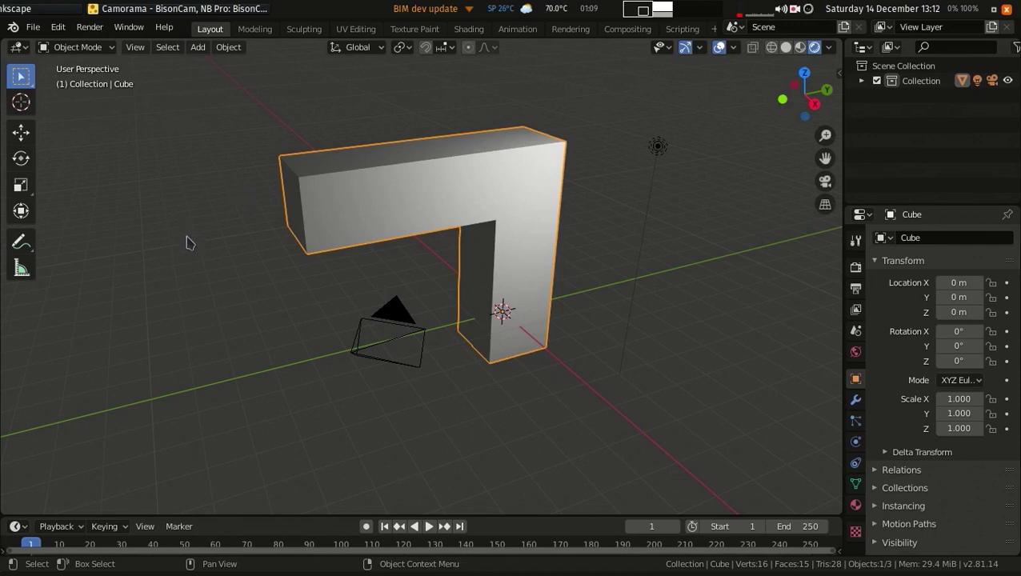
click(659, 148)
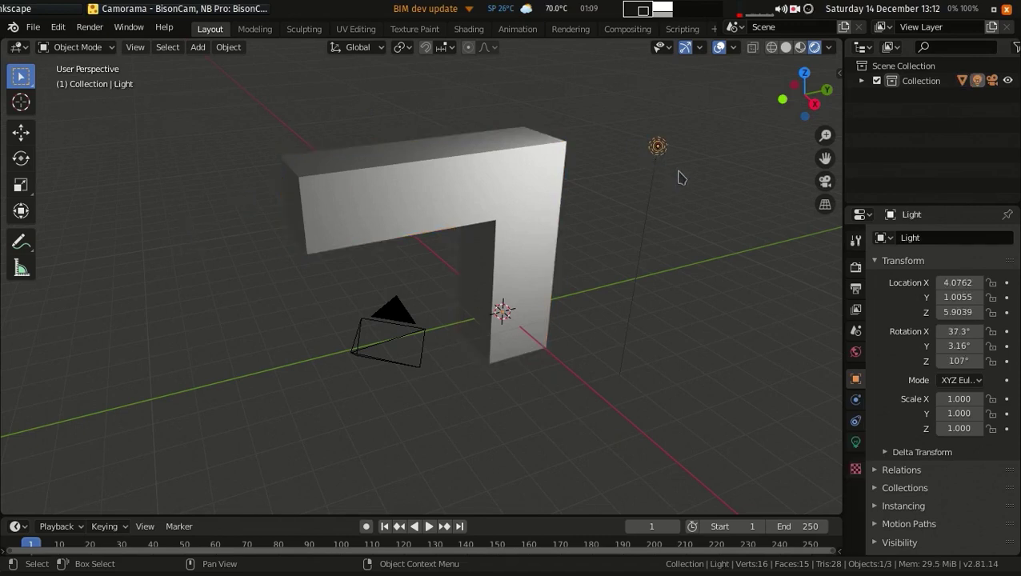
key(g)
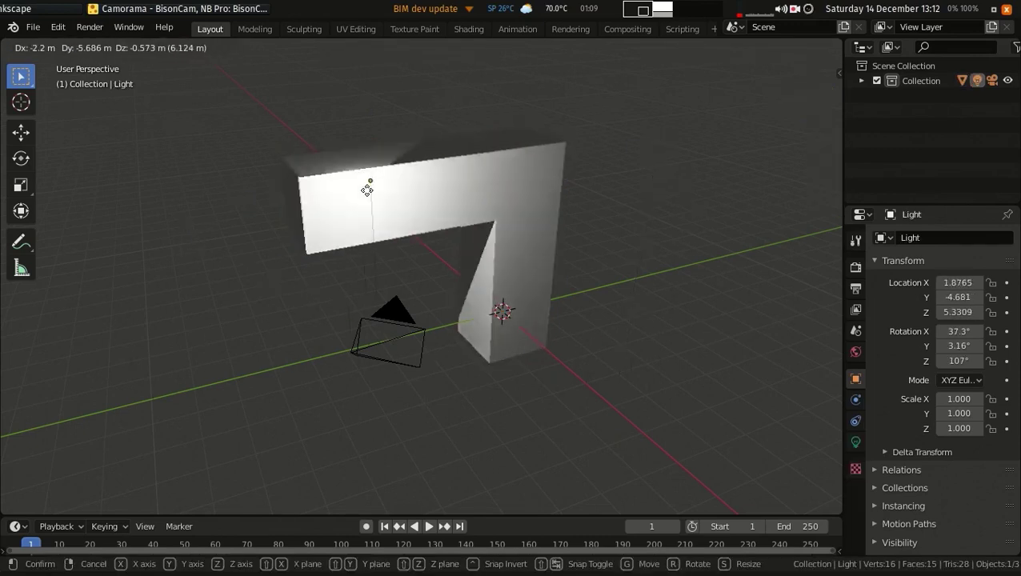
click(301, 308)
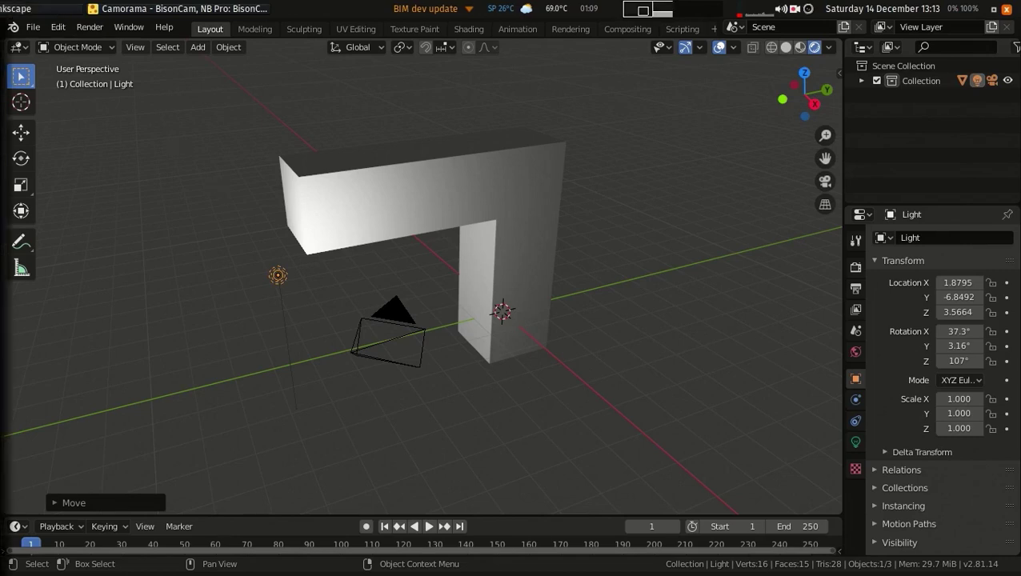
key(alt+Tab)
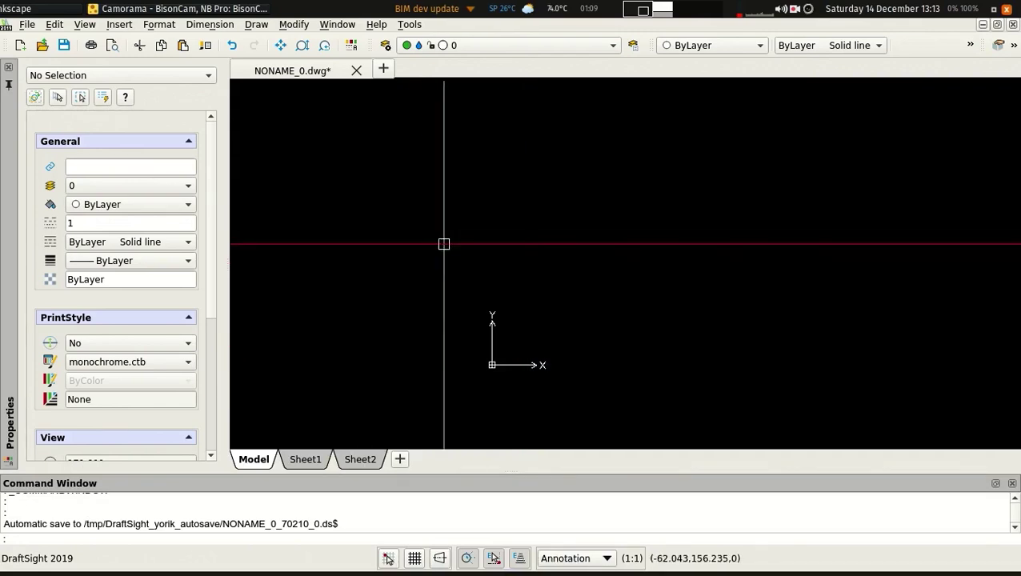
Open and dismiss the Fluxbox desktop menu, then switch from DraftSight to QCAD
right_click(382, 162)
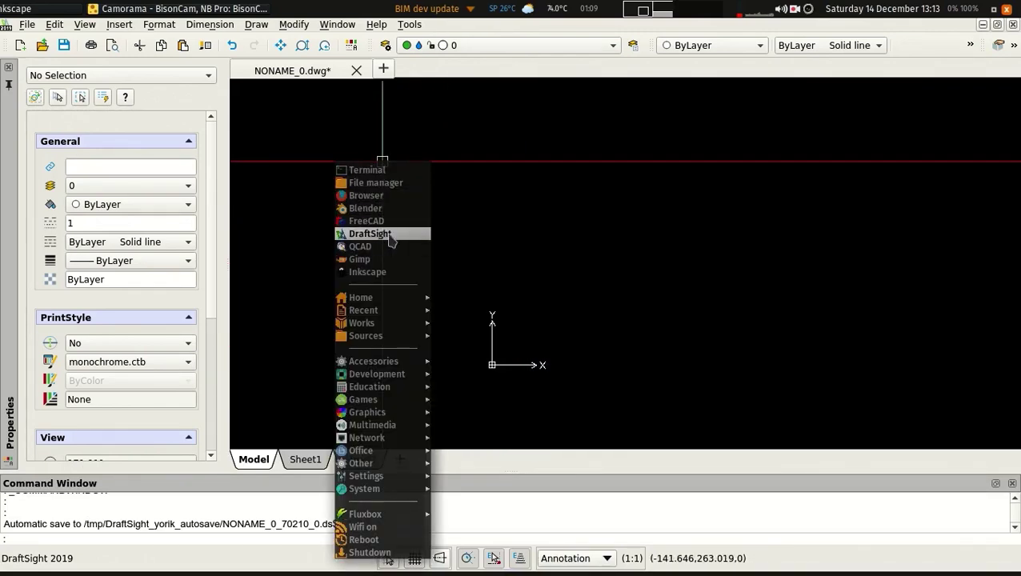
click(682, 126)
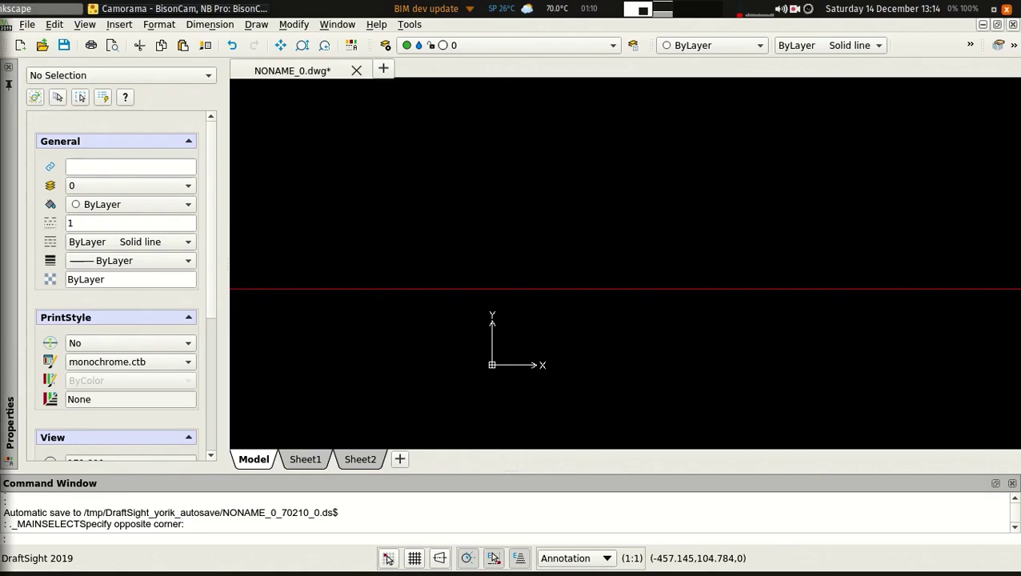
key(alt+Tab)
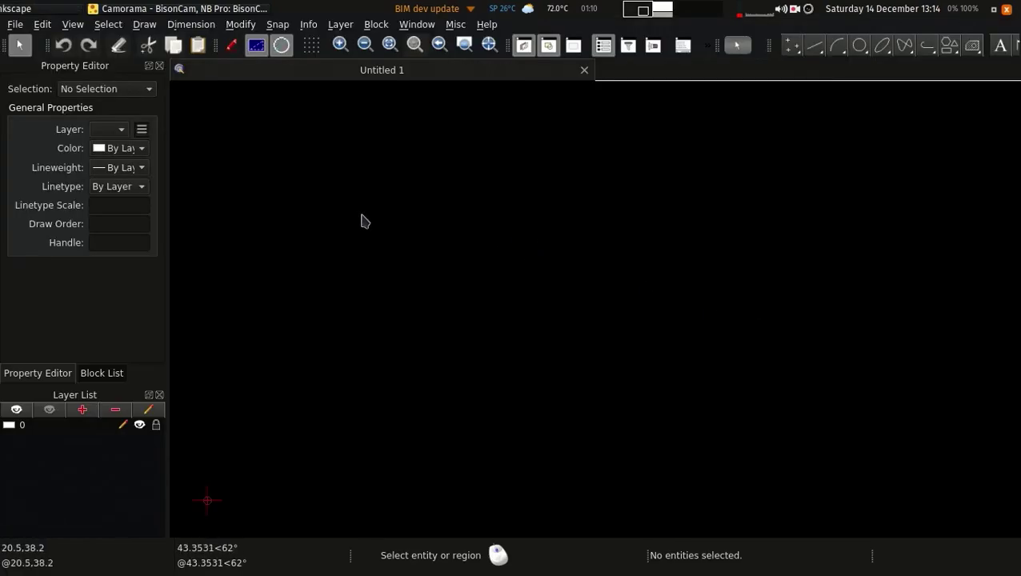
Browse QCAD's File > Open Recent drawings list without opening any file
key(super)
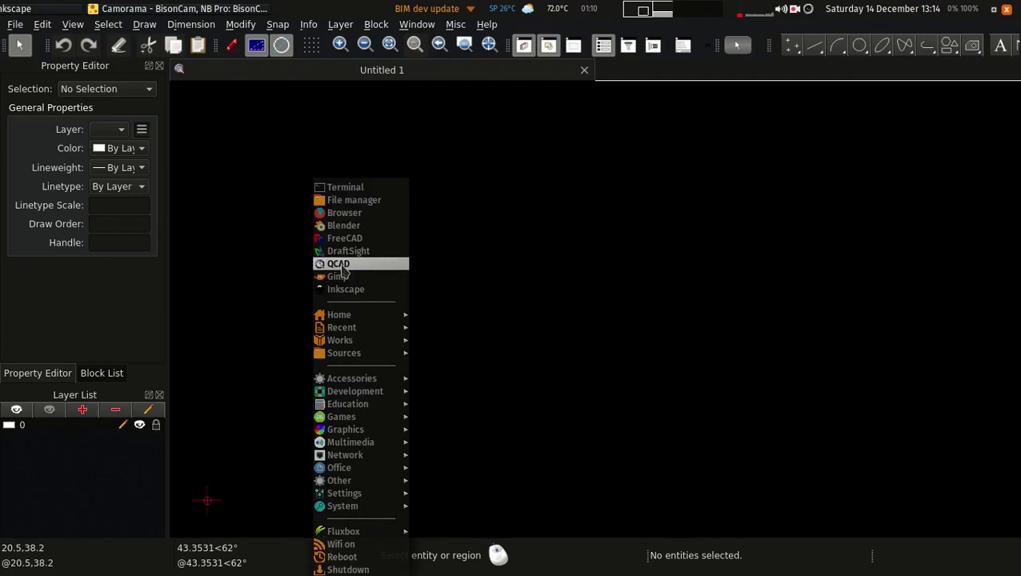
click(594, 221)
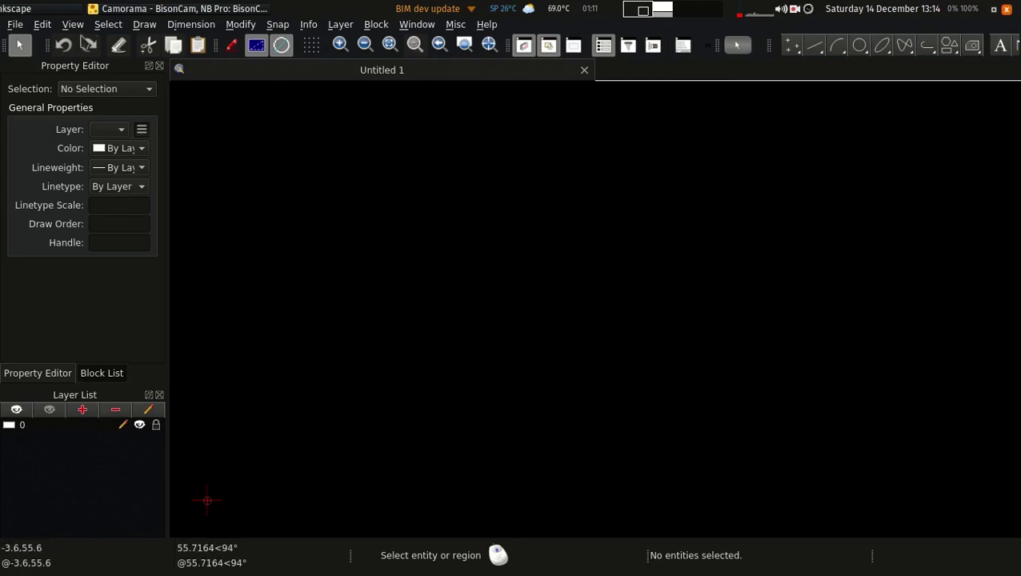
click(19, 29)
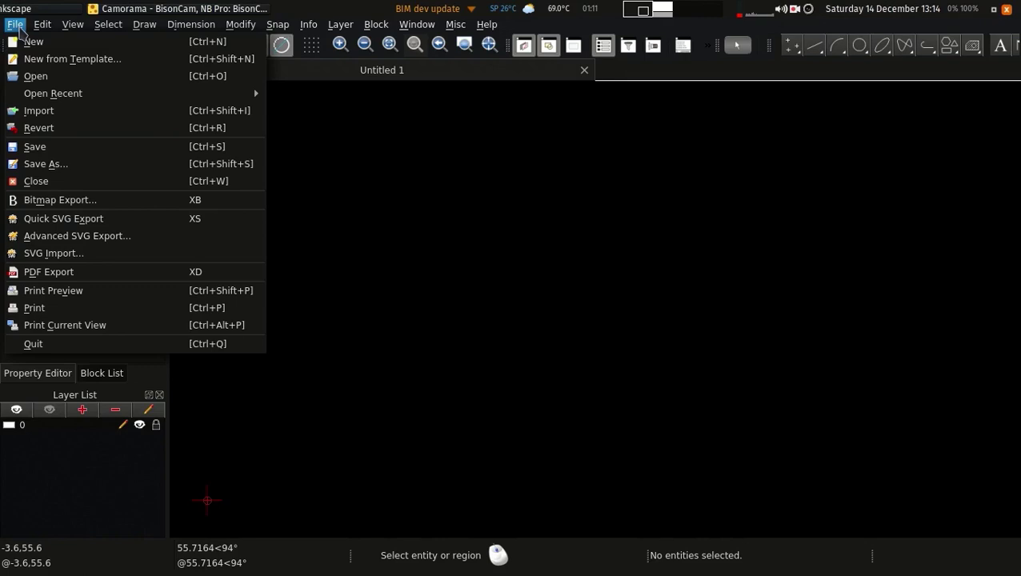
mouse_move(73, 24)
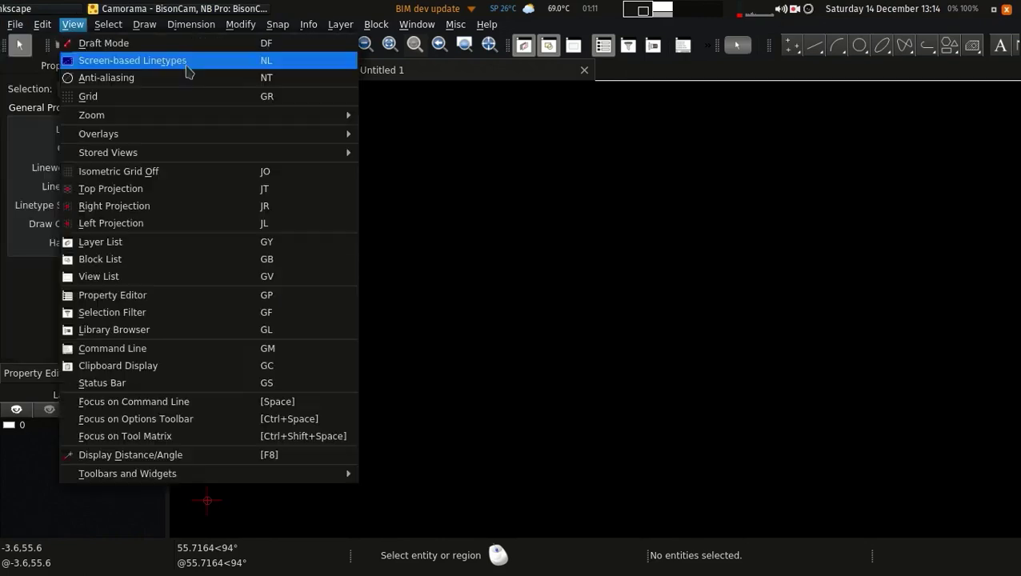
click(649, 282)
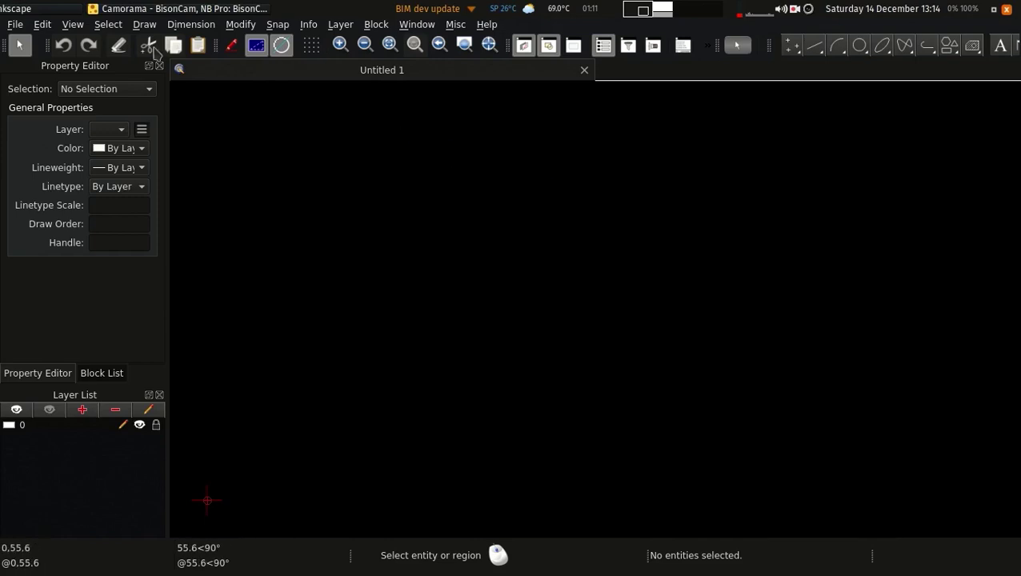
click(22, 26)
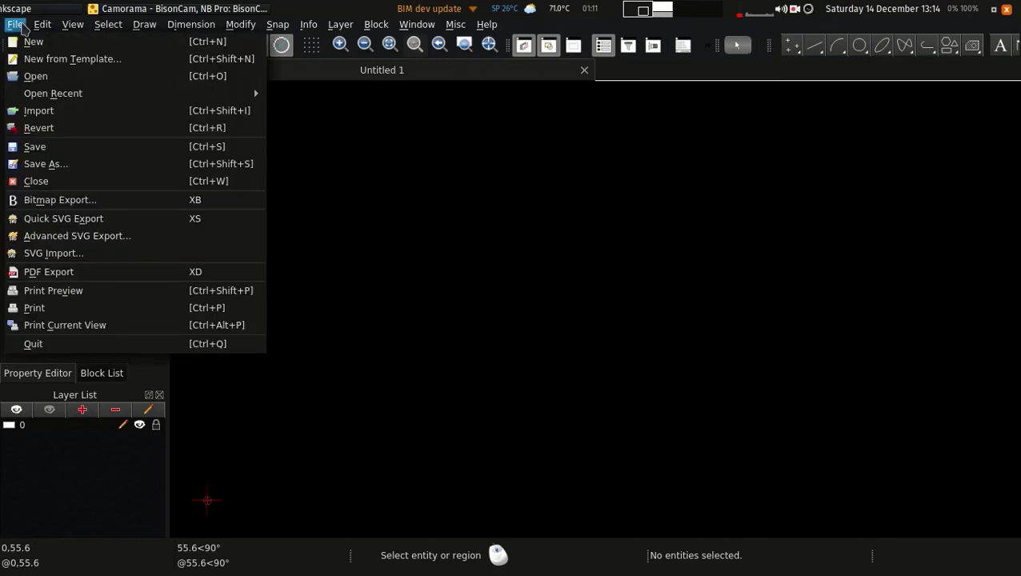
mouse_move(96, 93)
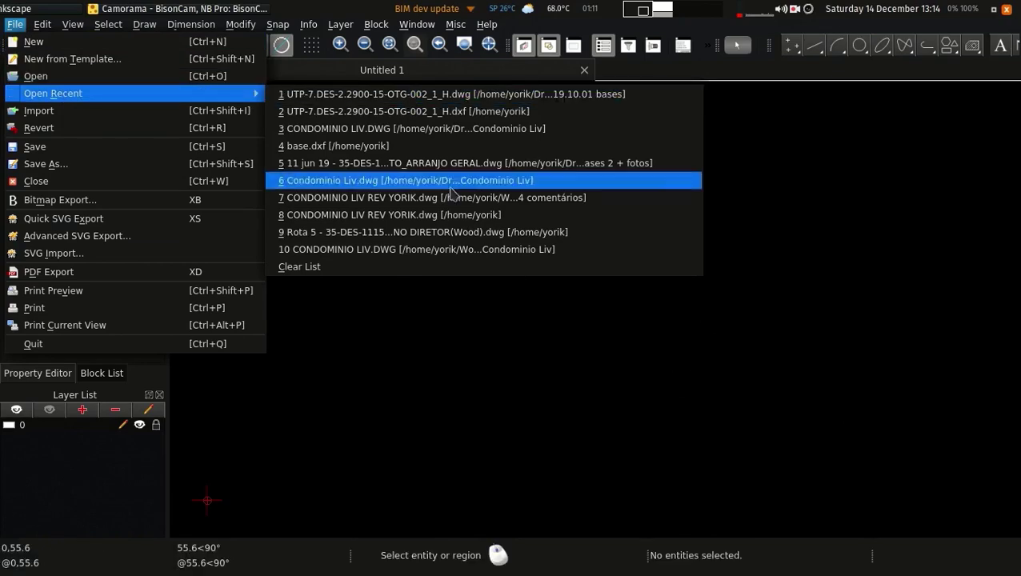
click(315, 360)
click(14, 25)
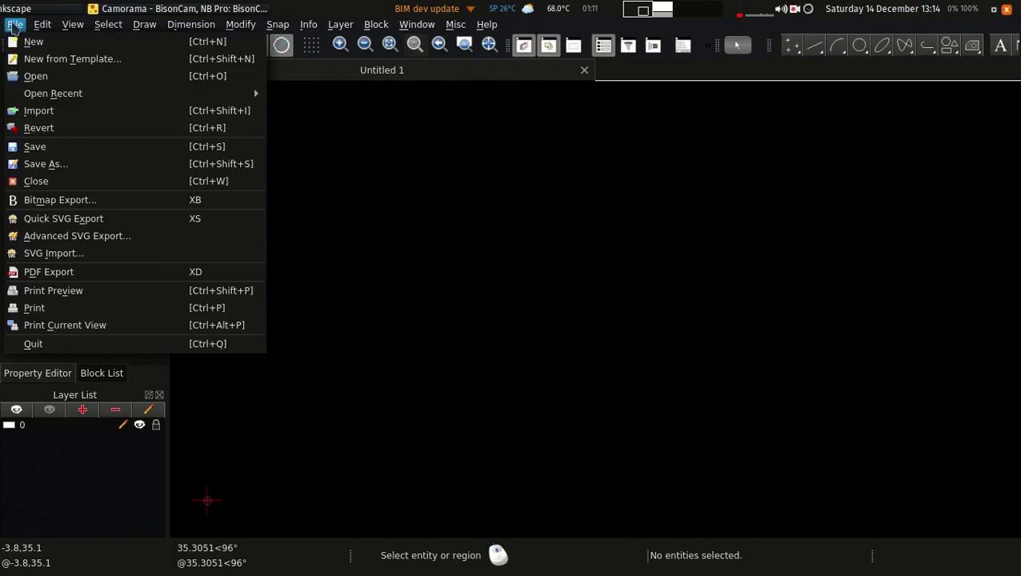
Open the drawing CONDOMINIO LIV REV YORIK.dwg in QCAD
click(43, 78)
click(522, 152)
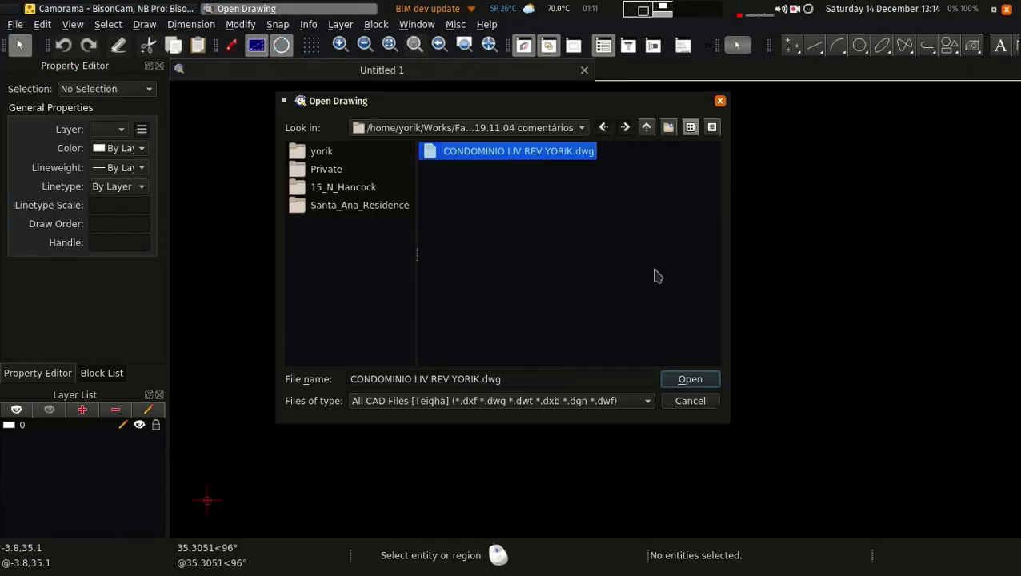
click(689, 380)
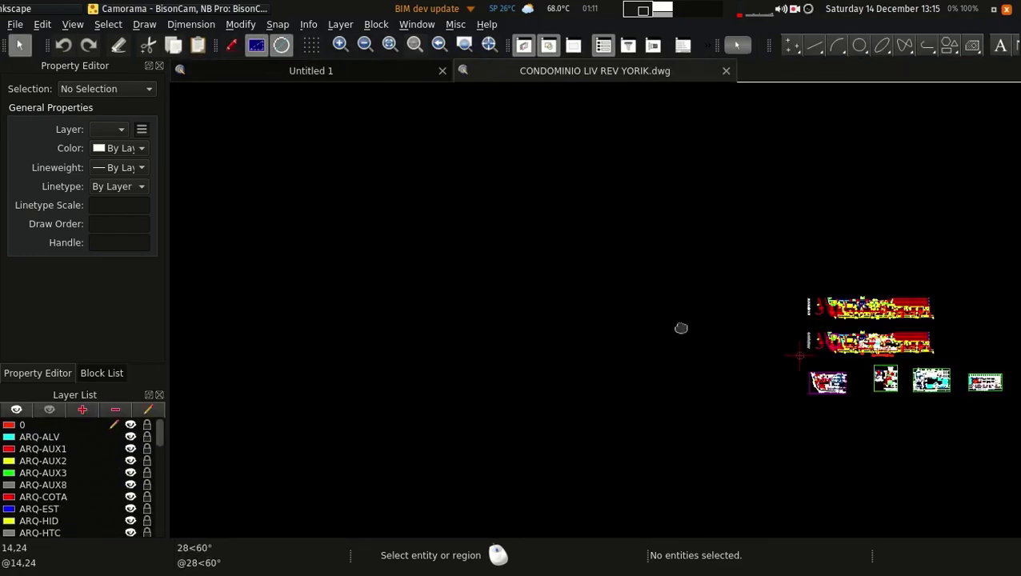
Zoom and pan to inspect the upper EXISTENTE site plan
ctrl+scroll(809, 360, right, 5)
scroll(535, 356, up, 2)
scroll(519, 350, up, 8)
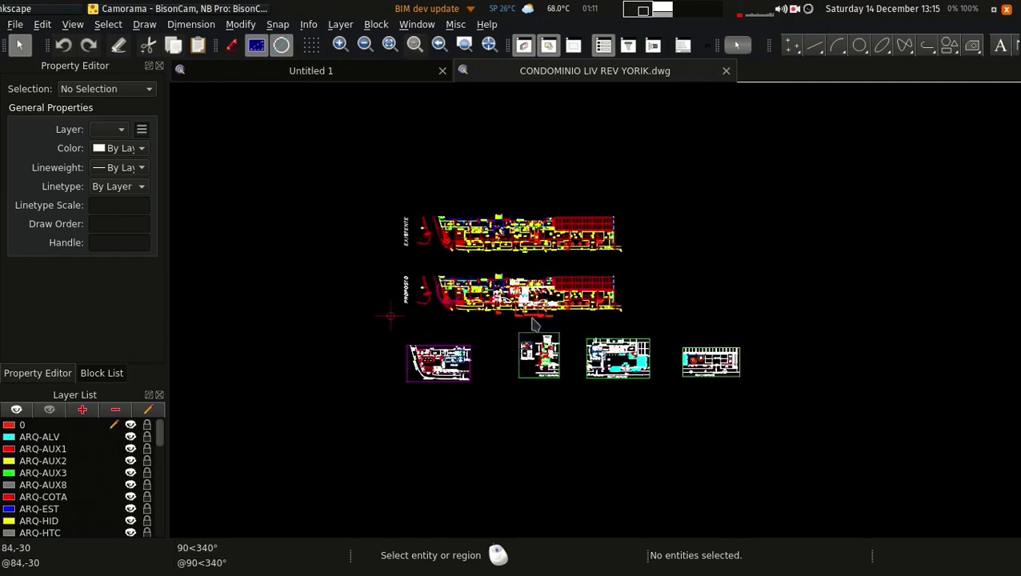
scroll(521, 324, up, 10)
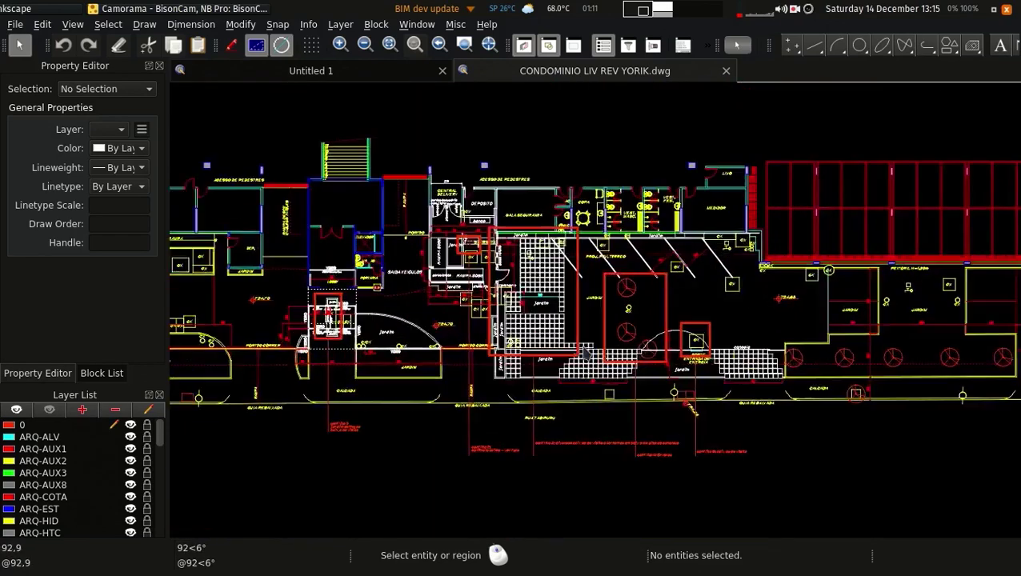
scroll(598, 316, down, 3)
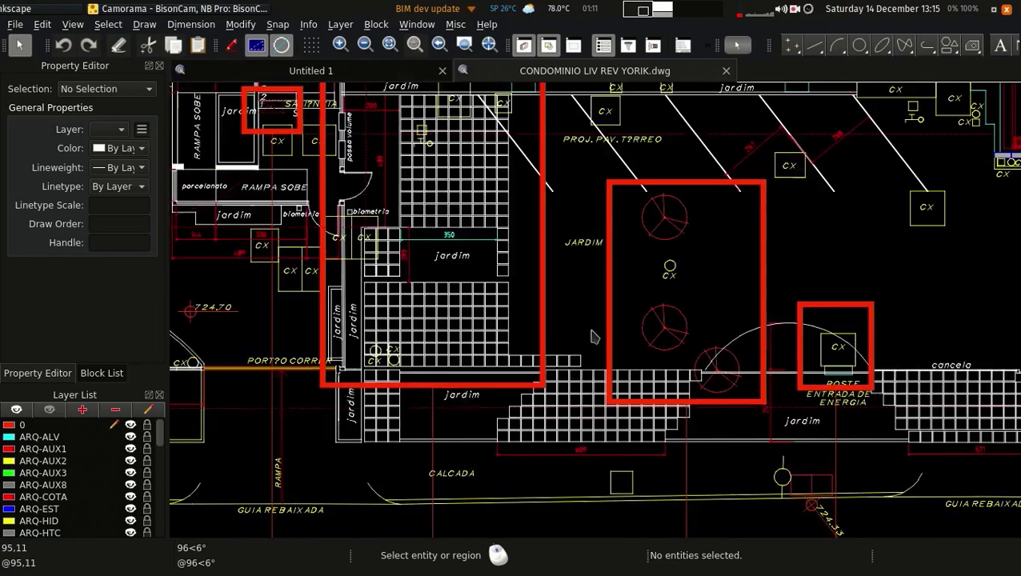
ctrl+scroll(624, 480, down, 6)
scroll(513, 403, down, 5)
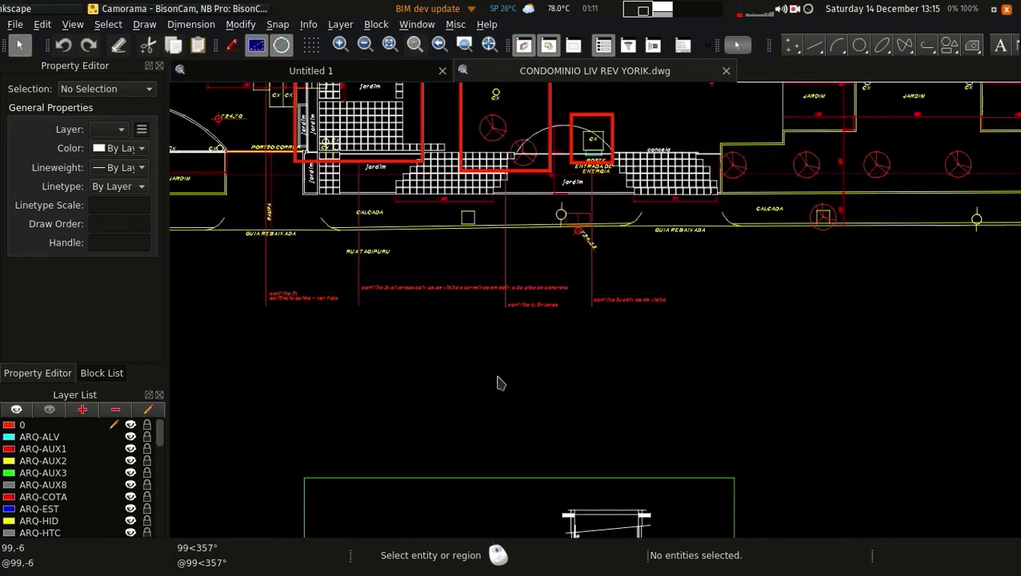
scroll(515, 425, up, 3)
scroll(613, 302, down, 3)
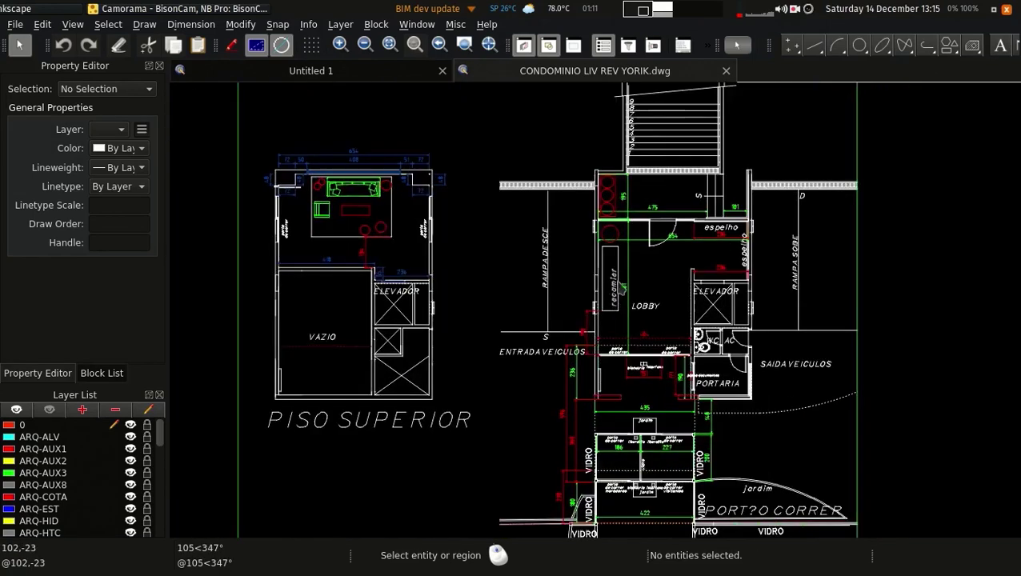
scroll(565, 296, down, 6)
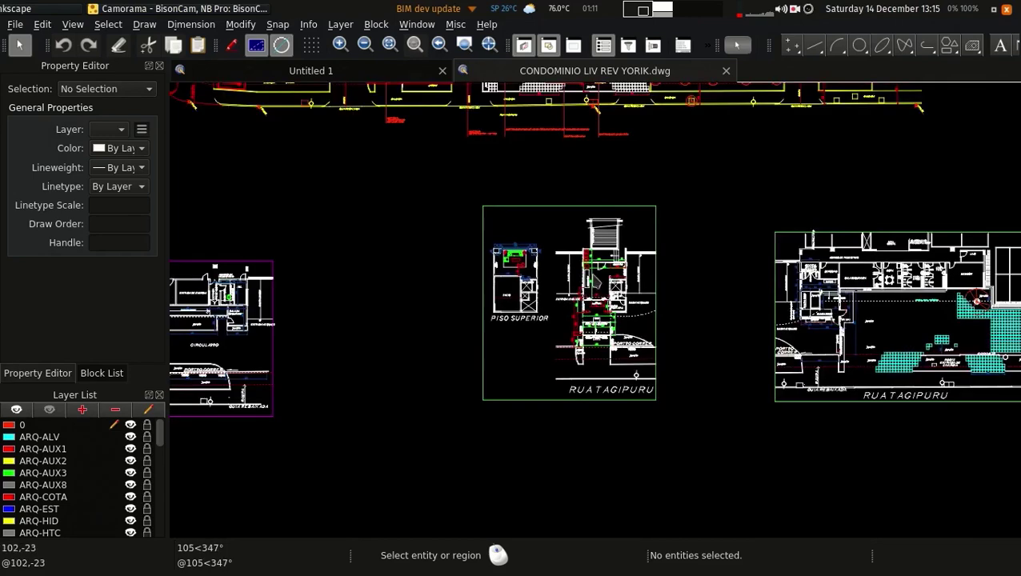
scroll(570, 295, down, 3)
mouse_move(554, 317)
middle_down()
mouse_move(513, 333)
mouse_move(481, 419)
middle_up()
scroll(452, 260, up, 3)
scroll(453, 259, down, 1)
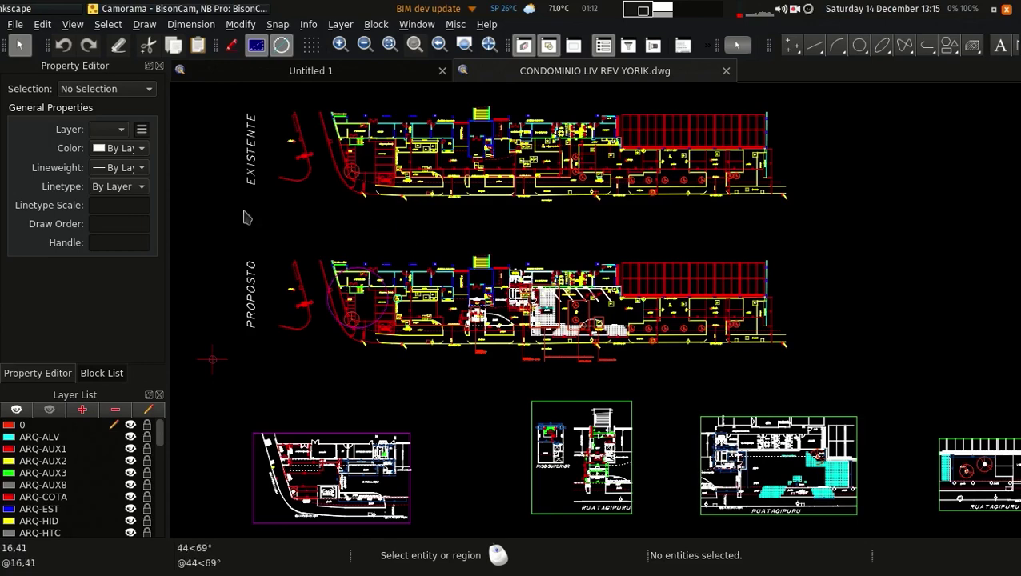
Zoom and pan to the second plan, recentring on the two lower sheets
middle_drag(507, 239, 563, 231)
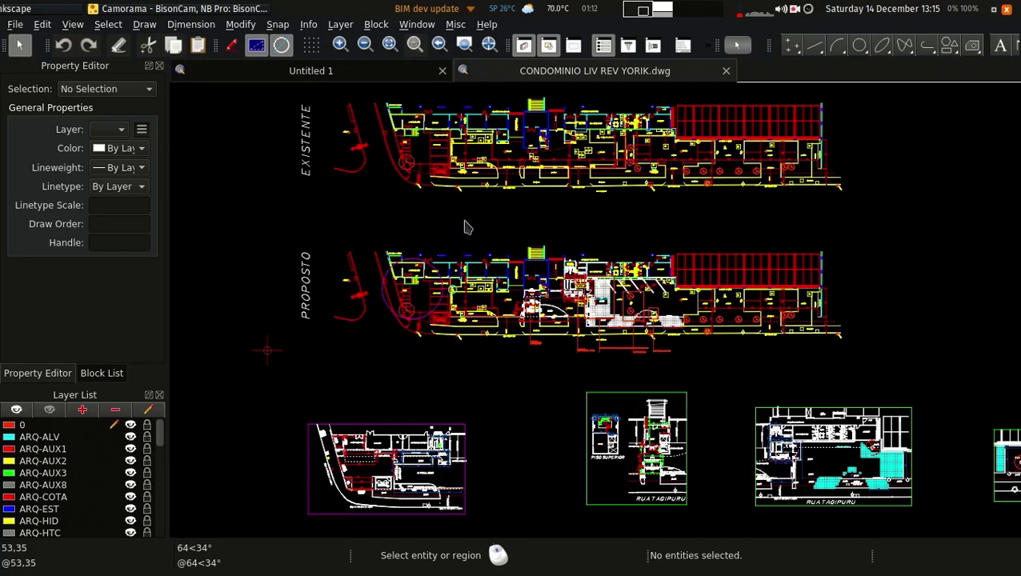
scroll(499, 314, up, 8)
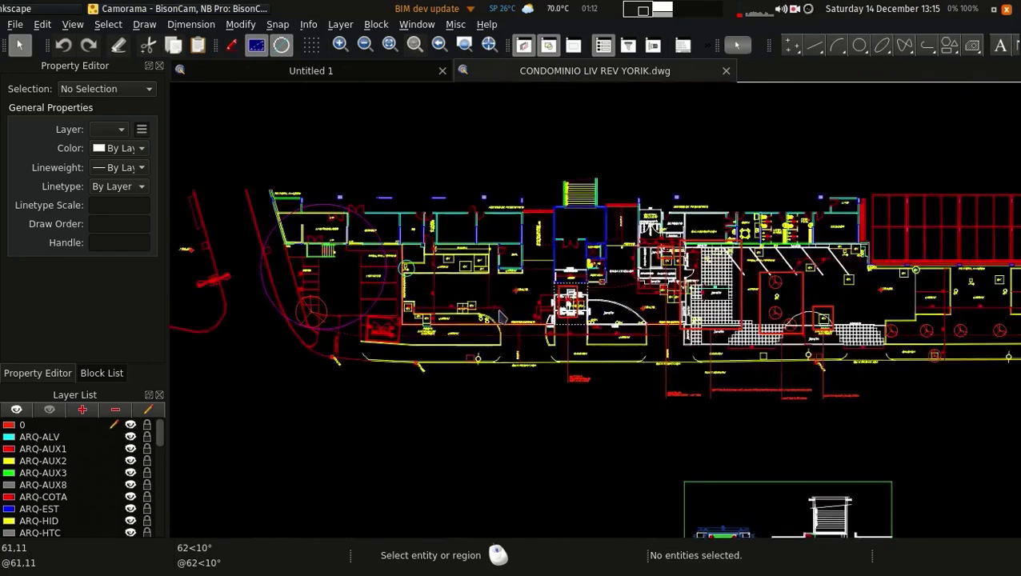
scroll(492, 318, up, 10)
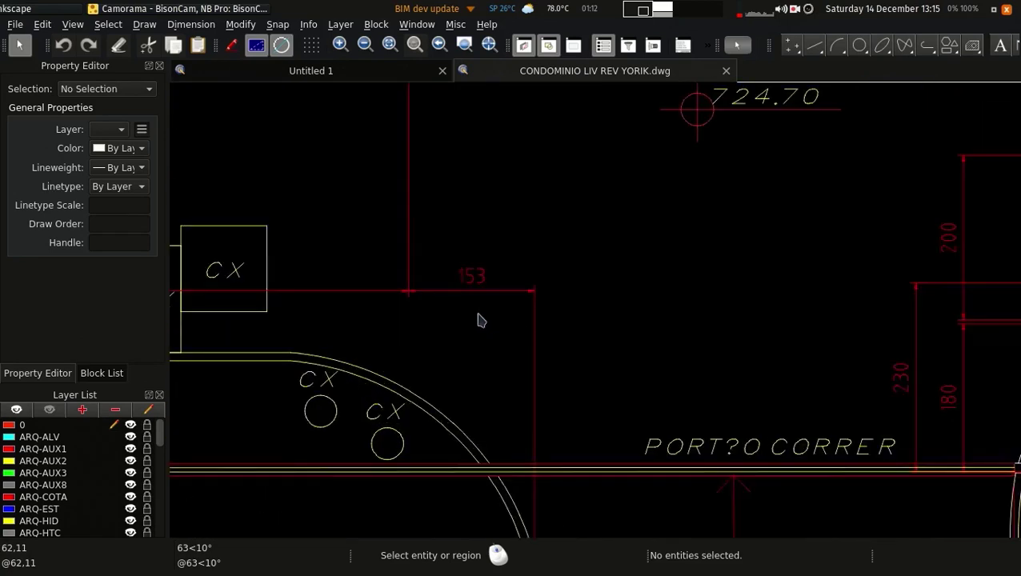
scroll(383, 344, down, 10)
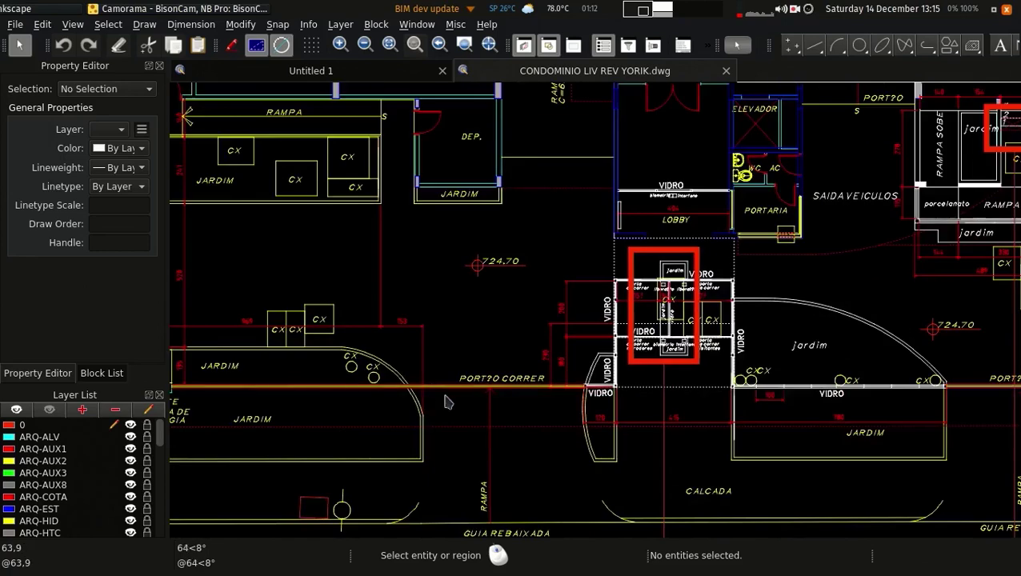
scroll(442, 258, up, 3)
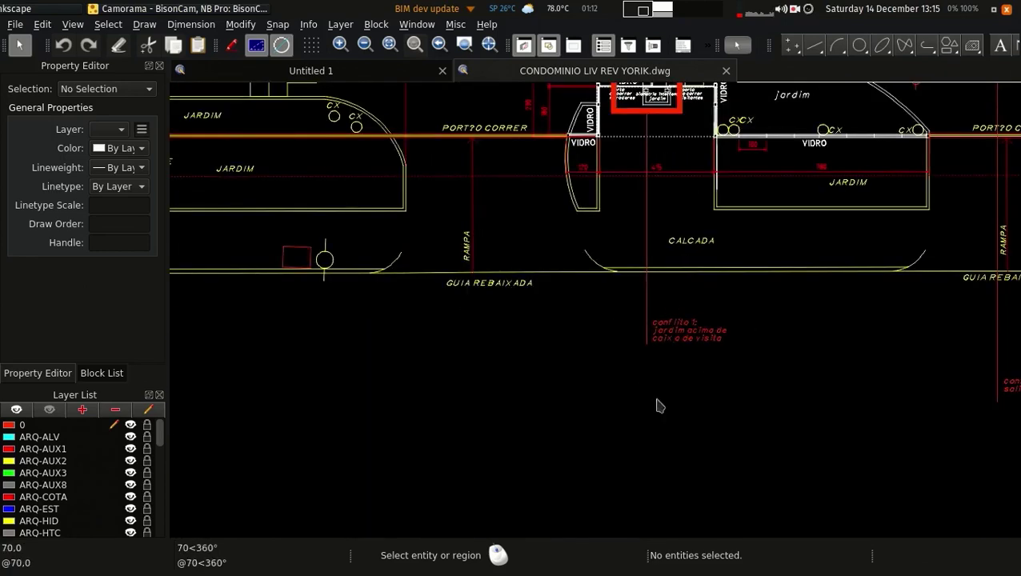
scroll(671, 324, up, 2)
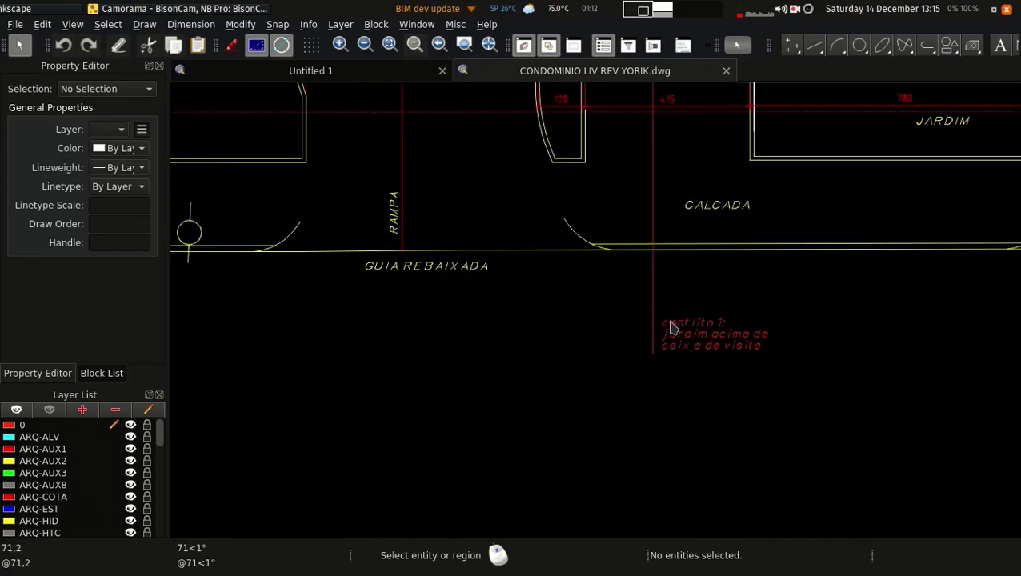
scroll(701, 240, down, 1)
scroll(705, 234, down, 4)
scroll(452, 280, up, 3)
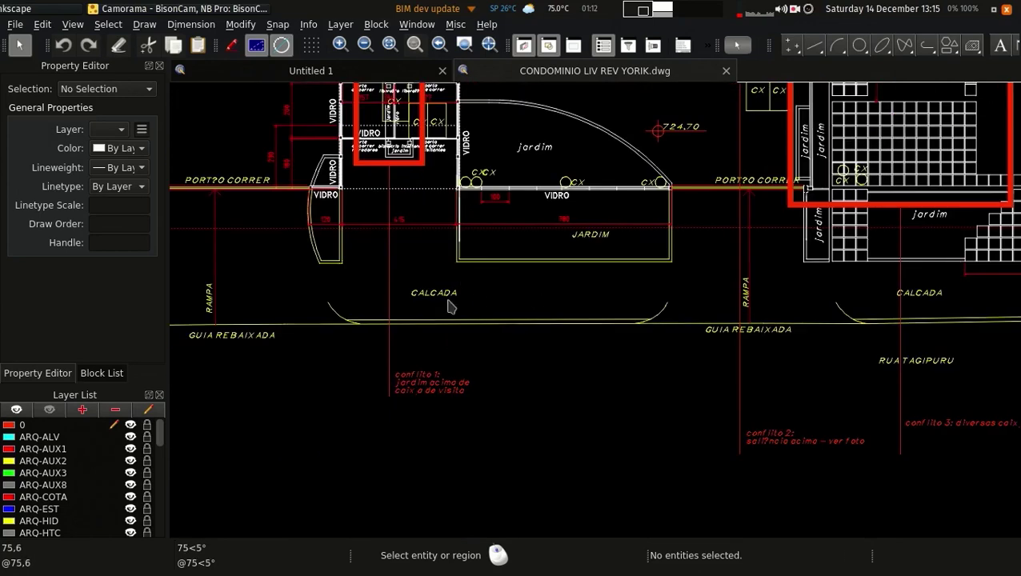
scroll(584, 376, down, 5)
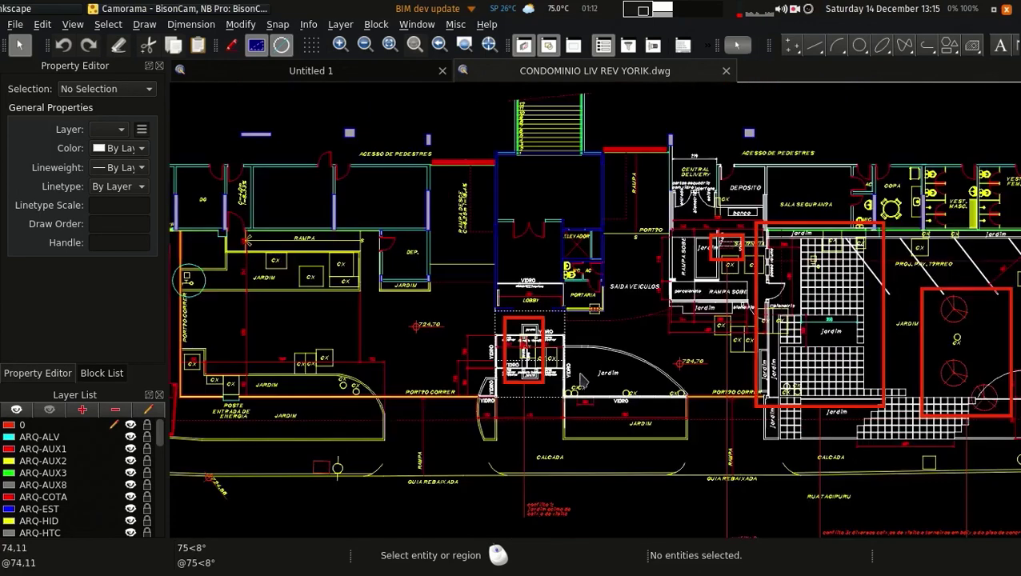
middle_drag(587, 417, 543, 224)
scroll(438, 397, down, 3)
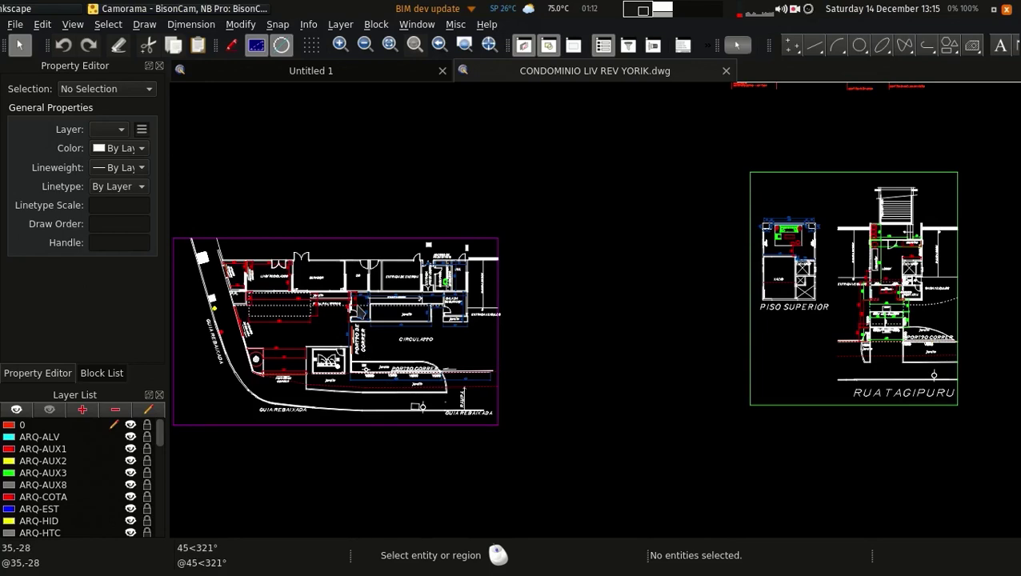
middle_drag(302, 346, 330, 365)
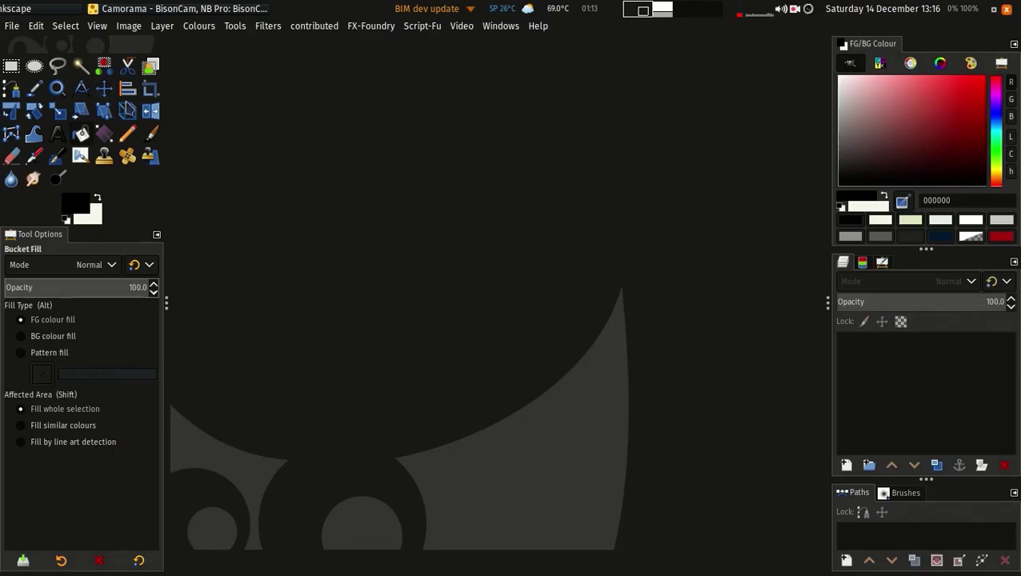
Open funarte01.jpg from the recent images and zoom out to see the whole painting
mouse_move(168, 211)
mouse_down()
mouse_move(150, 210)
mouse_move(160, 210)
mouse_up()
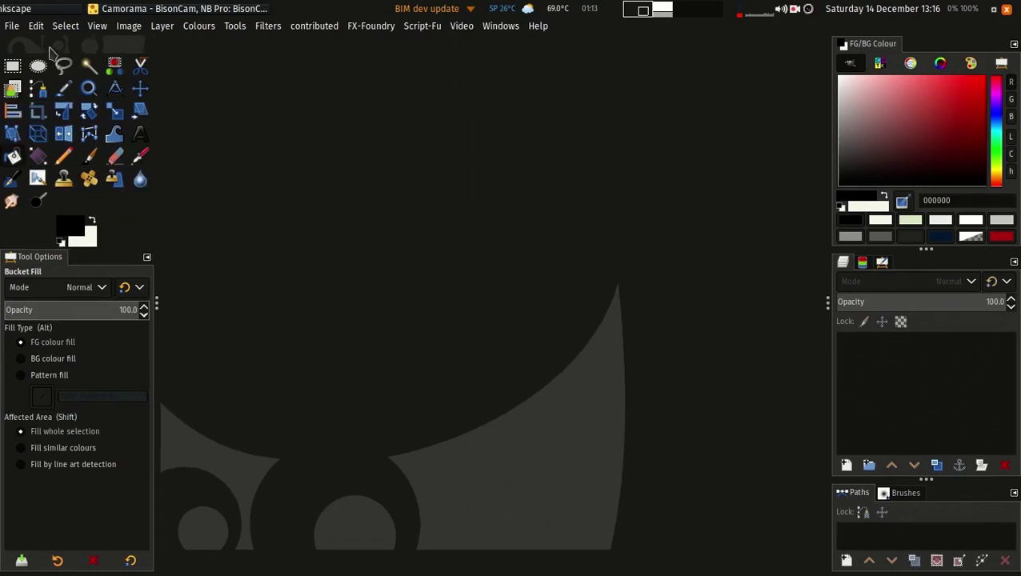
click(13, 28)
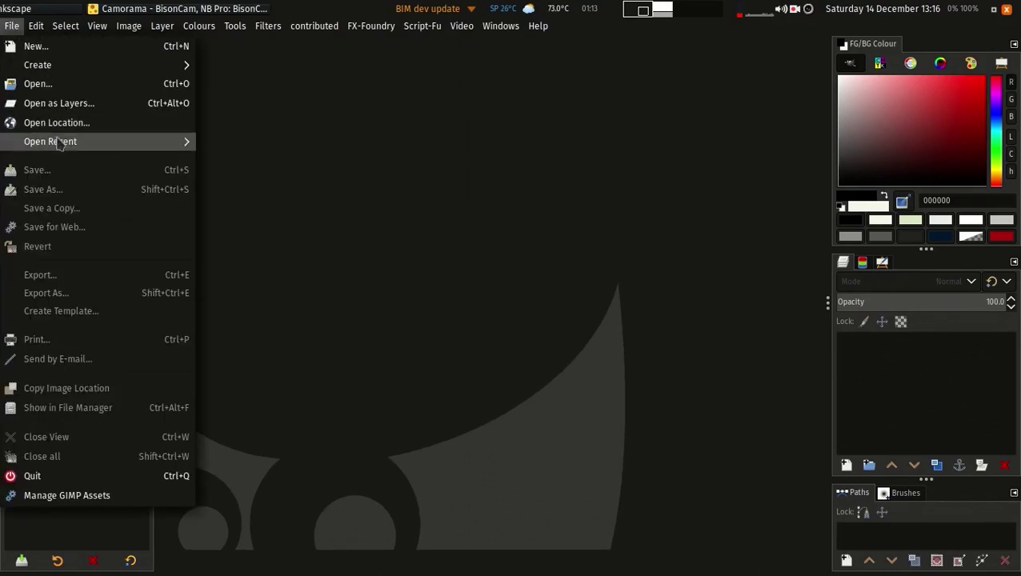
mouse_move(62, 148)
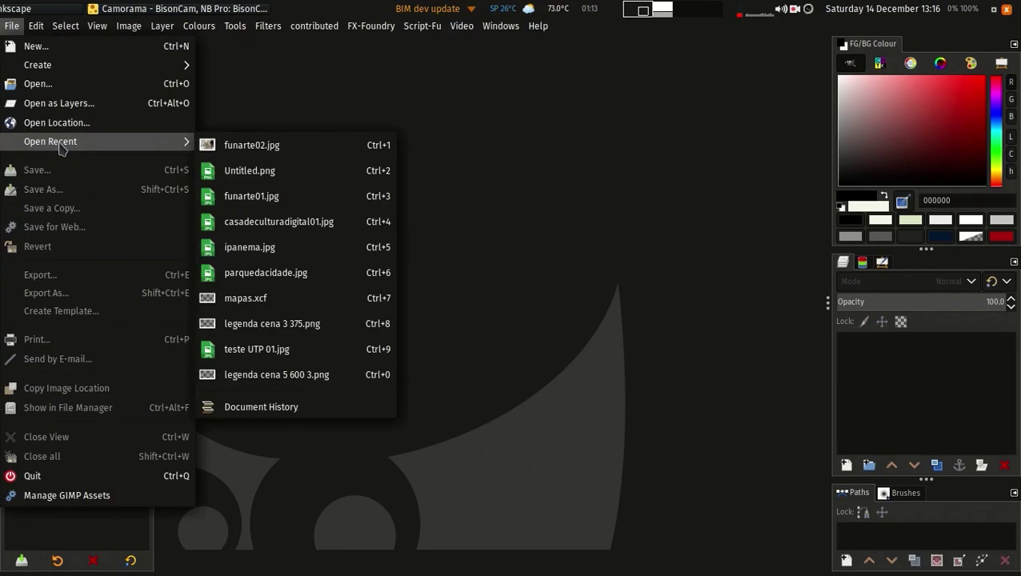
click(274, 198)
ctrl+scroll(436, 233, up, 2)
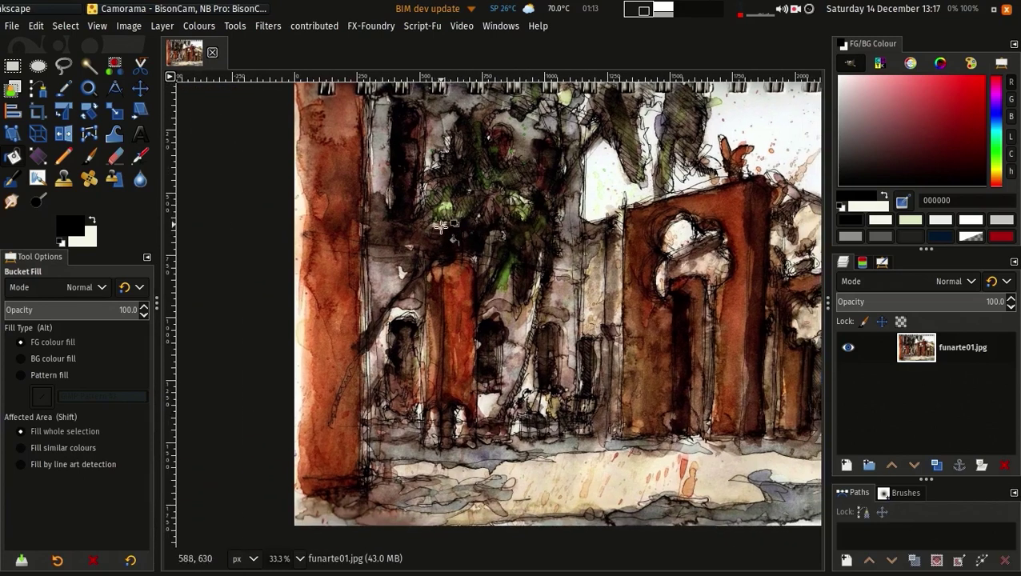
ctrl+scroll(424, 285, down, 1)
ctrl+scroll(425, 285, down, 3)
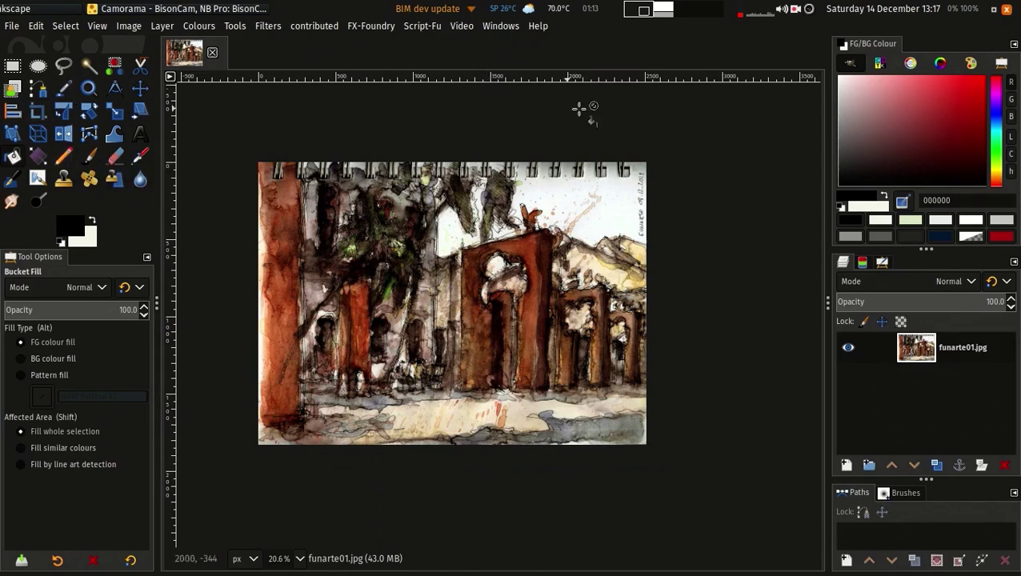
middle_drag(520, 150, 541, 175)
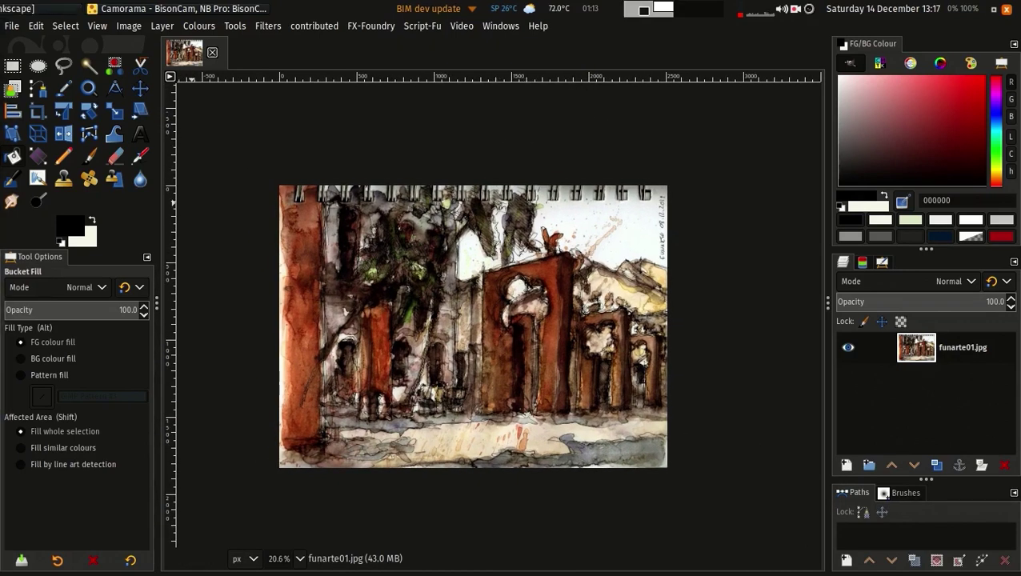
Switch from GIMP to Inkscape and dismiss the desktop application menu
key(alt+Tab)
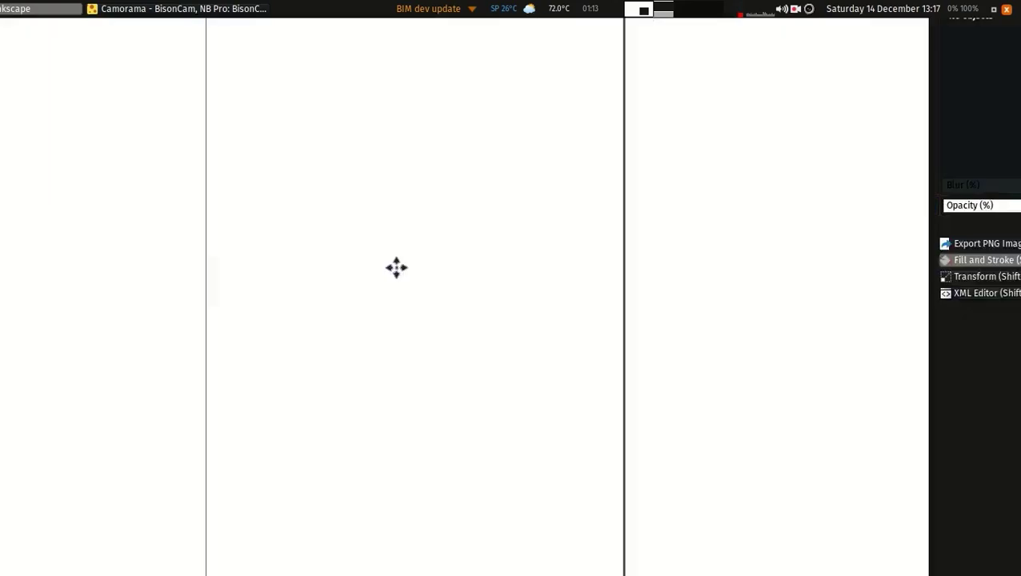
key(super+space)
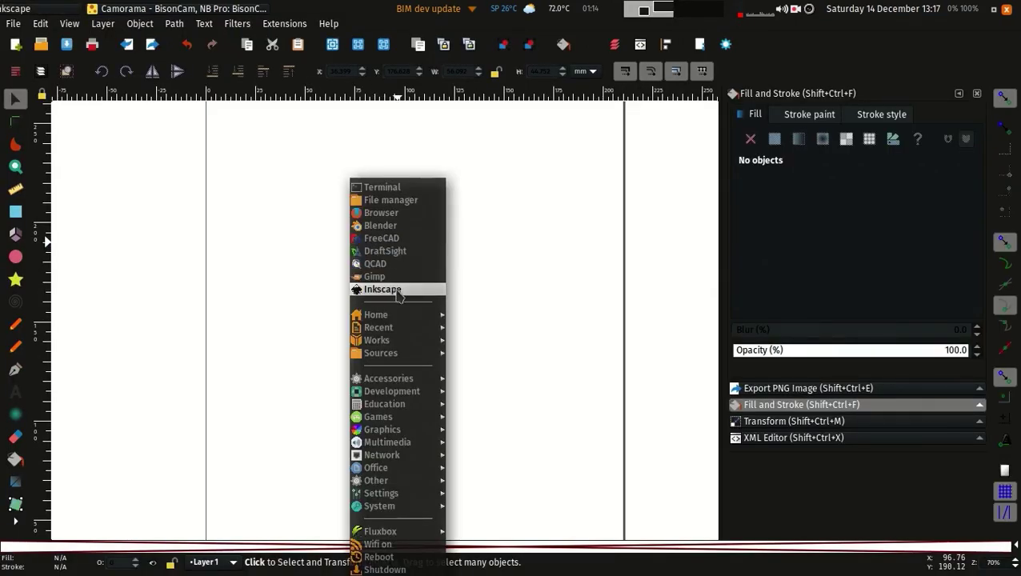
click(137, 263)
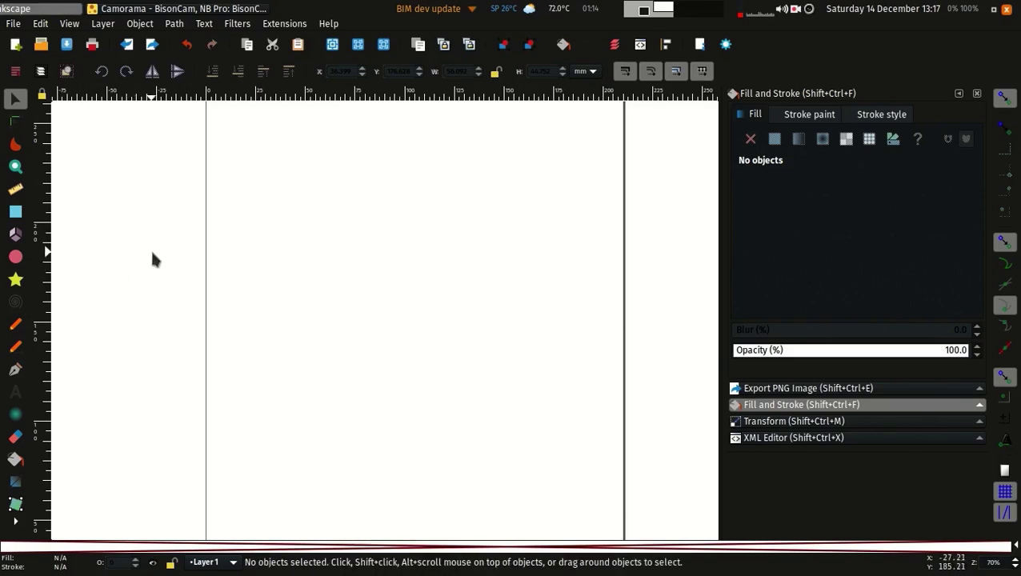
Zoom and pan the canvas to centre the blank page
ctrl+scroll(160, 254, down, 2)
middle_drag(181, 258, 258, 235)
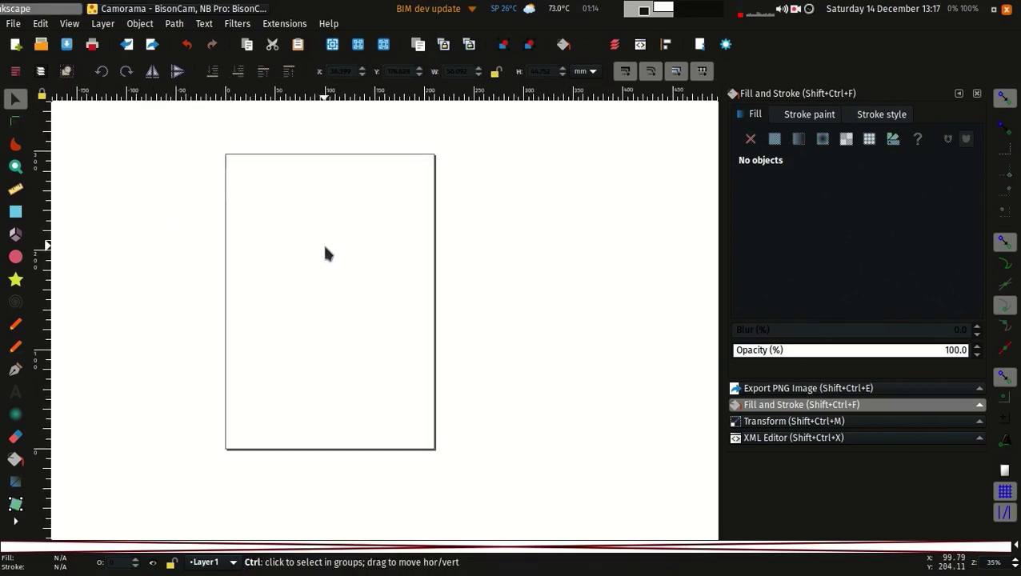
ctrl+scroll(324, 255, up, 1)
middle_drag(326, 266, 447, 264)
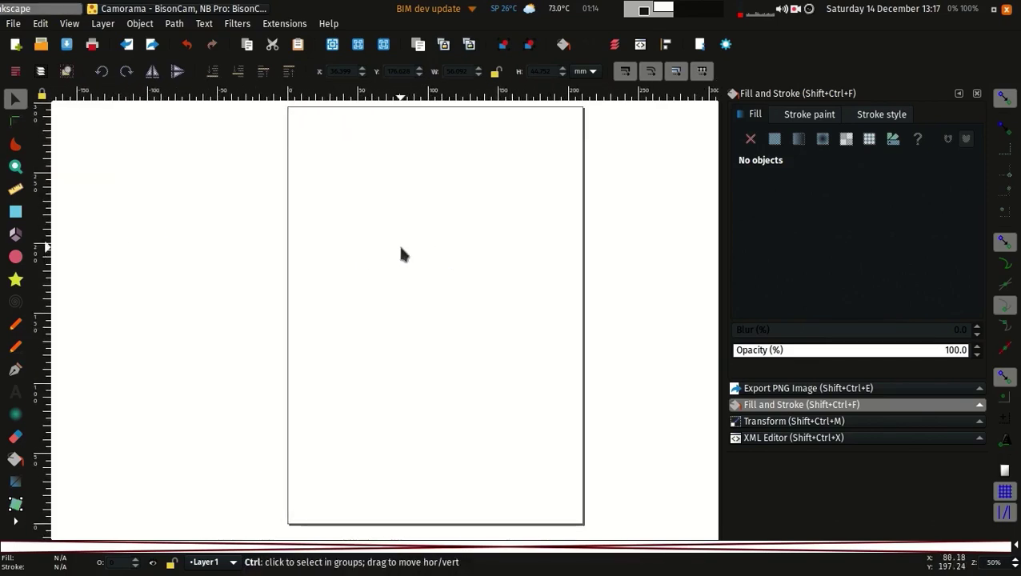
middle_drag(355, 225, 344, 224)
Draw a rectangle in the upper middle of the page and widen it to about 76 mm
click(16, 211)
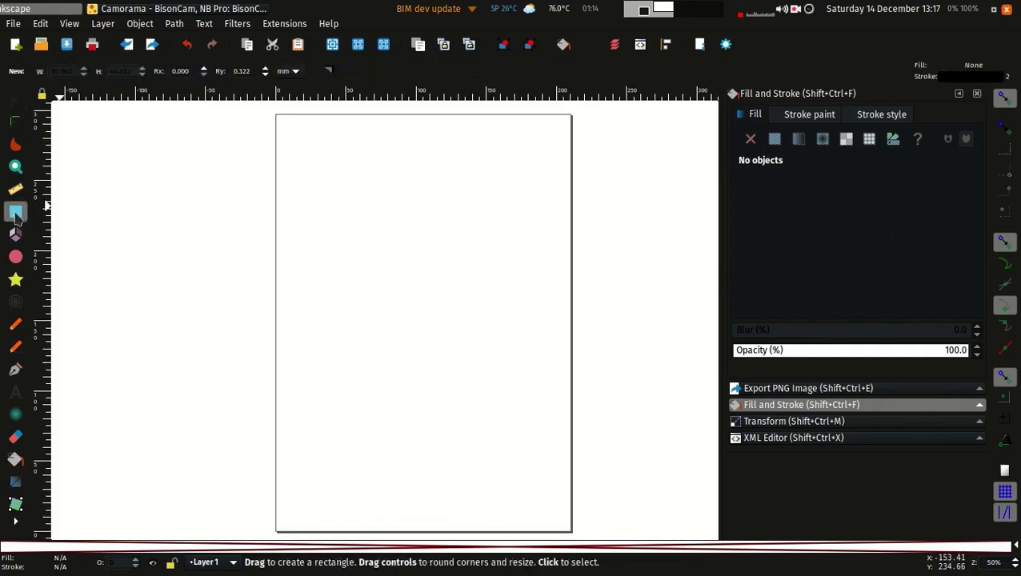
drag(364, 220, 473, 301)
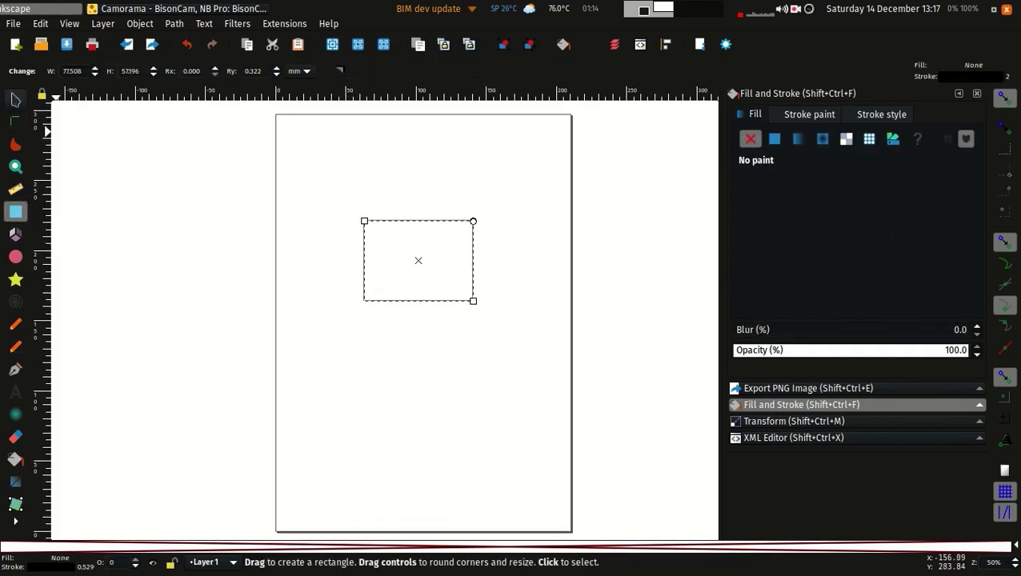
click(15, 98)
ctrl+scroll(422, 254, up, 1)
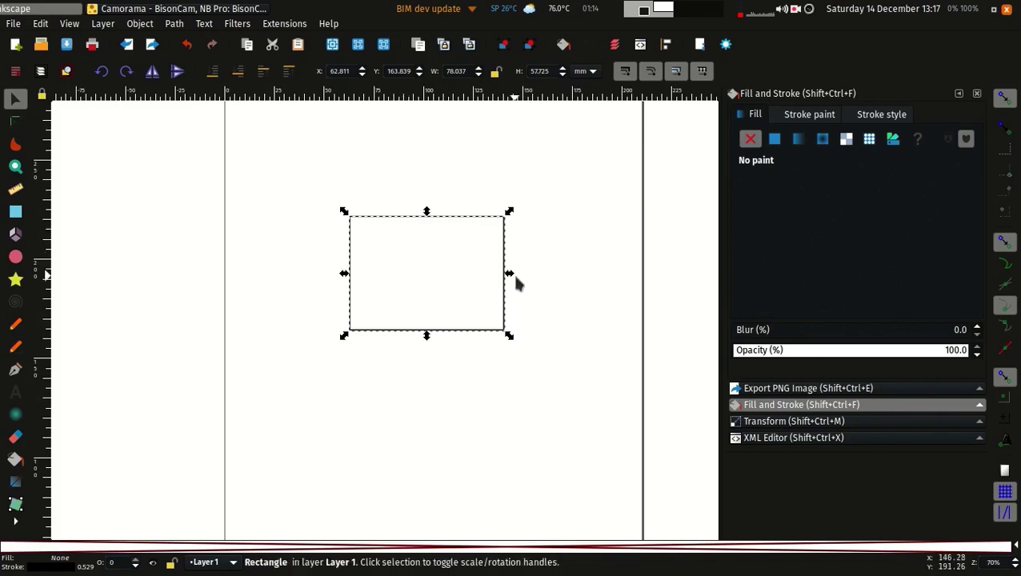
drag(513, 278, 513, 257)
ctrl+scroll(401, 270, up, 5)
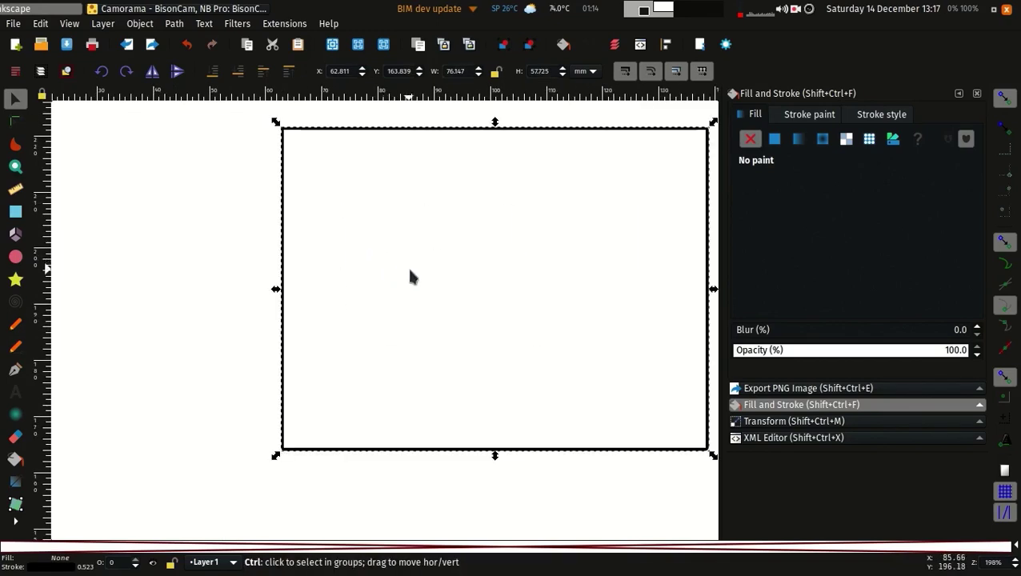
ctrl+scroll(288, 294, down, 3)
middle_drag(271, 292, 351, 271)
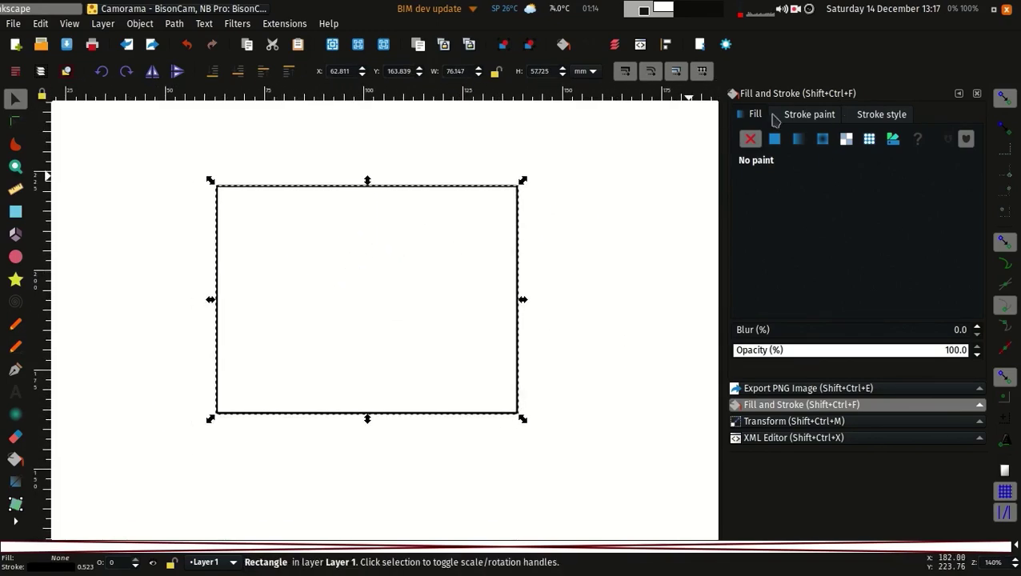
Give the rectangle a flat mid-grey fill (8a8a8aff)
click(774, 140)
mouse_move(843, 228)
mouse_down()
mouse_move(835, 257)
mouse_move(839, 234)
mouse_up()
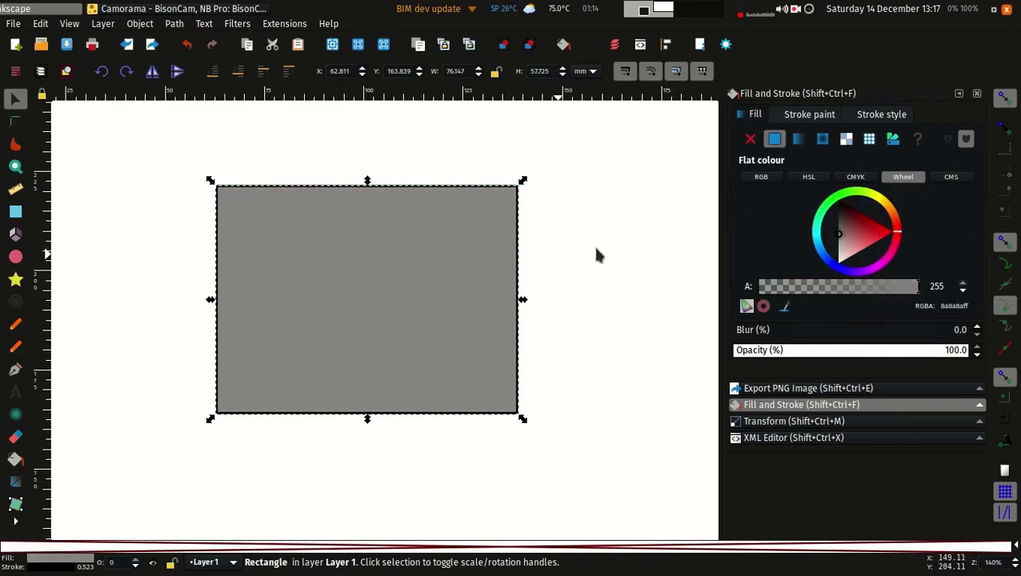
scroll(575, 269, down, 1)
scroll(575, 269, left, 1)
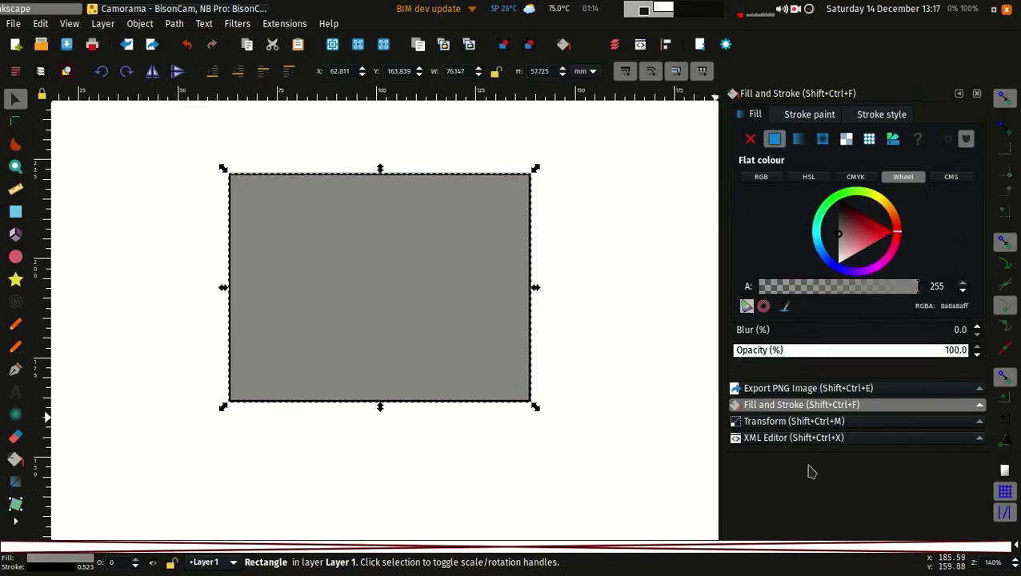
Show the document's XML node tree and clear the selection
click(782, 439)
scroll(240, 229, up, 1)
scroll(241, 228, left, 1)
click(160, 215)
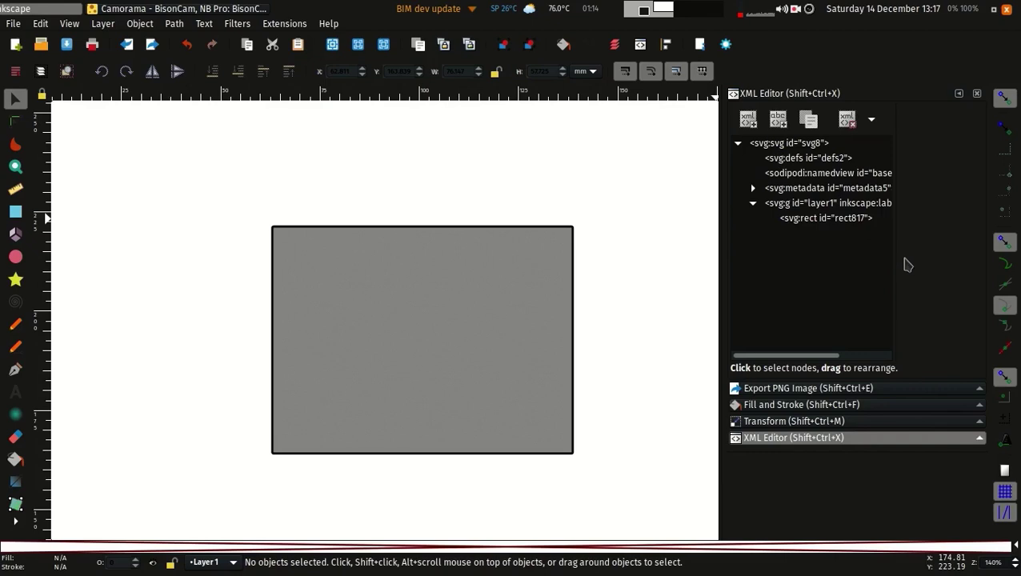
drag(897, 258, 978, 260)
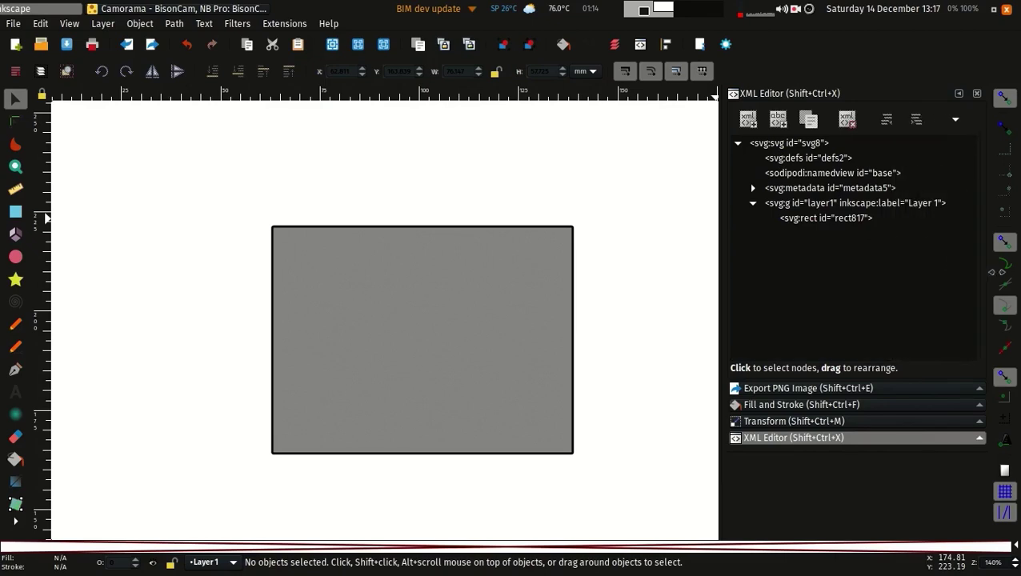
click(800, 221)
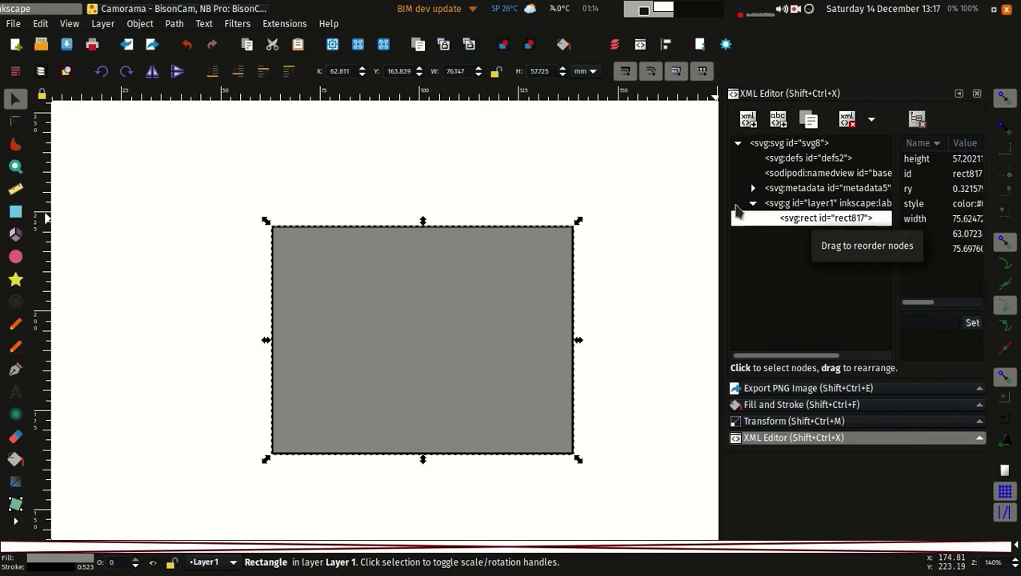
click(774, 207)
click(592, 196)
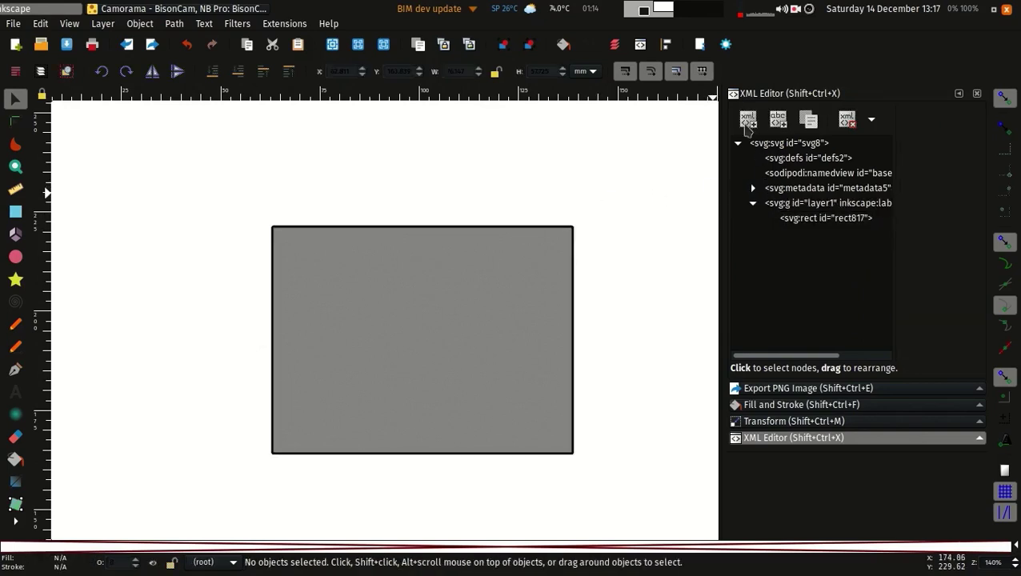
middle_drag(382, 319, 343, 300)
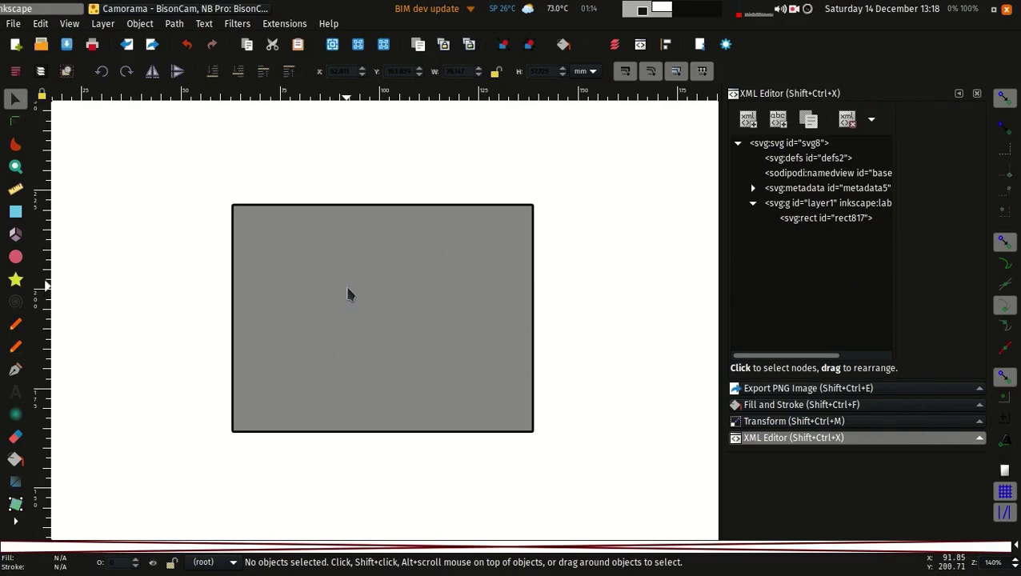
ctrl+scroll(345, 283, down, 3)
middle_drag(354, 300, 367, 260)
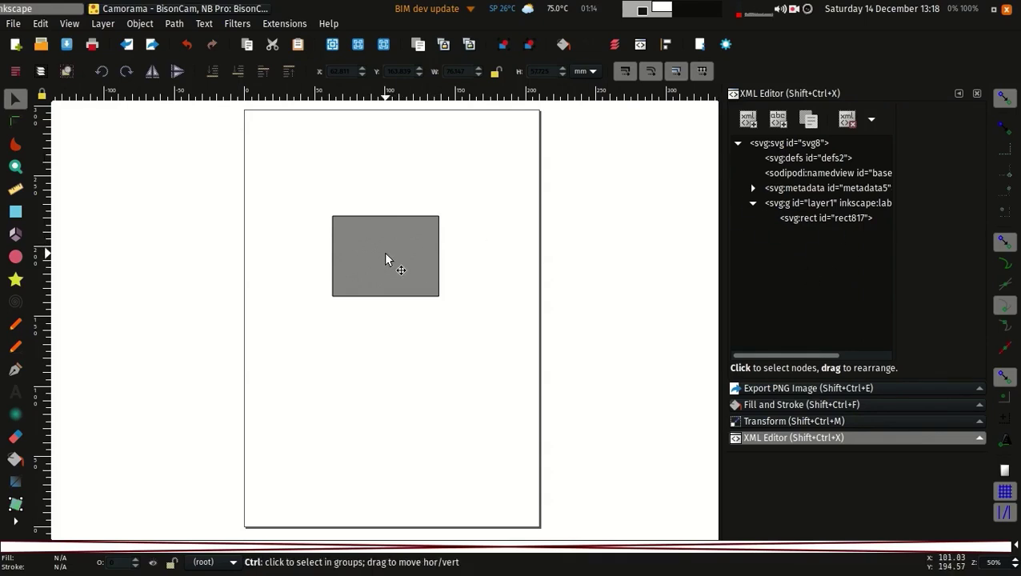
ctrl+scroll(381, 262, up, 1)
ctrl+scroll(381, 261, down, 2)
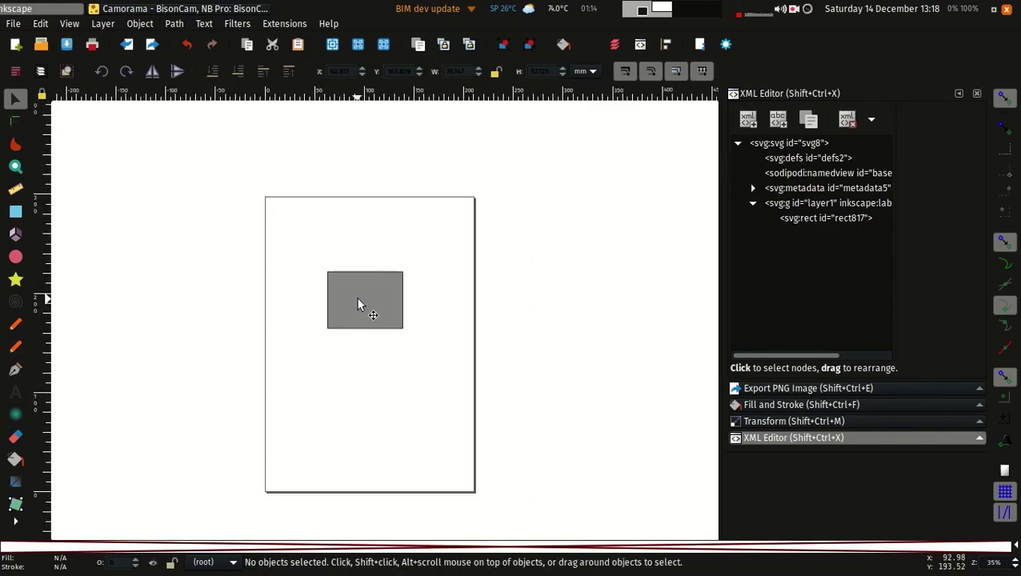
ctrl+scroll(370, 282, up, 1)
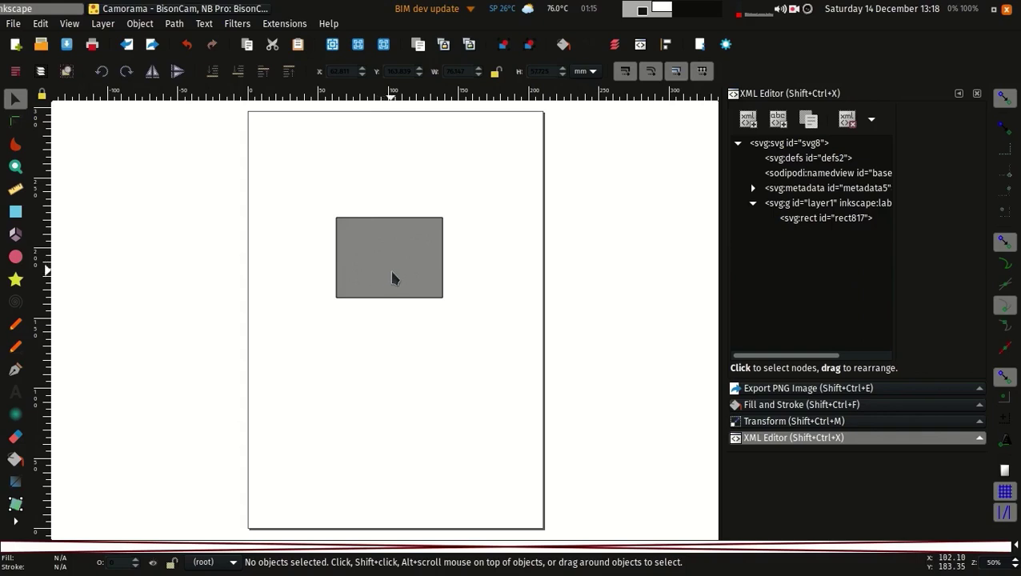
middle_drag(389, 277, 405, 275)
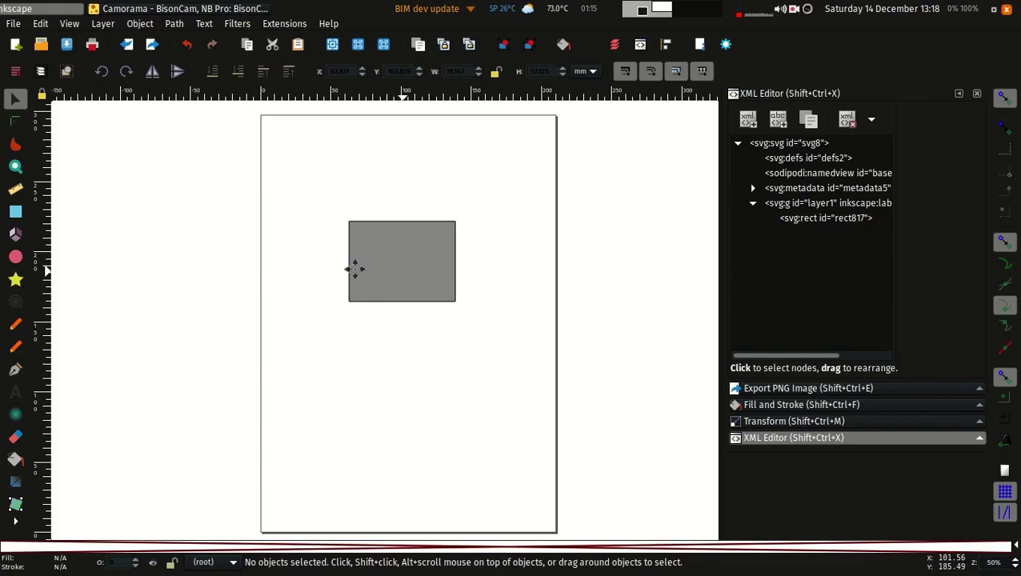
scroll(354, 269, right, 2)
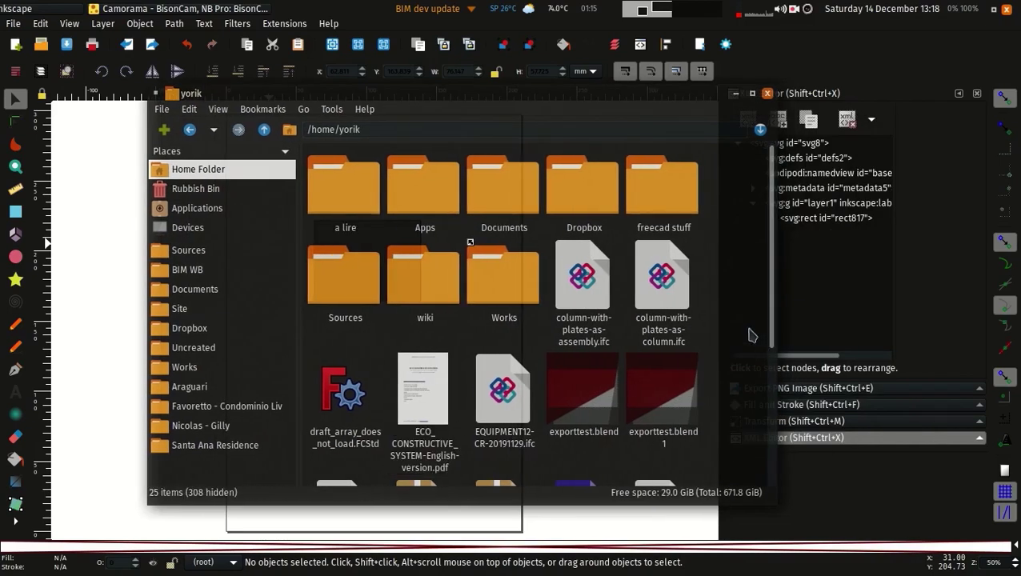
Scroll down the home folder and select SectionA.ifc
scroll(762, 344, down, 5)
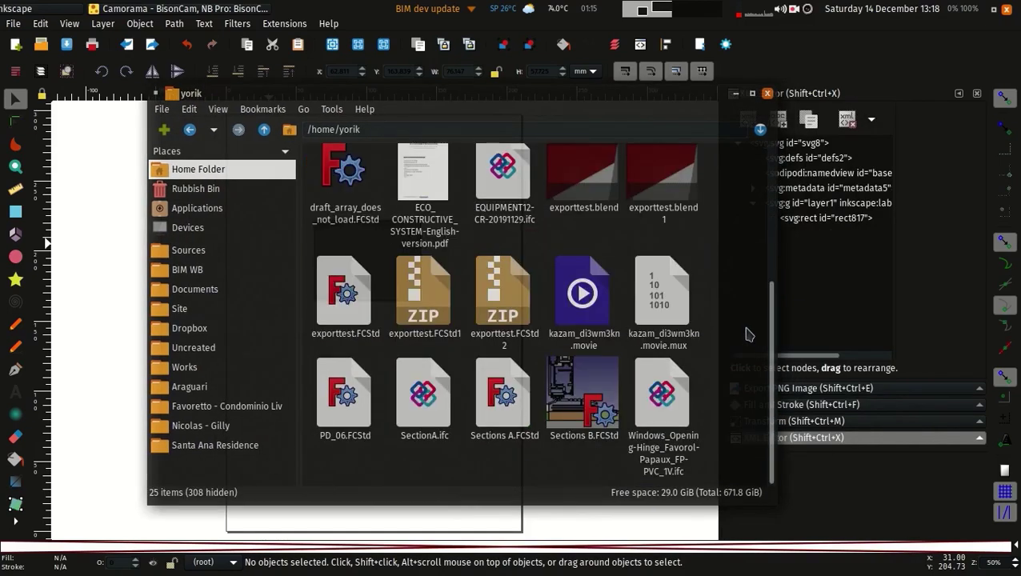
click(427, 410)
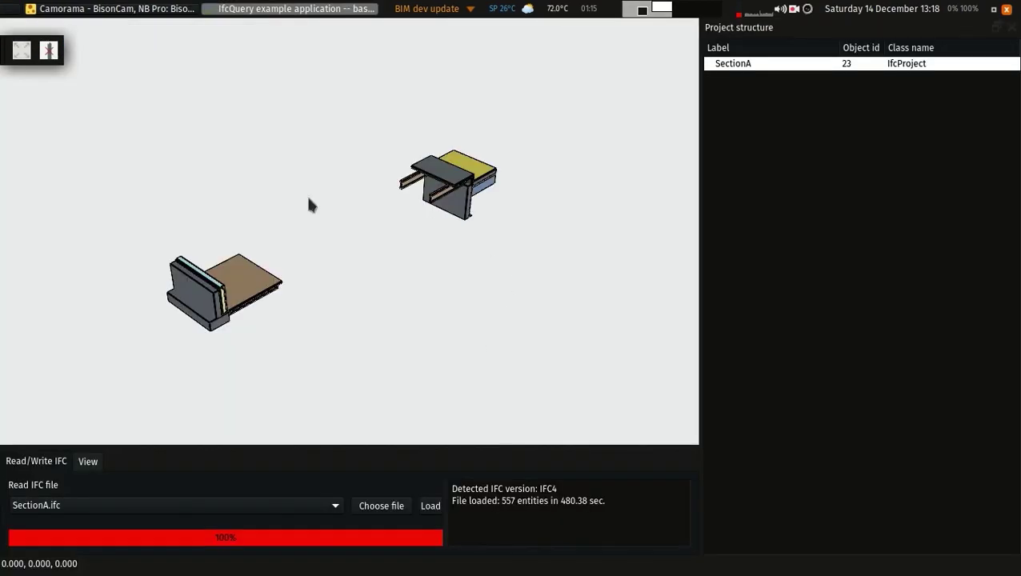
Orbit and zoom to a close perspective of the wall, insulation, footing and slab
drag(245, 178, 68, 96)
drag(57, 50, 7, 49)
mouse_move(382, 253)
mouse_down()
mouse_move(384, 239)
mouse_move(380, 259)
mouse_up()
scroll(232, 314, up, 5)
drag(218, 297, 335, 270)
scroll(320, 244, up, 5)
scroll(314, 263, down, 3)
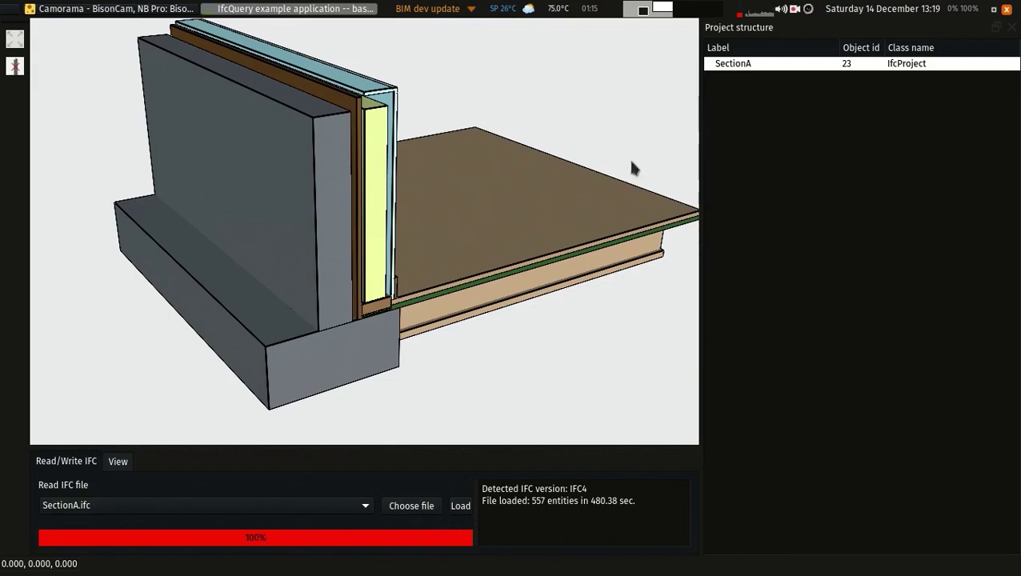
Expand SectionA > Default Building > Section A in the project tree
click(709, 64)
click(719, 77)
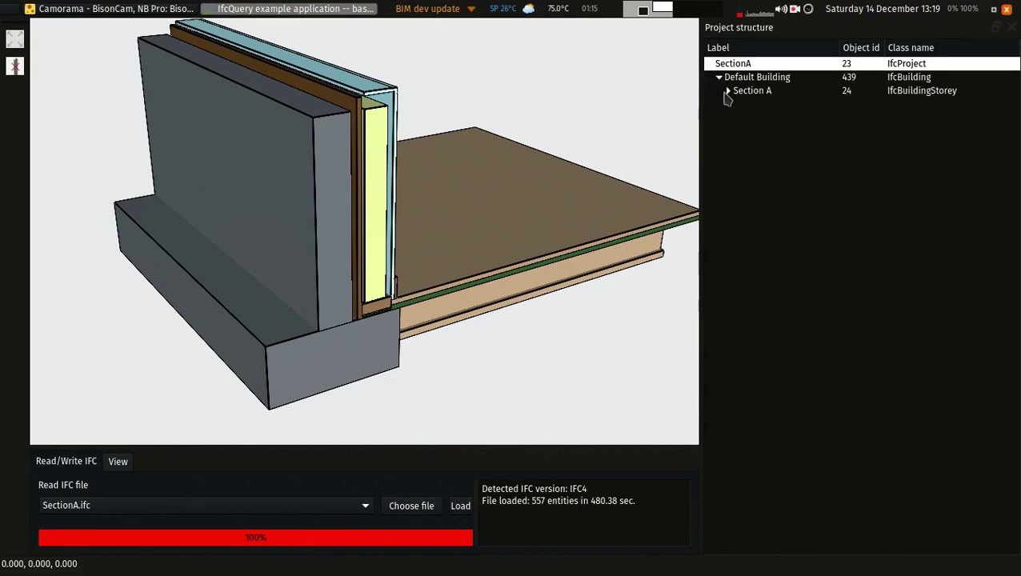
click(728, 90)
Highlight Joint001, Slab, Footing, Membrane, Wood trusses, Framing, Insulation, Blocking and Plywood in turn
click(757, 104)
click(752, 117)
click(756, 266)
click(765, 361)
click(765, 401)
click(764, 441)
click(759, 346)
click(764, 293)
click(762, 280)
click(763, 295)
click(759, 307)
click(761, 295)
click(765, 265)
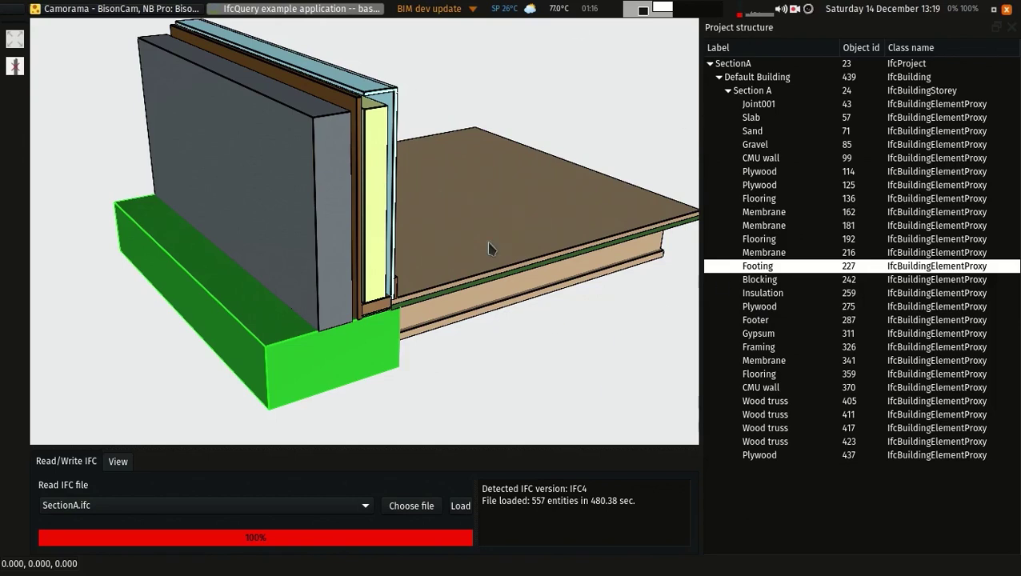
Widen the 3D view and orbit out to reveal a second assembly
drag(703, 221, 733, 219)
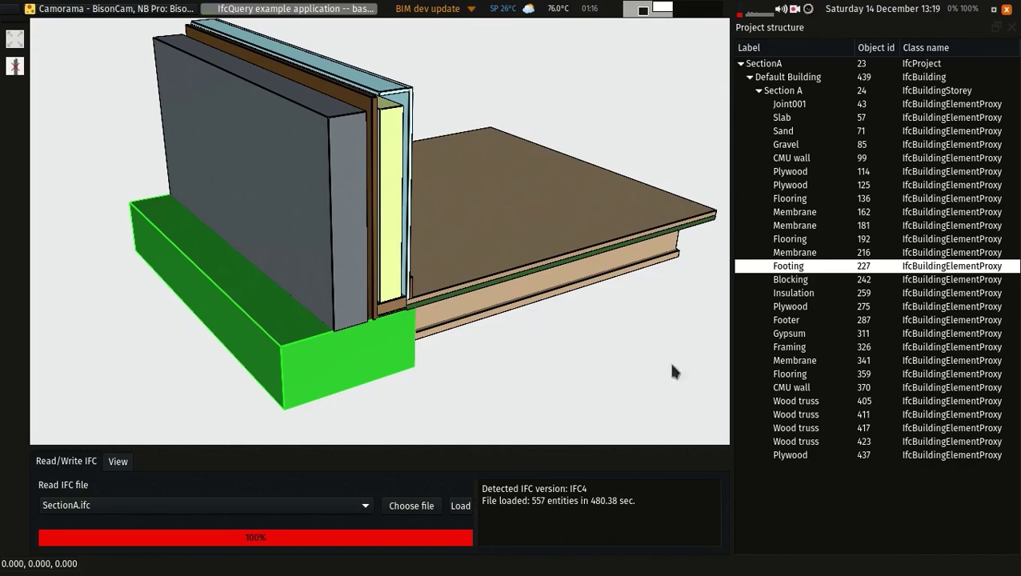
drag(547, 230, 477, 226)
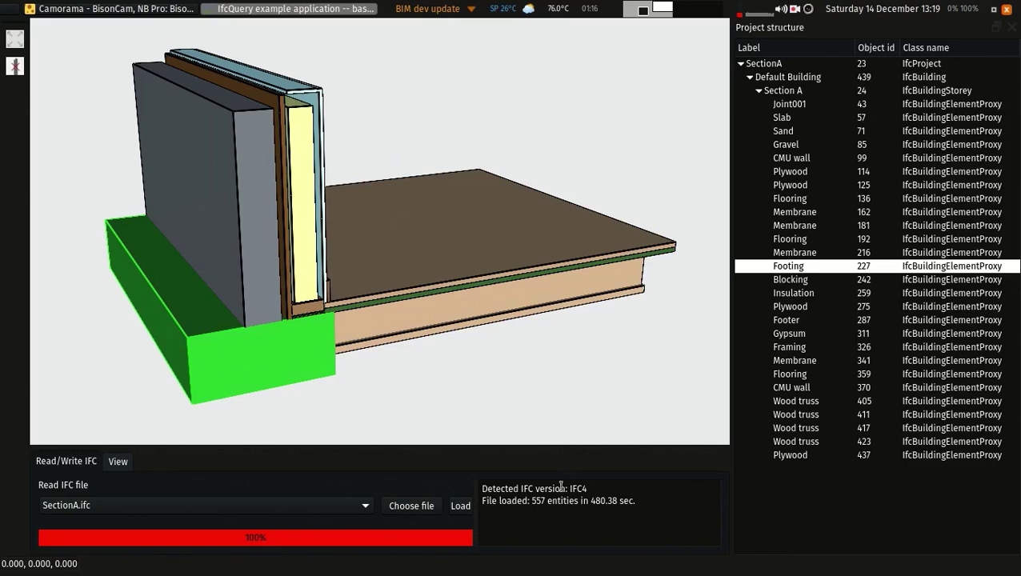
drag(637, 501, 485, 473)
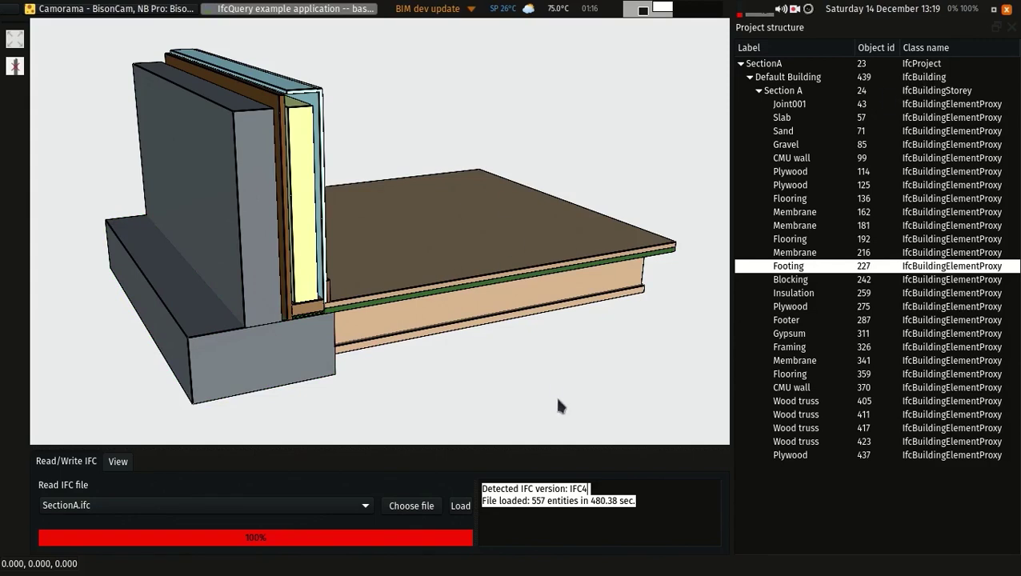
scroll(483, 289, down, 2)
drag(482, 289, 368, 165)
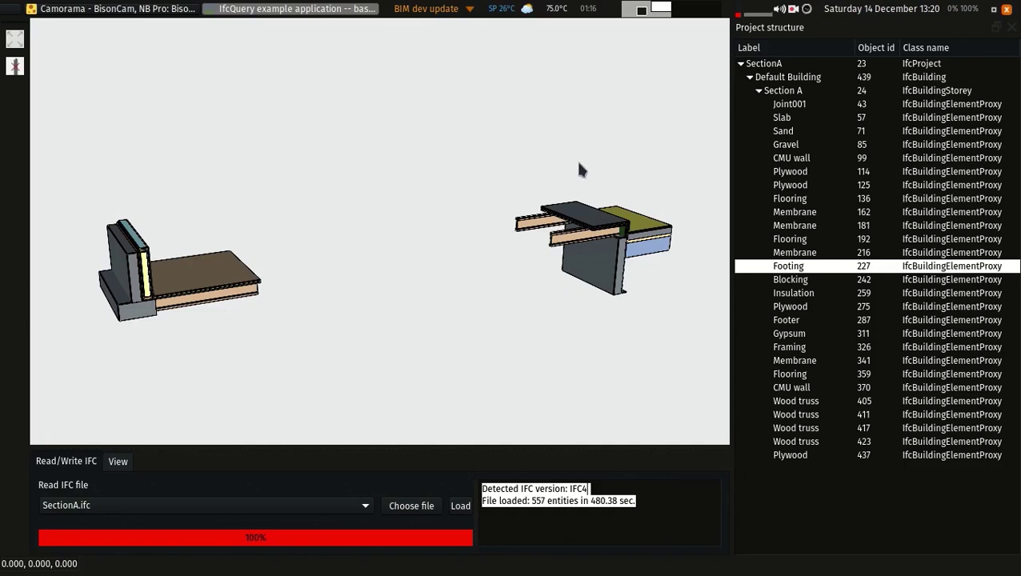
Launch QGIS Desktop from the Education section of the desktop menu
right_click(409, 181)
mouse_move(430, 445)
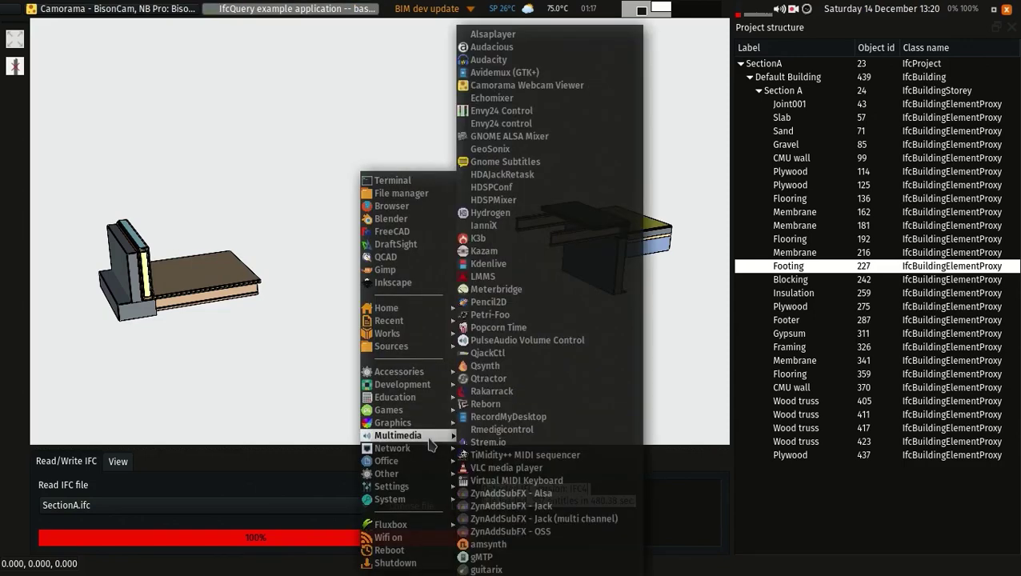
mouse_move(392, 398)
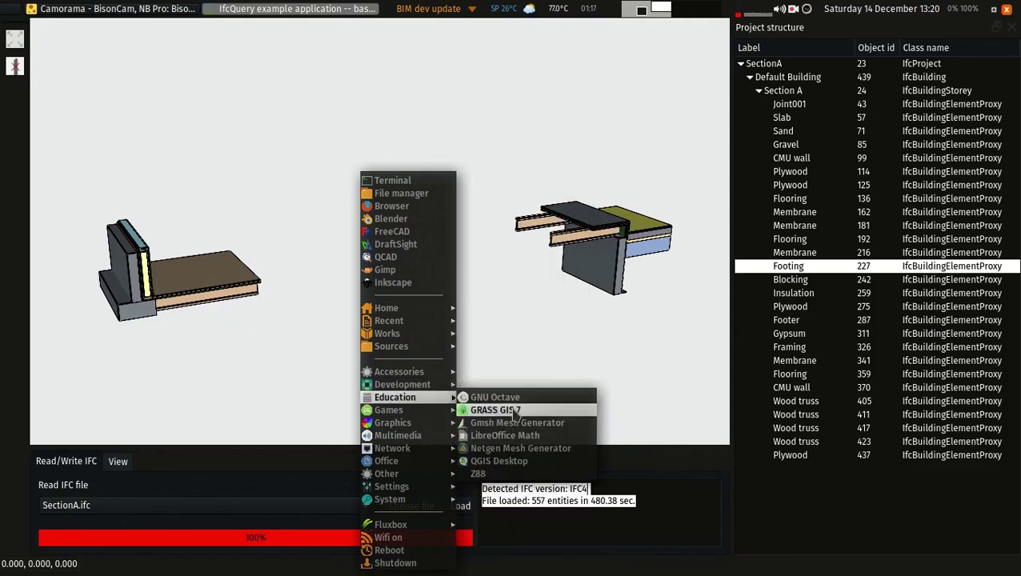
click(525, 464)
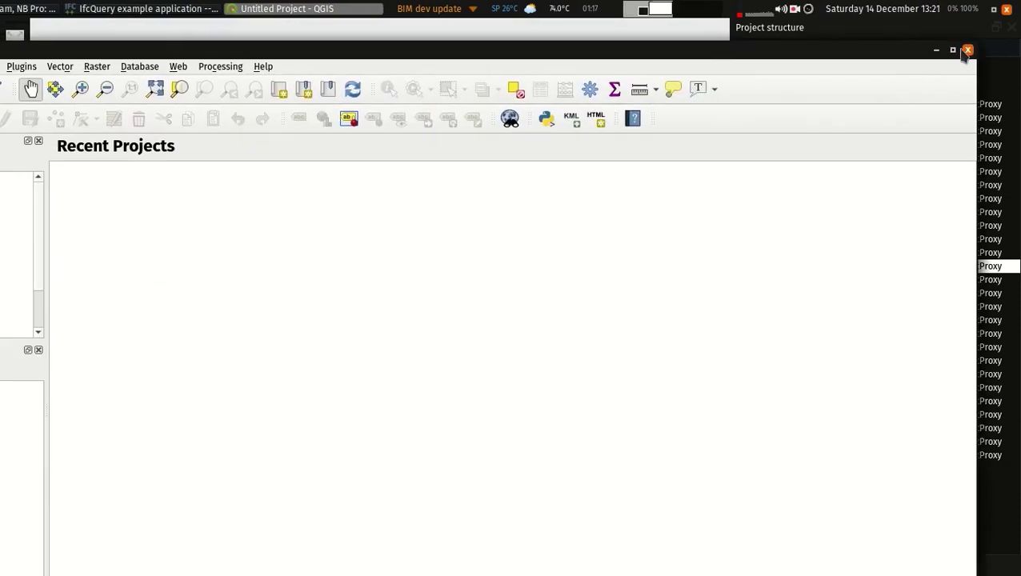
Maximize the QGIS window and browse the Layer, Database, Raster and Vector menus
click(952, 51)
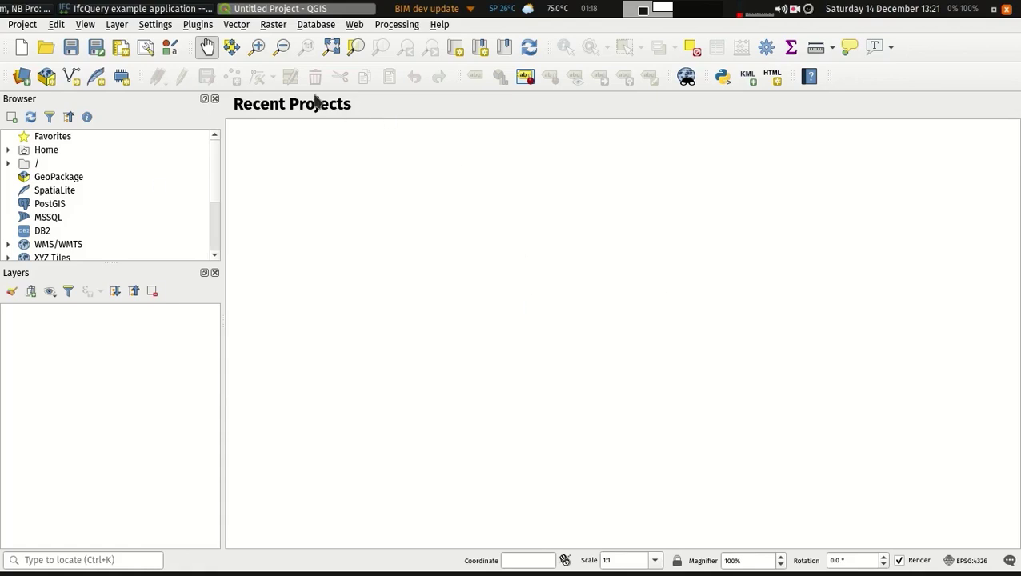
click(198, 24)
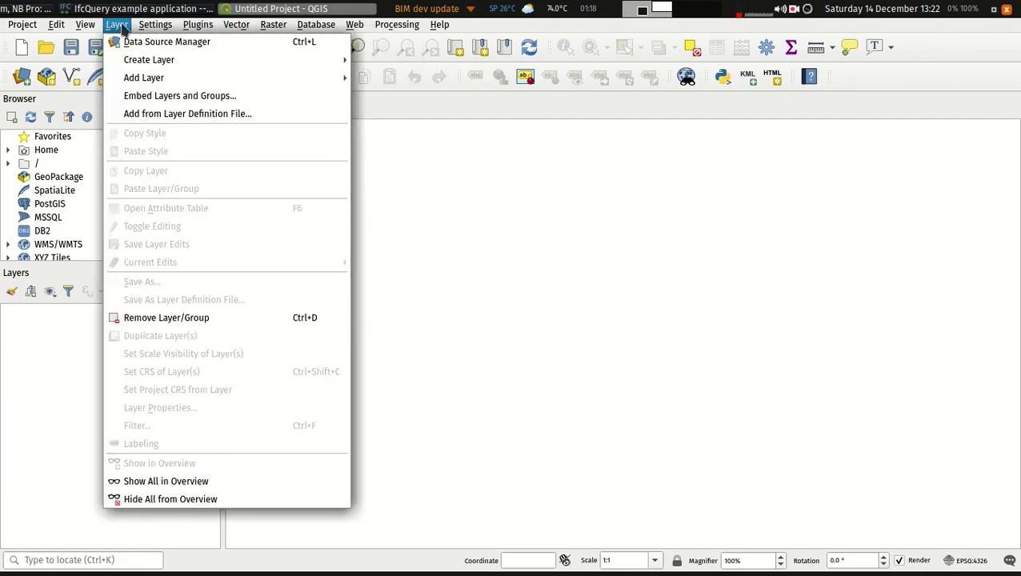
click(536, 377)
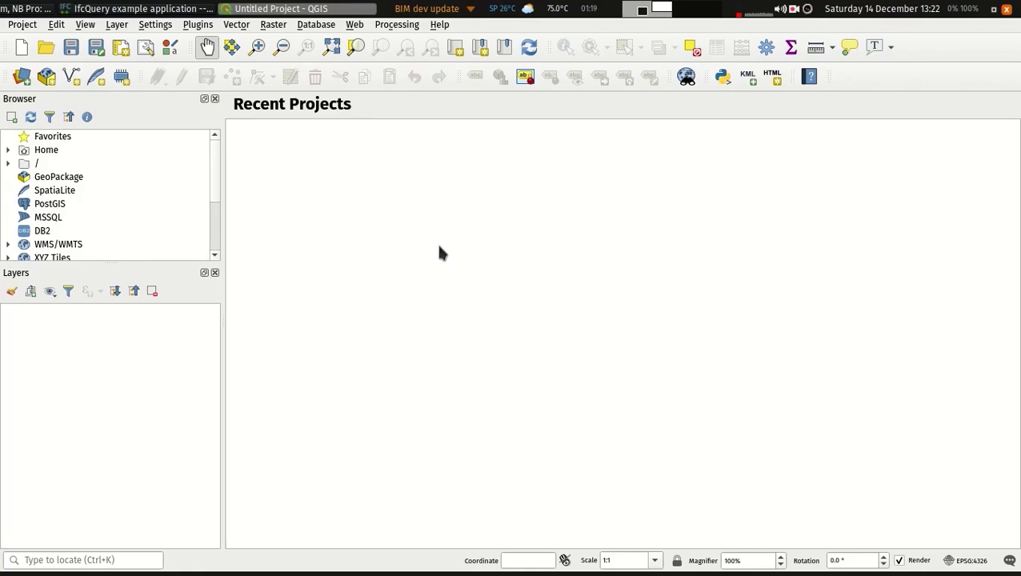
click(316, 24)
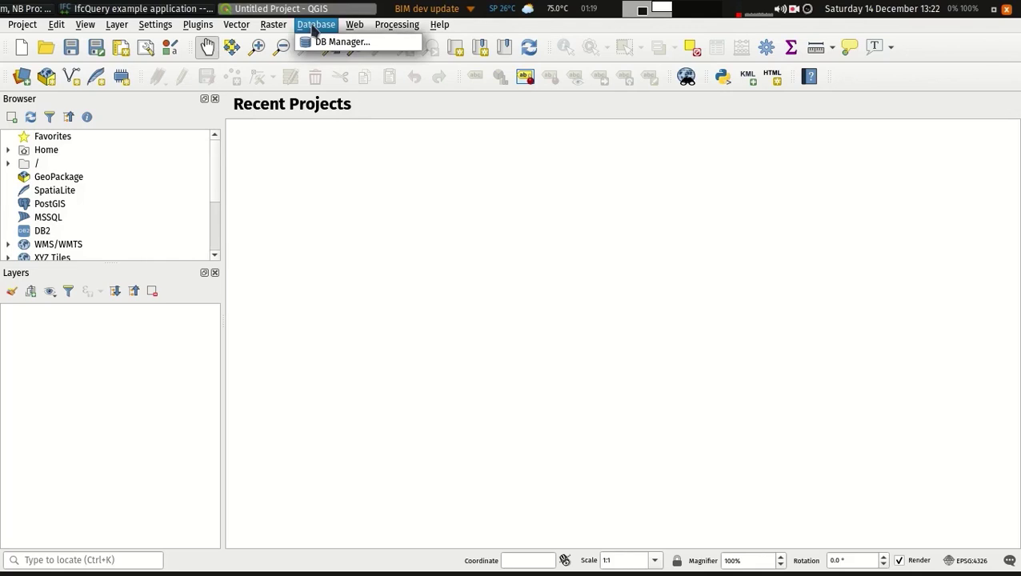
mouse_move(289, 29)
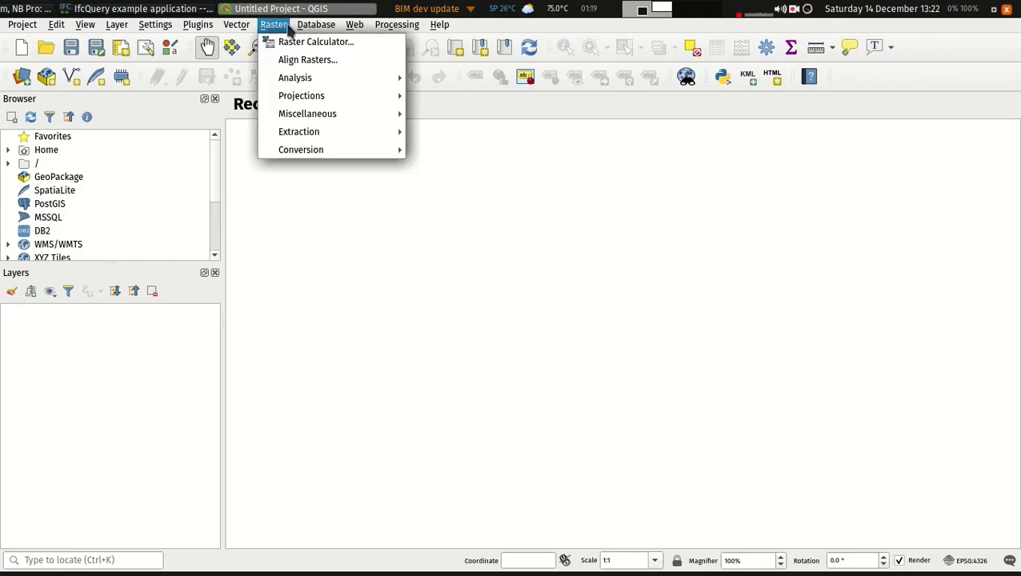
mouse_move(240, 25)
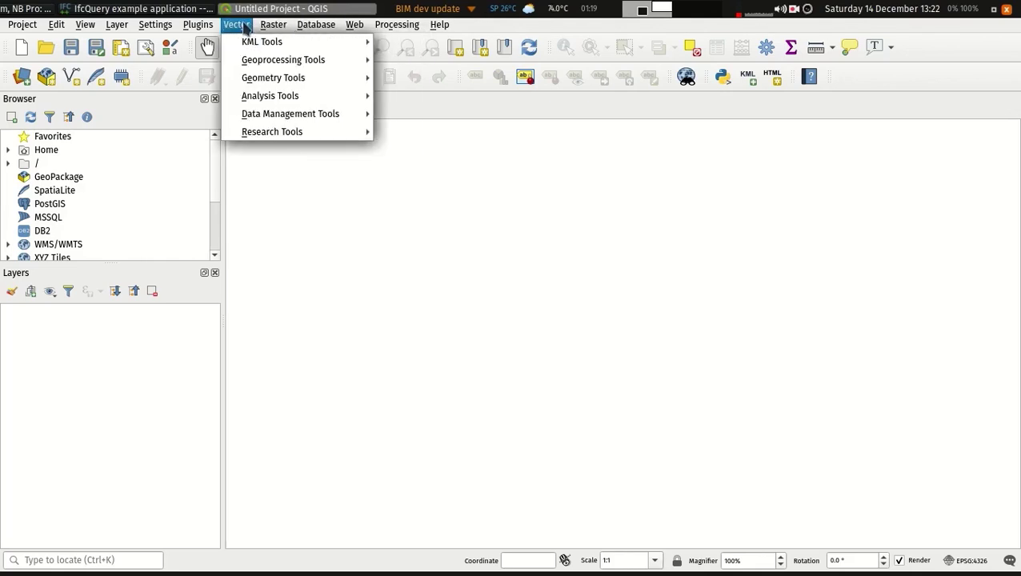
click(479, 236)
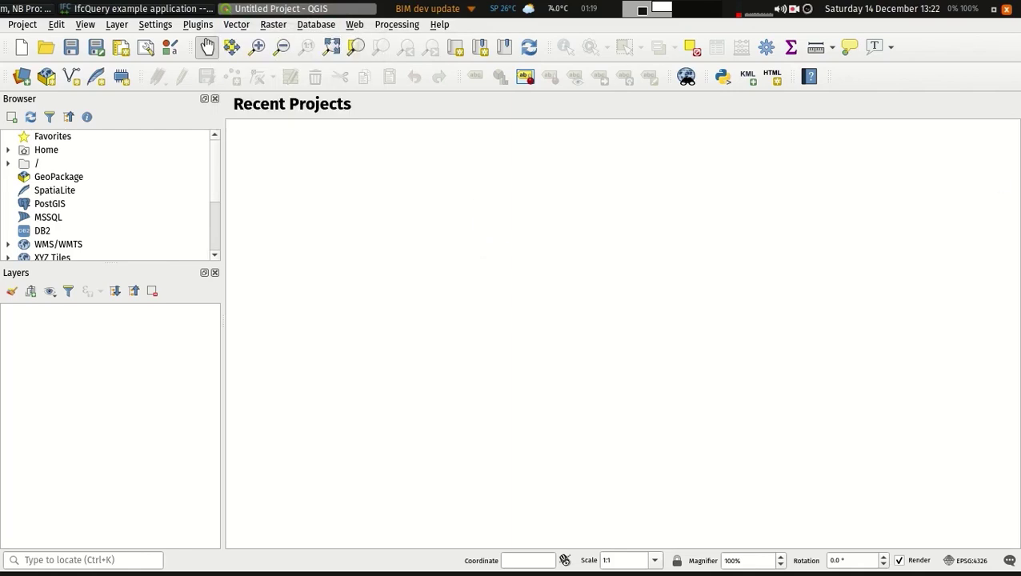
Start Sweet Home 3D from the Graphics section of the desktop menu
right_click(324, 173)
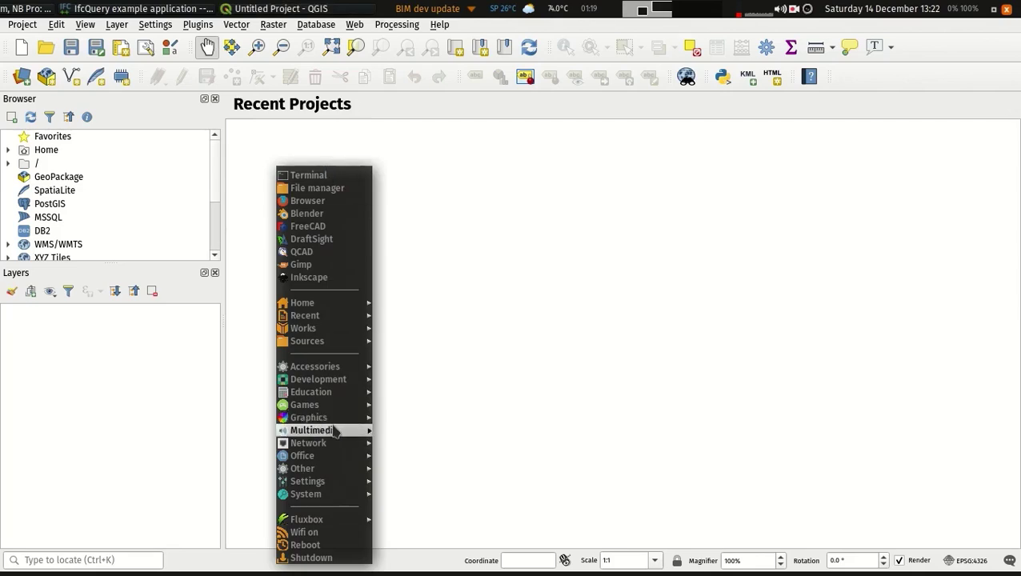
mouse_move(327, 419)
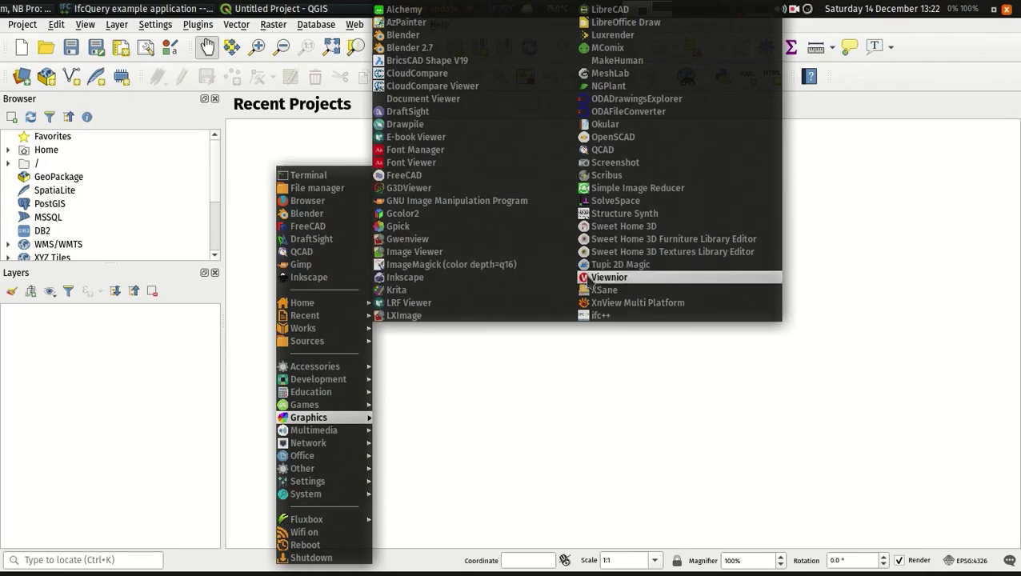
click(622, 227)
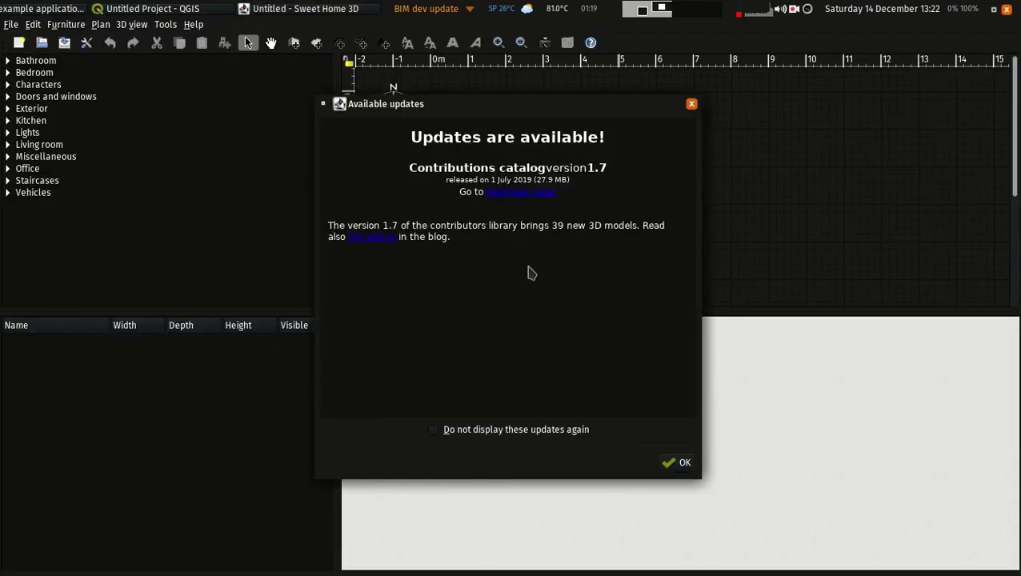
Dismiss the updates notice and draw four walls forming a closed rectangular room on the plan
click(681, 463)
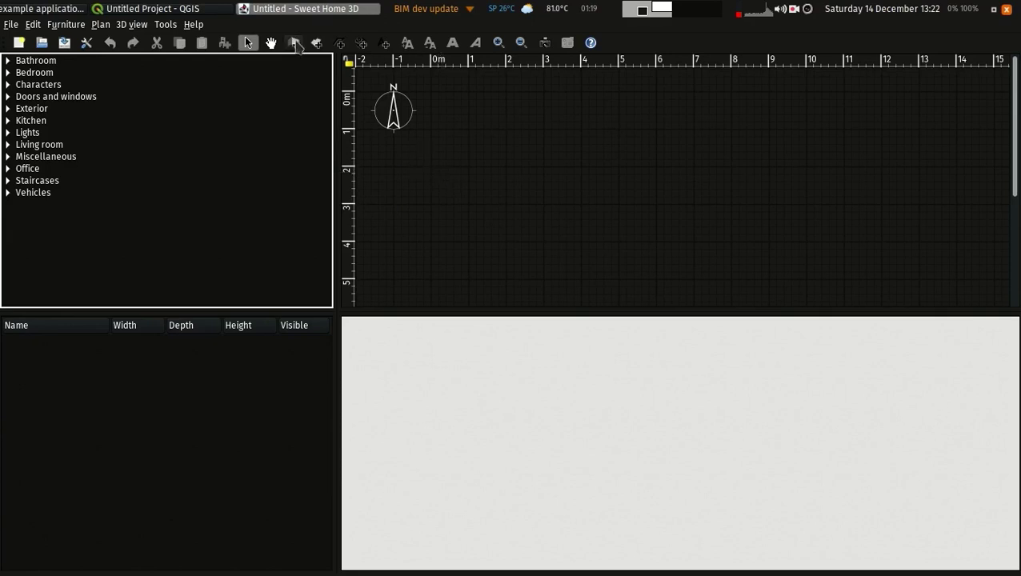
click(295, 44)
click(552, 129)
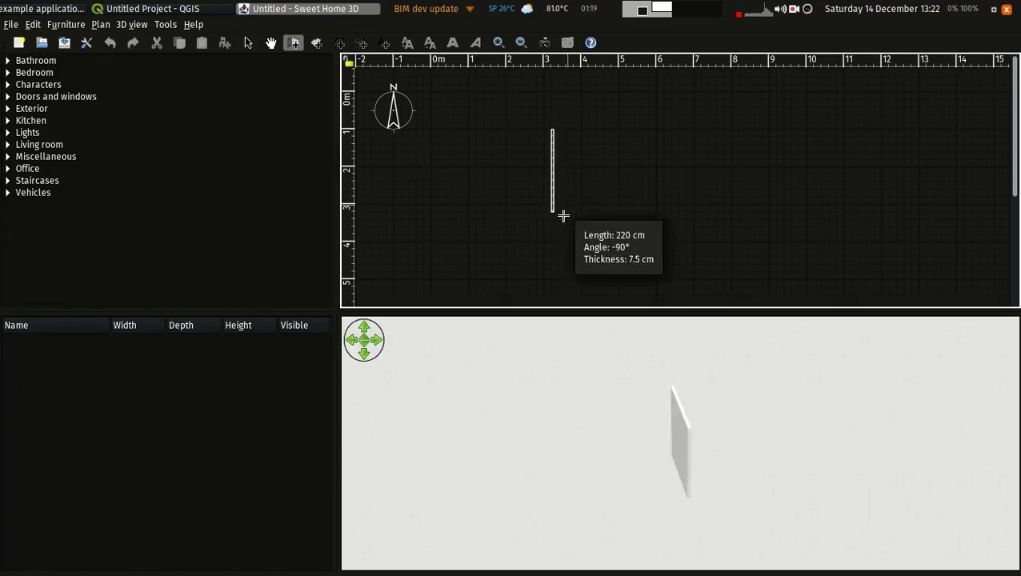
click(553, 239)
click(829, 239)
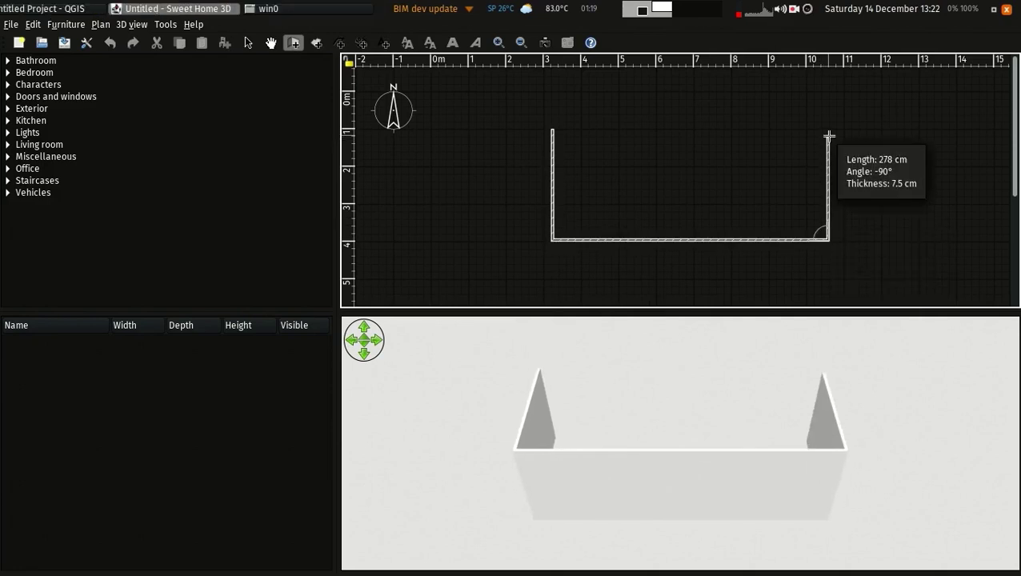
click(826, 130)
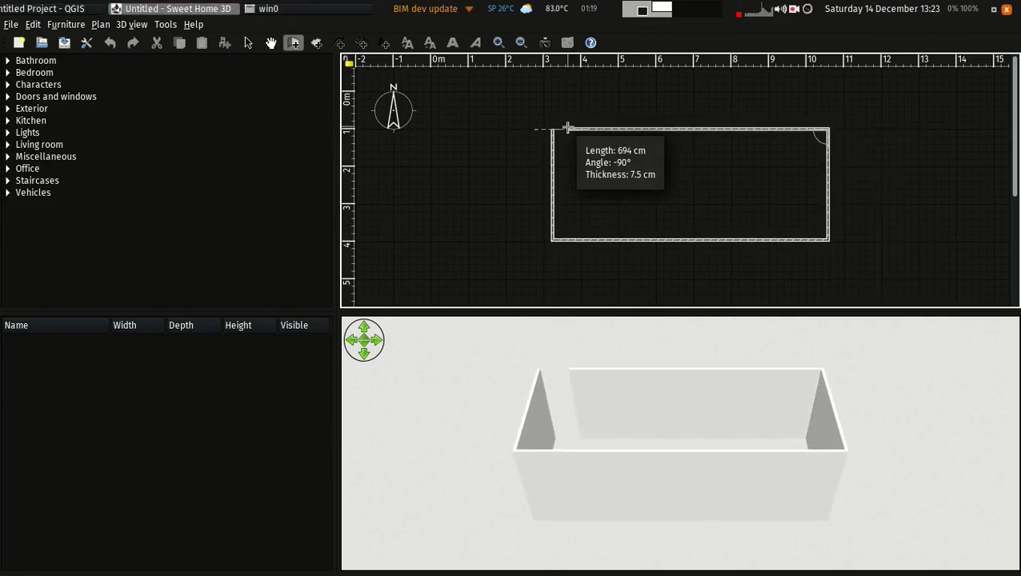
click(552, 130)
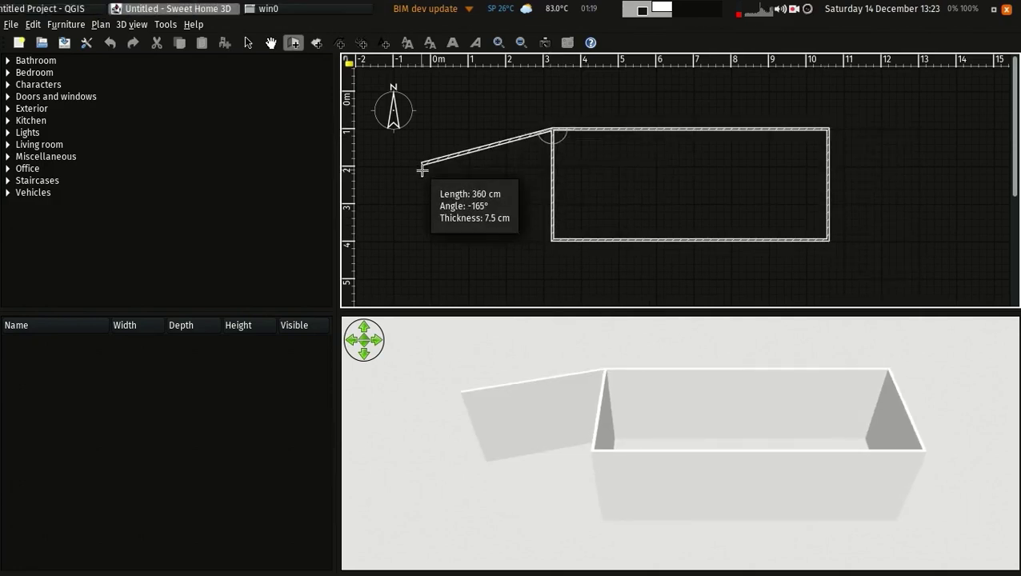
key(Escape)
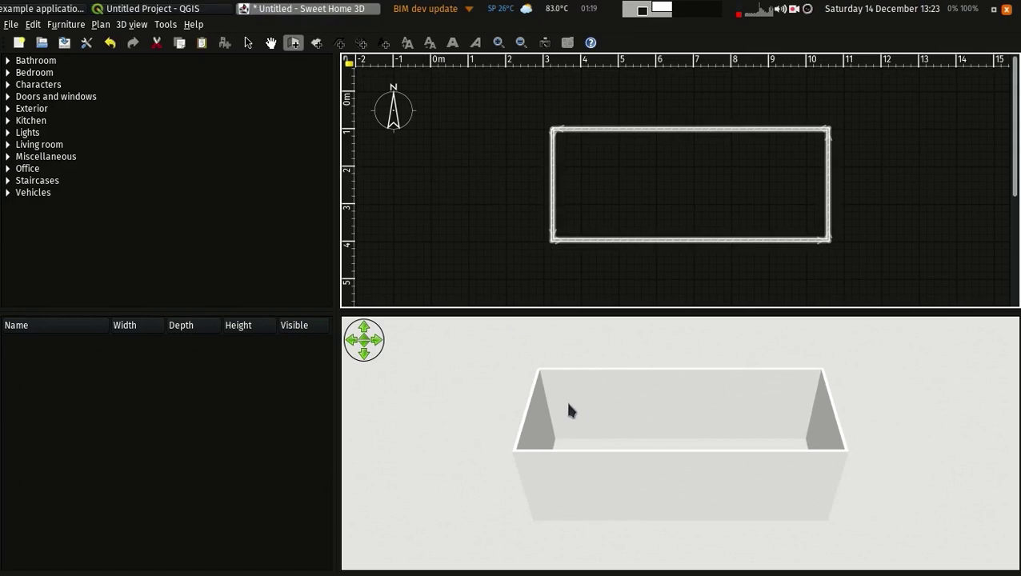
Place a Bar table from Kitchen inside the room and a Door into its top wall
click(9, 121)
drag(67, 290, 668, 138)
drag(517, 448, 538, 464)
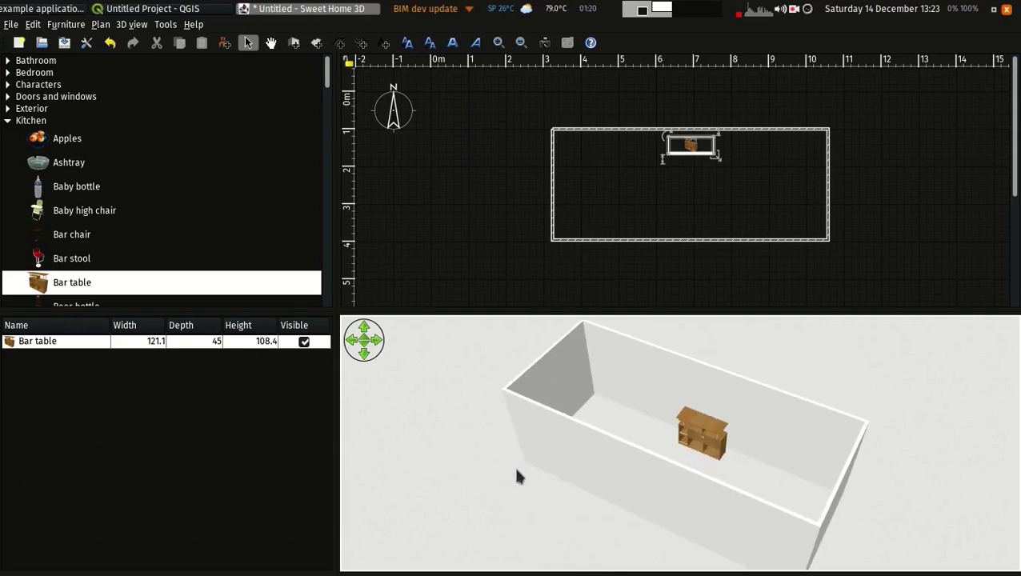
click(5, 97)
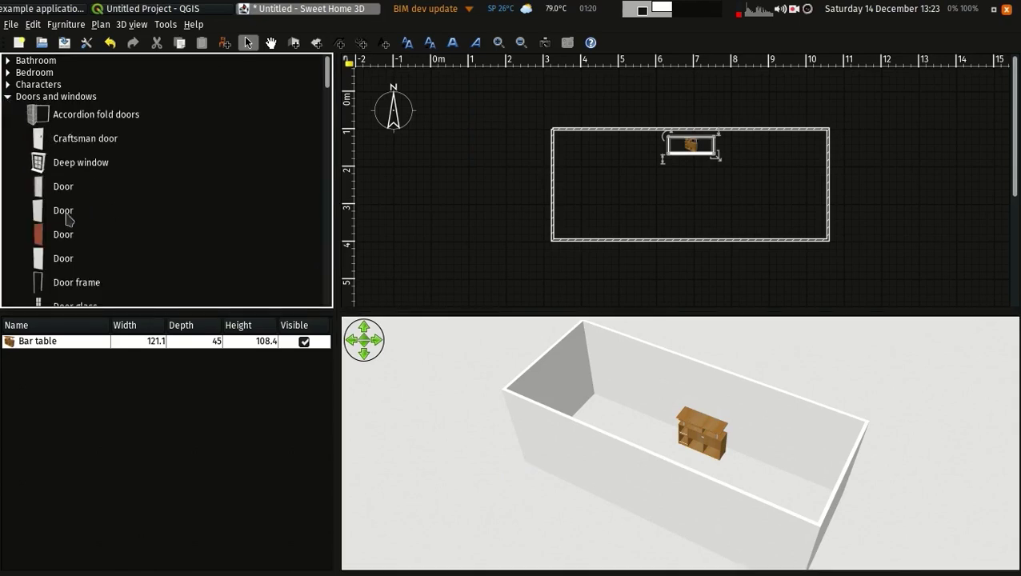
drag(58, 221, 608, 132)
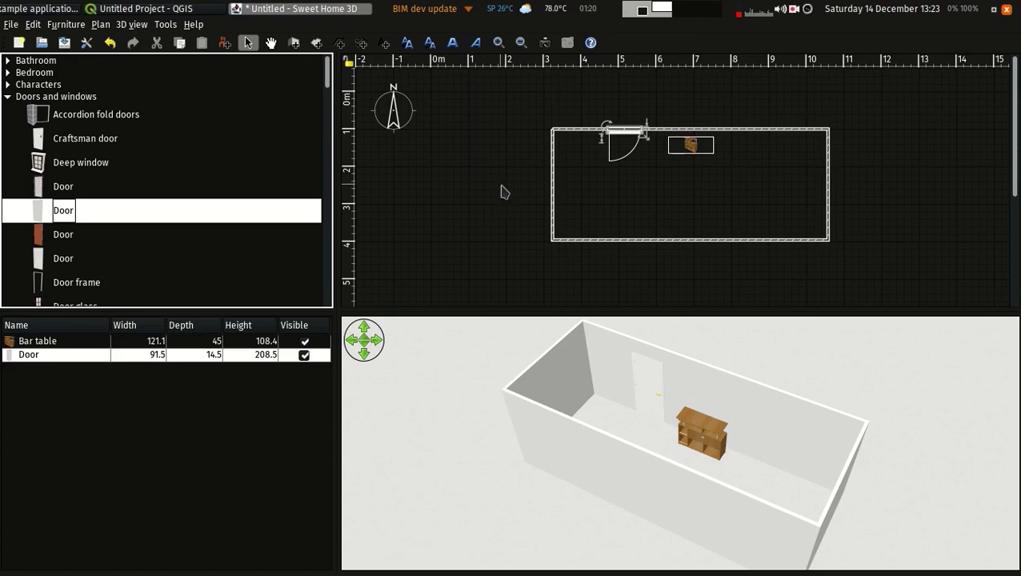
Add a 732 dimension line from the left wall to the right wall near the room's lower side
click(362, 43)
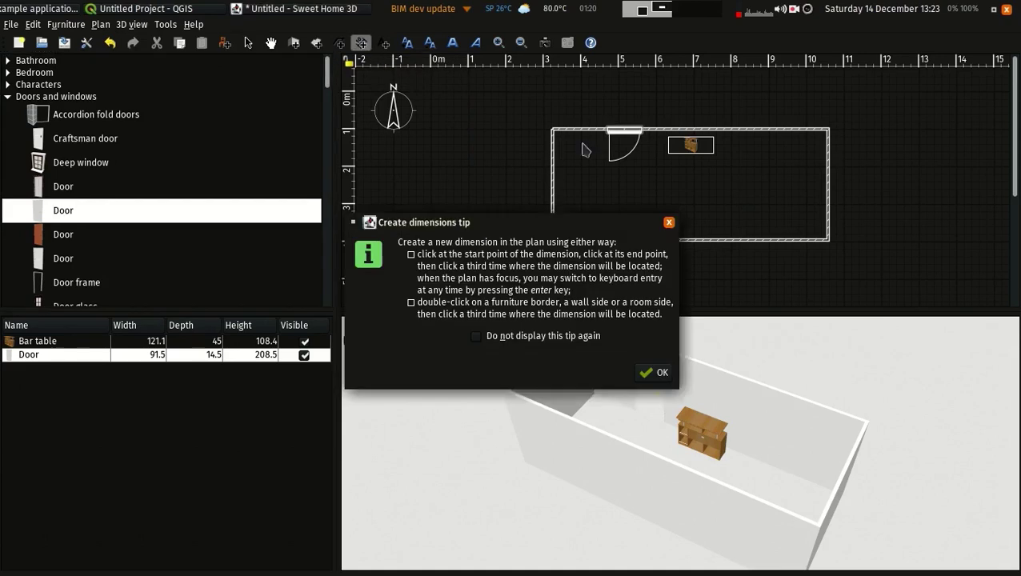
click(661, 372)
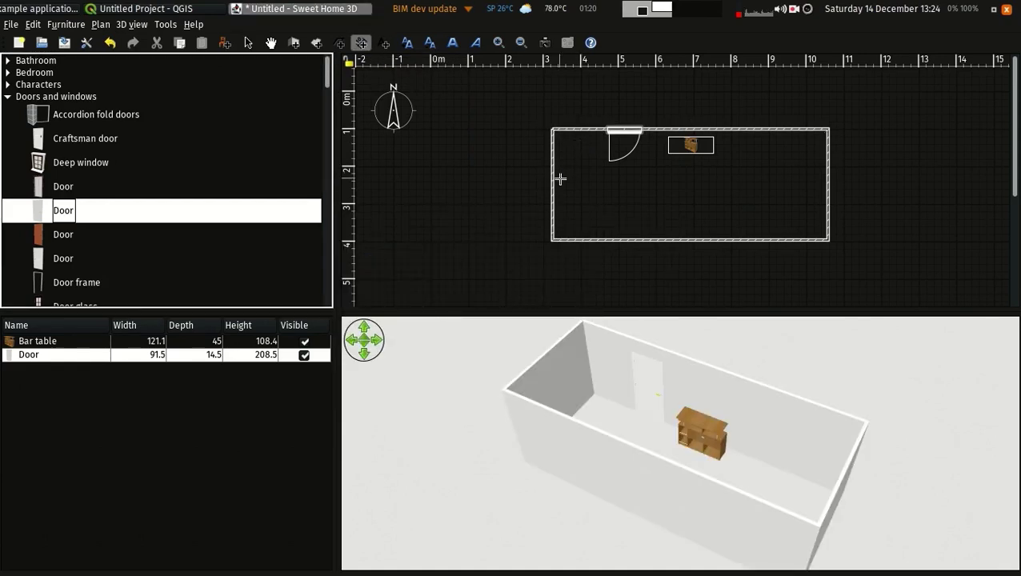
click(551, 184)
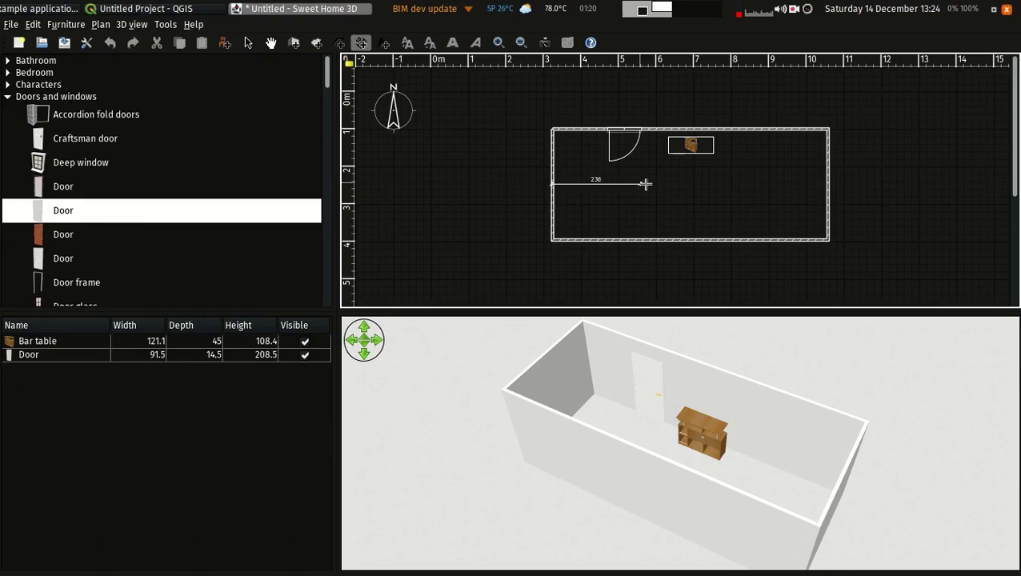
click(826, 185)
click(794, 214)
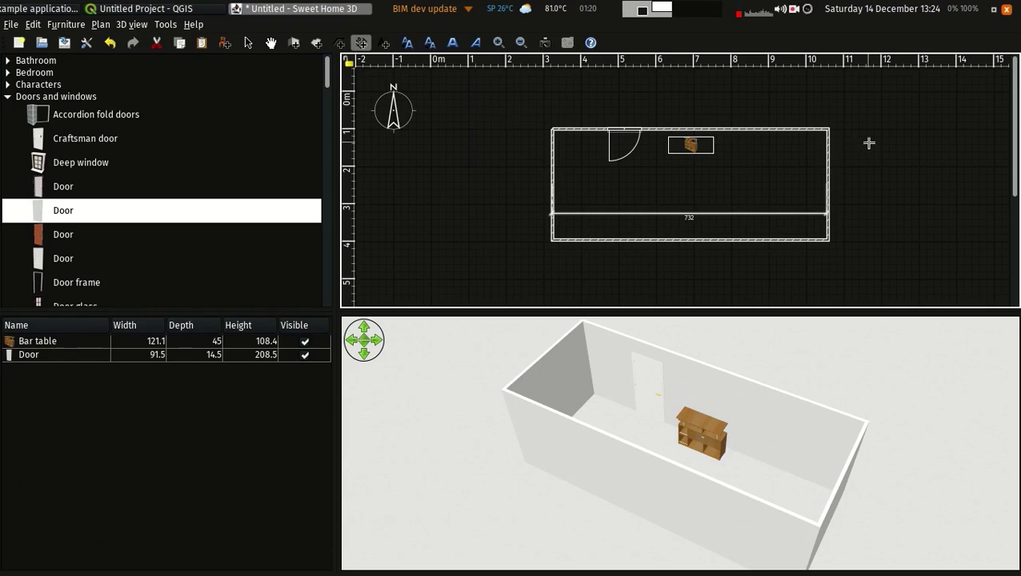
key(super)
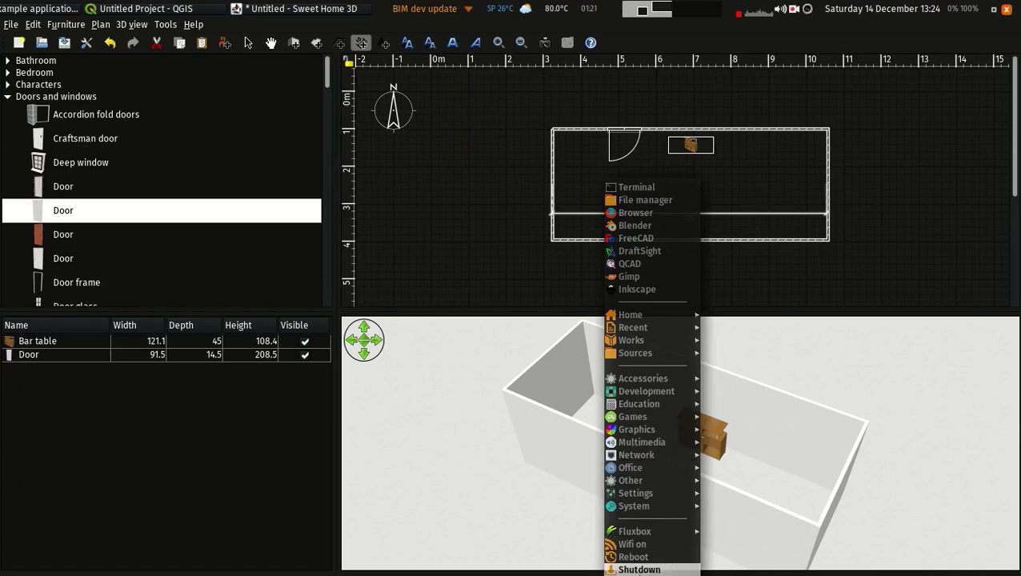
Browse the desktop menu to the Graphics submenu listing LibreCAD, OpenSCAD, Scribus and Sweet Home 3D
mouse_move(647, 356)
mouse_move(630, 468)
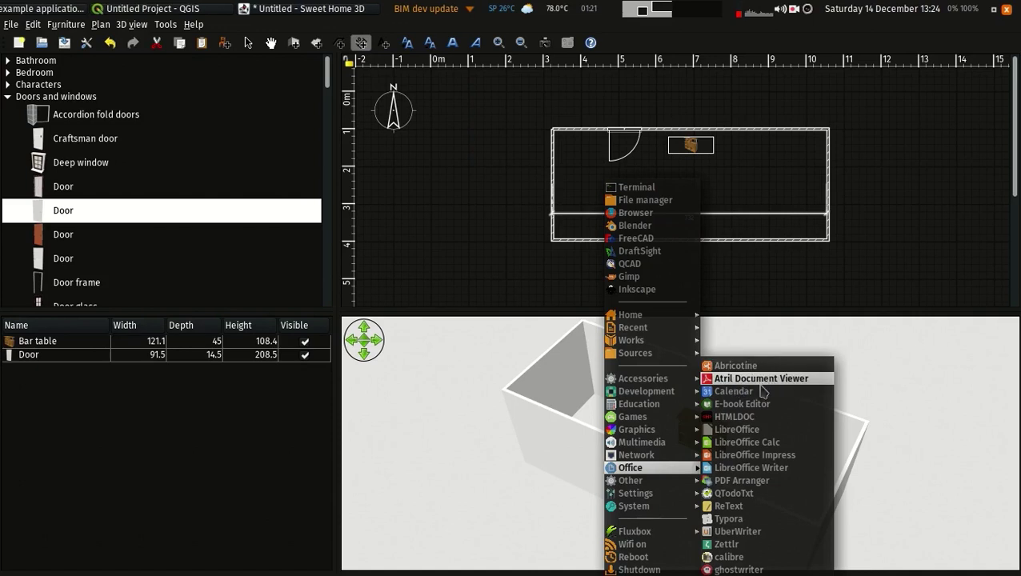
mouse_move(667, 384)
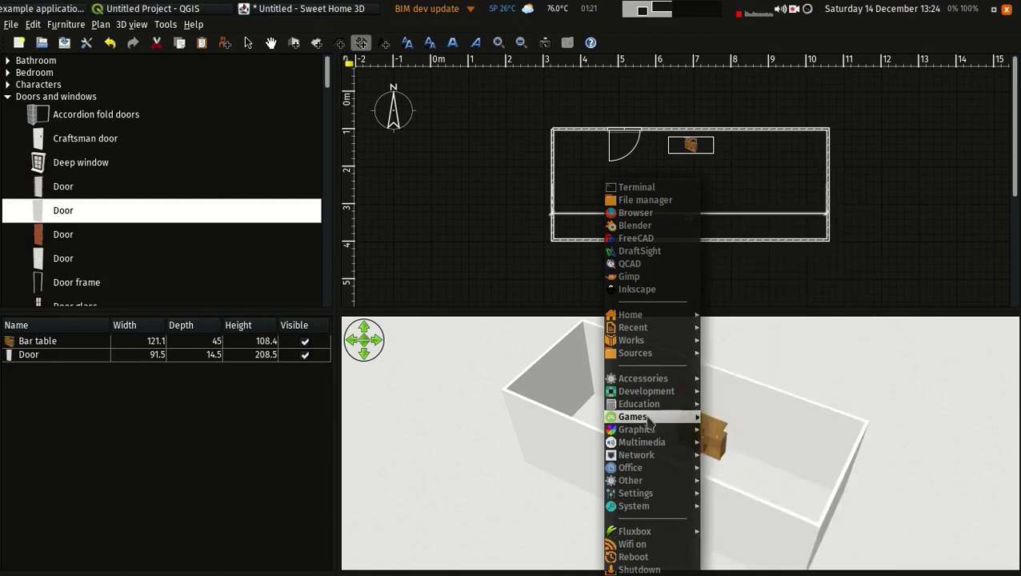
mouse_move(646, 435)
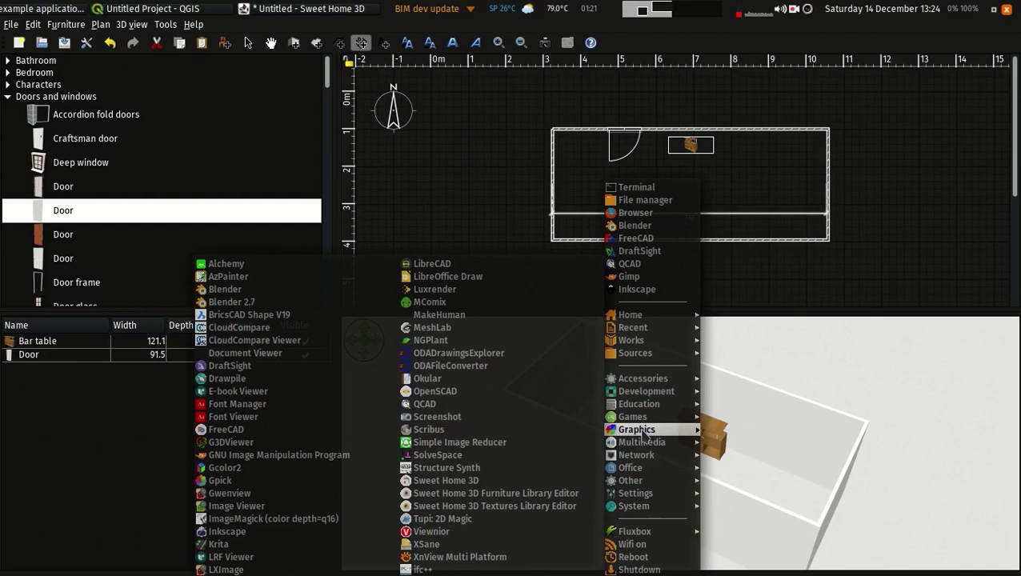
Close Sweet Home 3D without saving, then QGIS, IfcQuery and the file manager
click(893, 369)
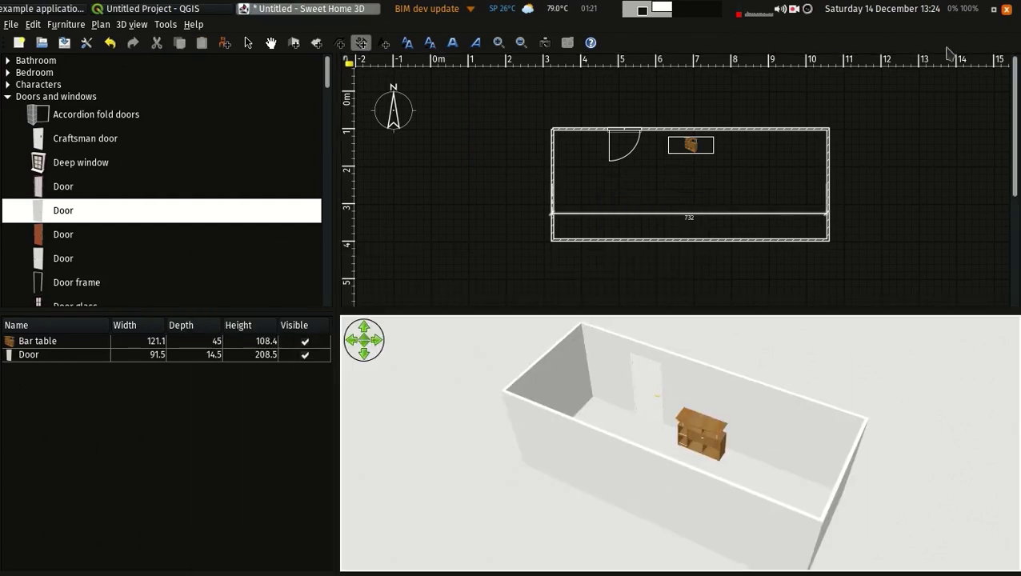
click(1007, 10)
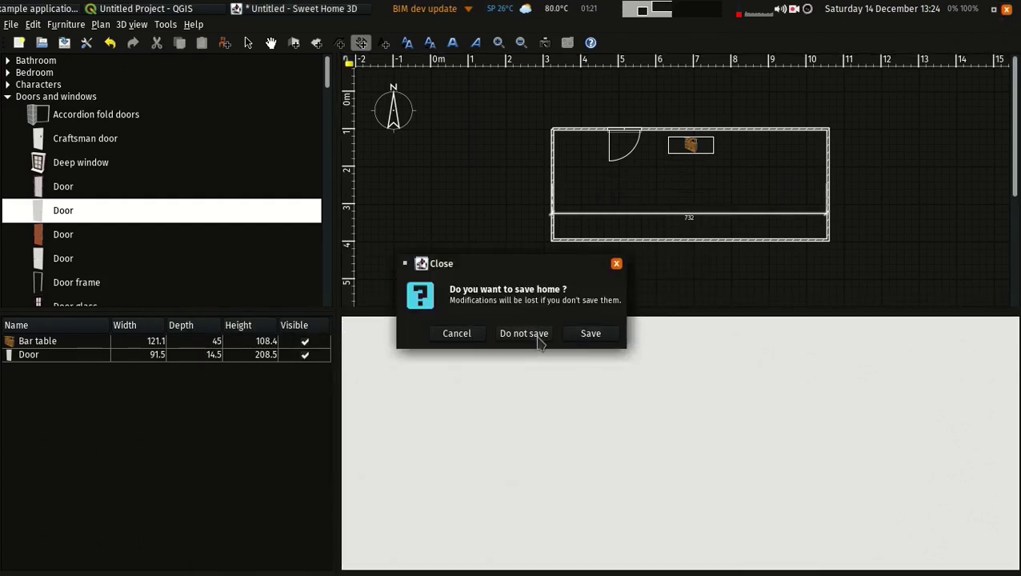
click(536, 337)
click(1007, 10)
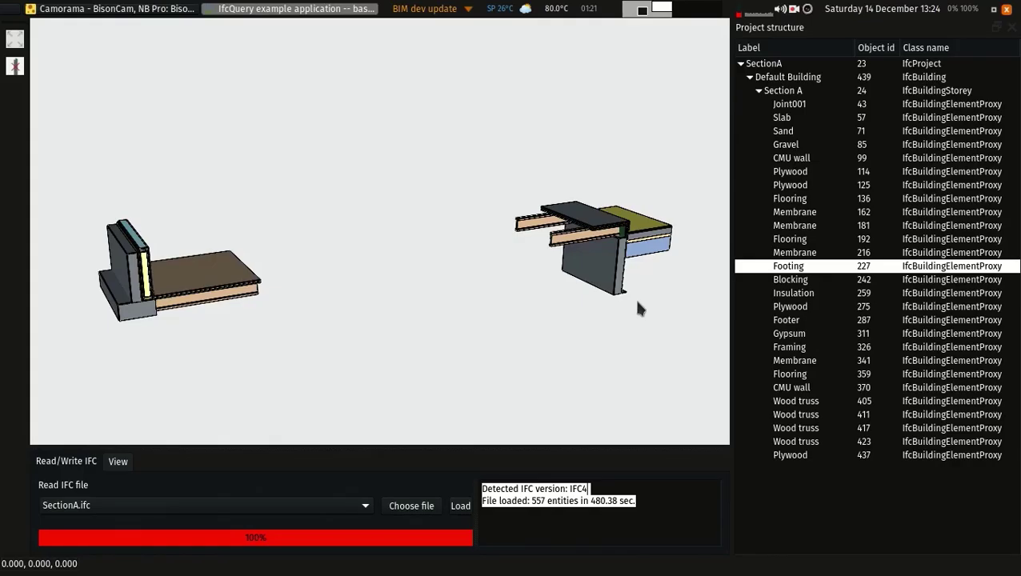
click(1007, 10)
click(1007, 10)
Close Inkscape without saving, then GIMP, LibreCAD and DraftSight without saving the drawing
click(1007, 9)
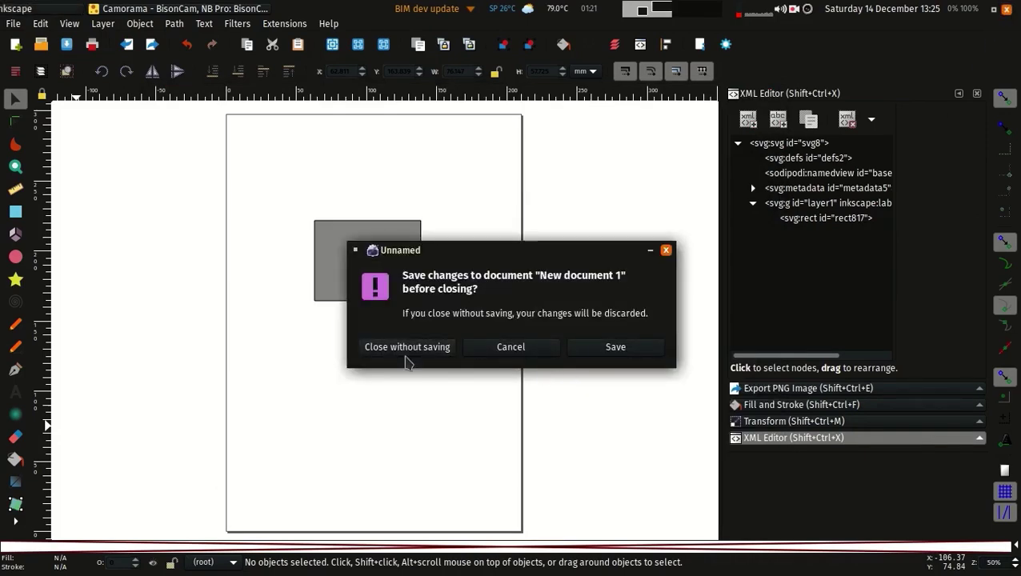
click(405, 352)
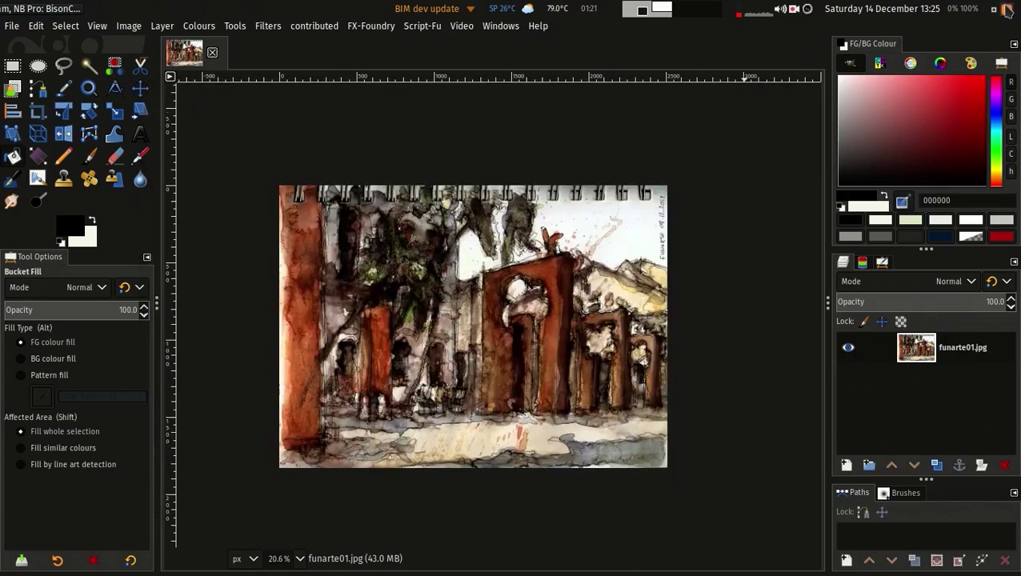
click(1007, 10)
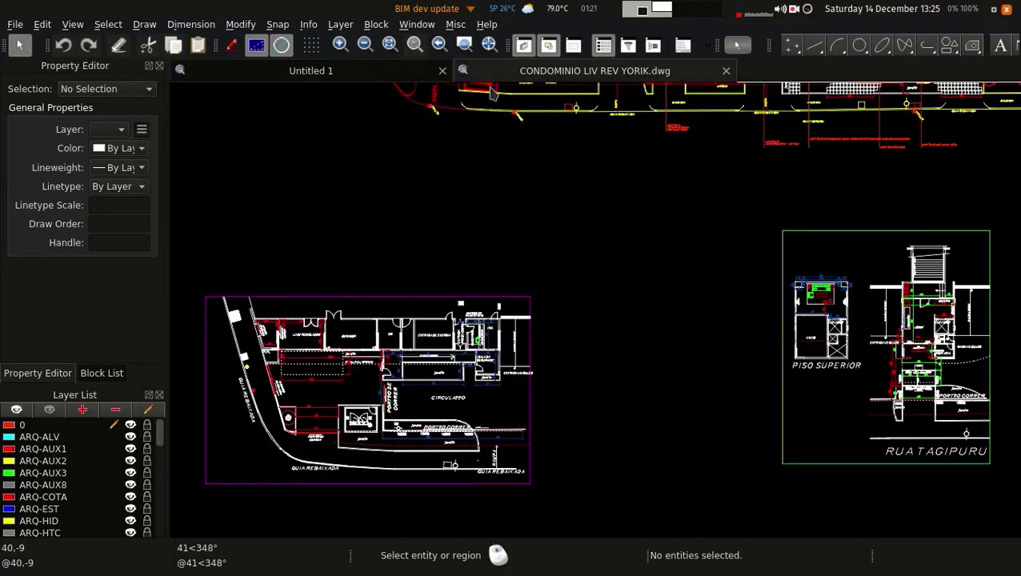
key(ctrl+q)
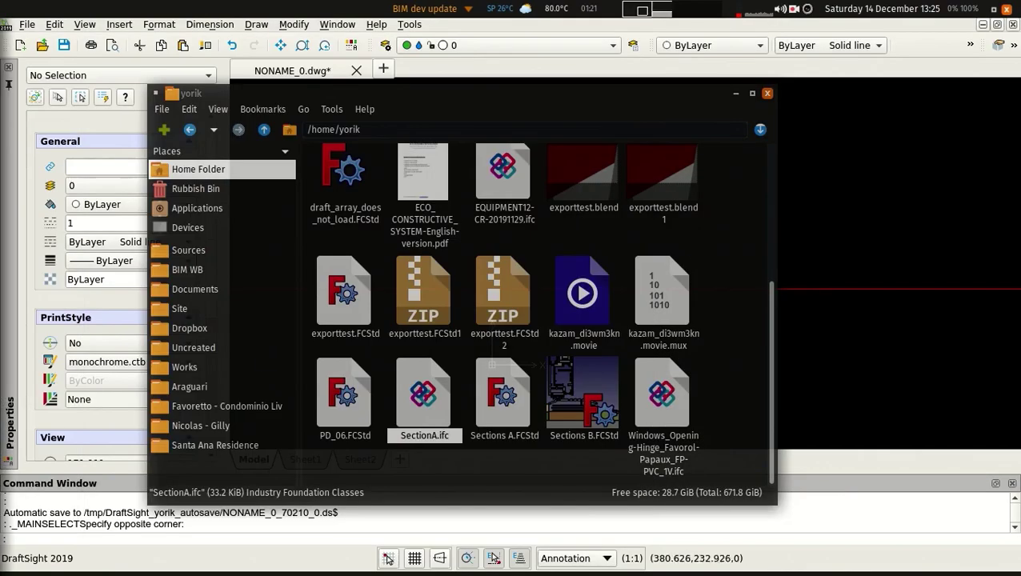
key(ctrl+q)
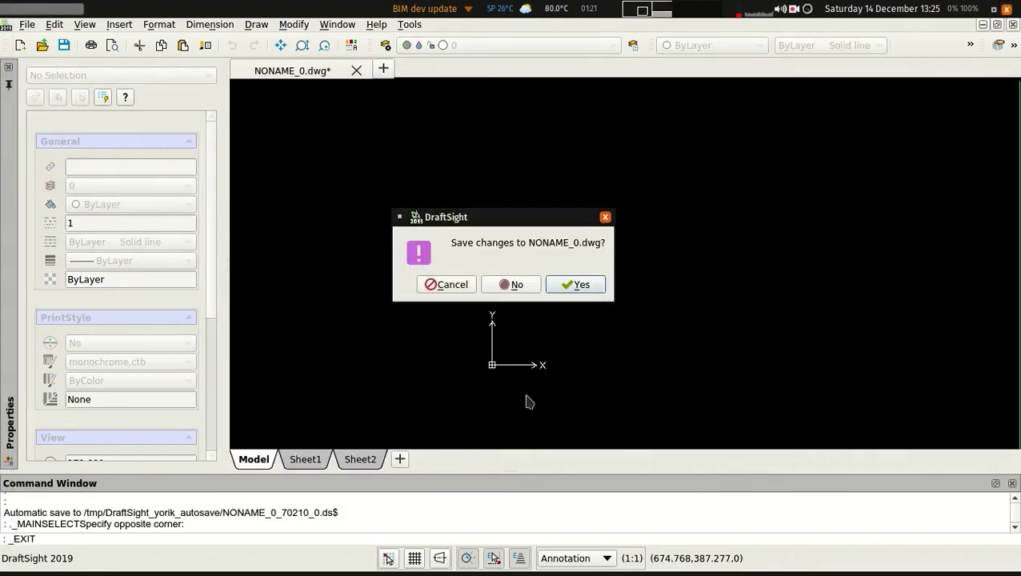
click(520, 289)
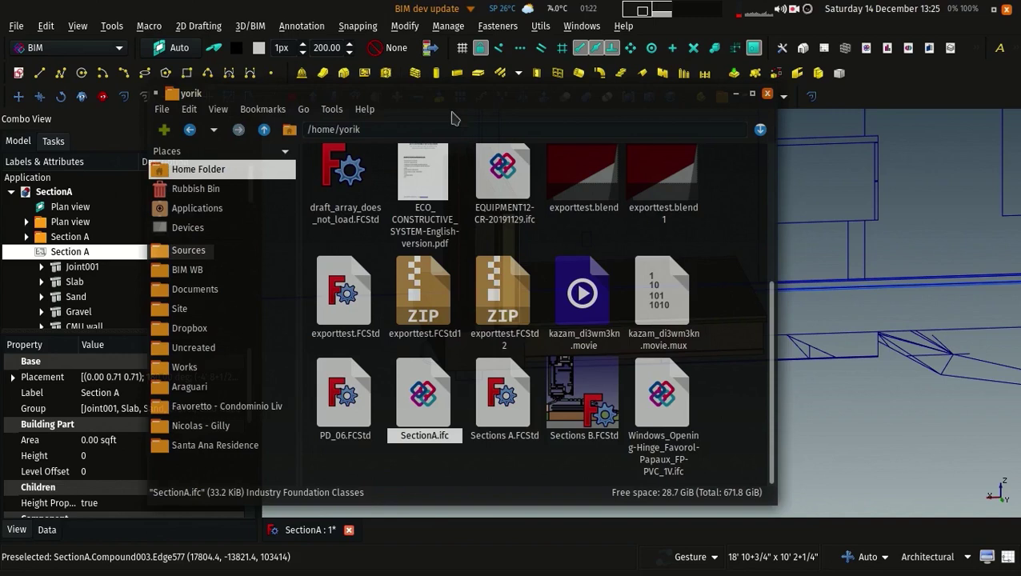
Move the home-folder file manager over FreeCAD, deselect the PDF, and dismiss the desktop menu
drag(444, 96, 469, 130)
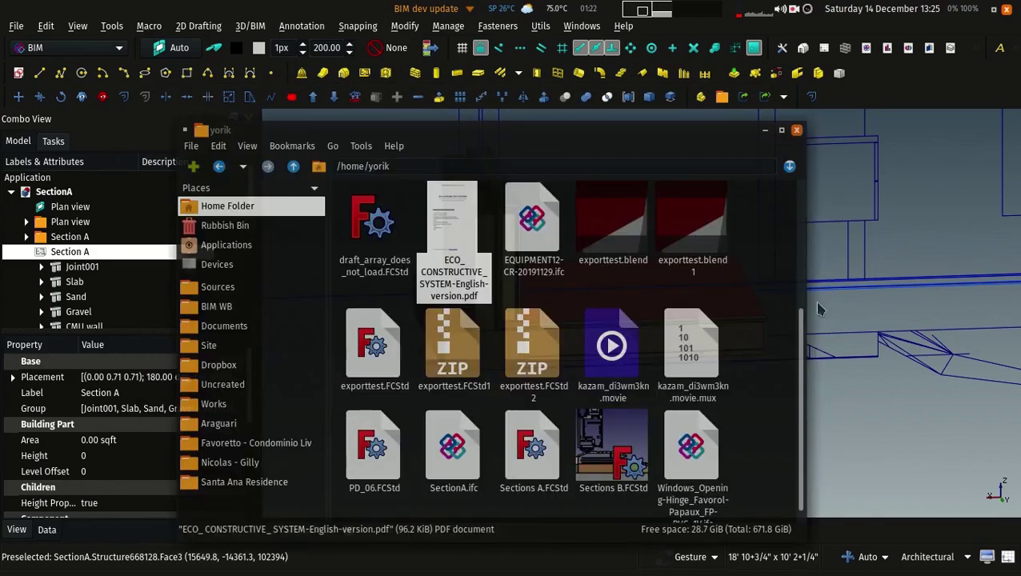
click(754, 334)
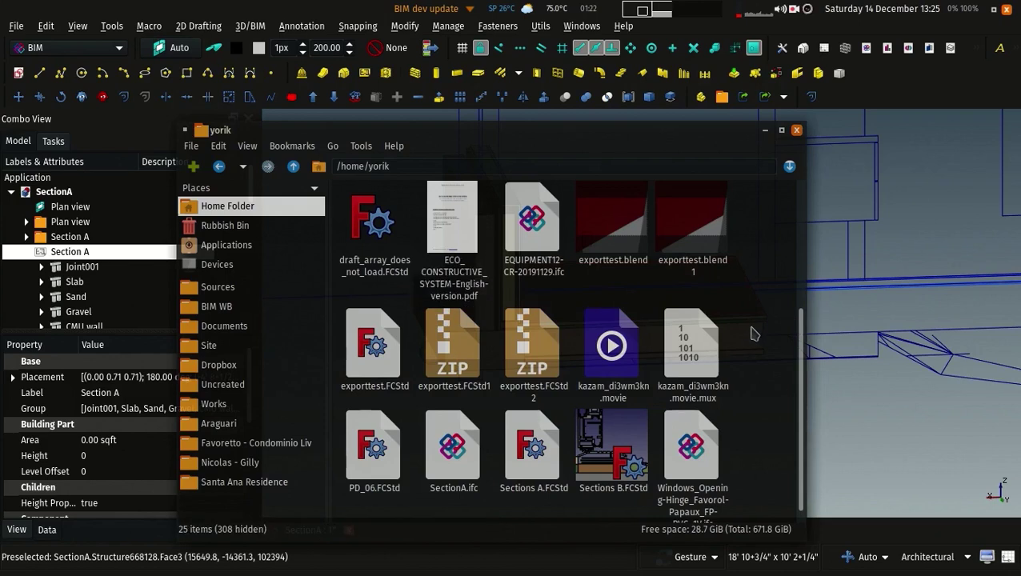
right_click(680, 264)
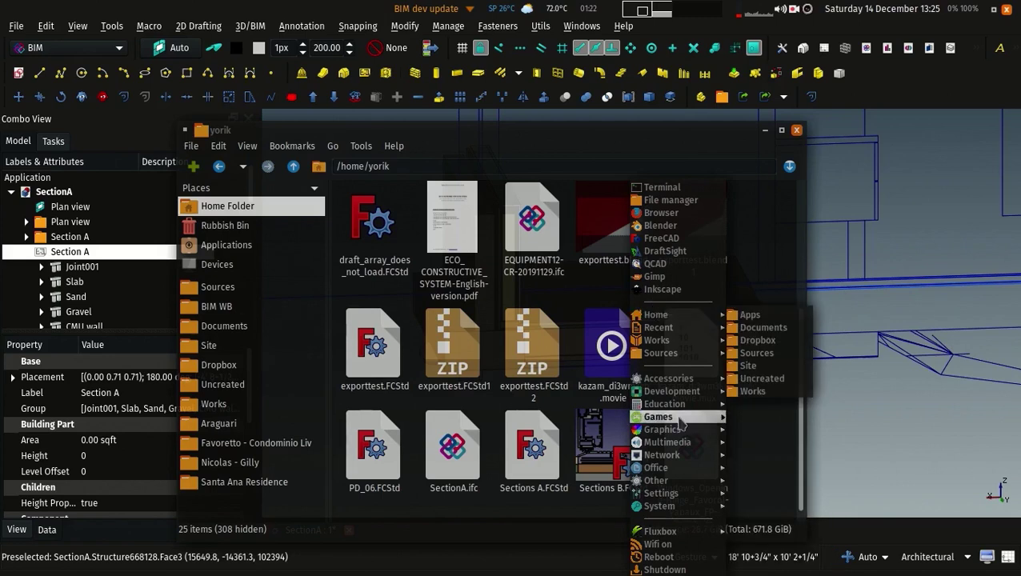
mouse_move(680, 432)
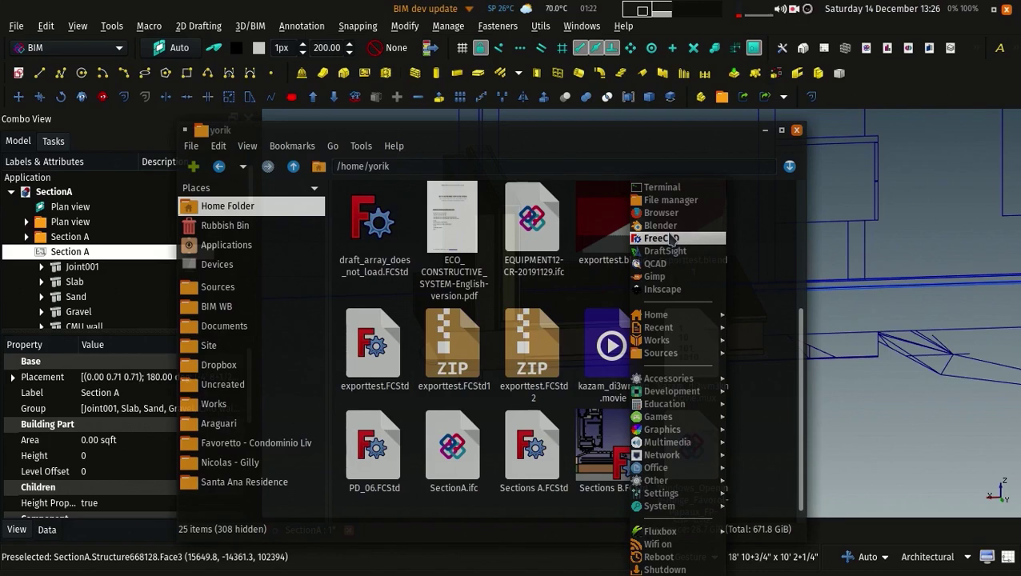
click(741, 228)
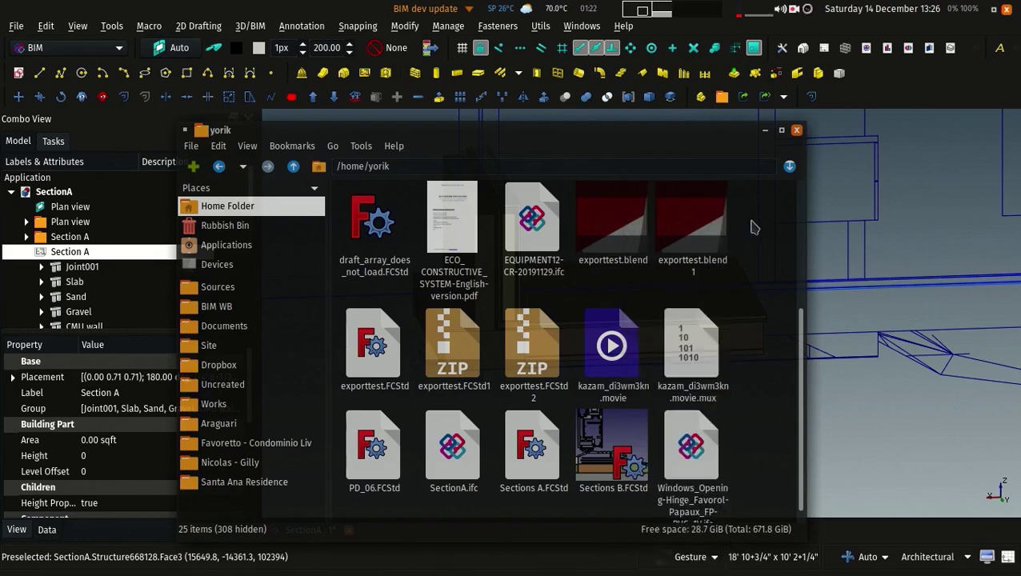
Move the file manager aside and bring FreeCAD's SectionA model back to the front
drag(737, 128, 690, 132)
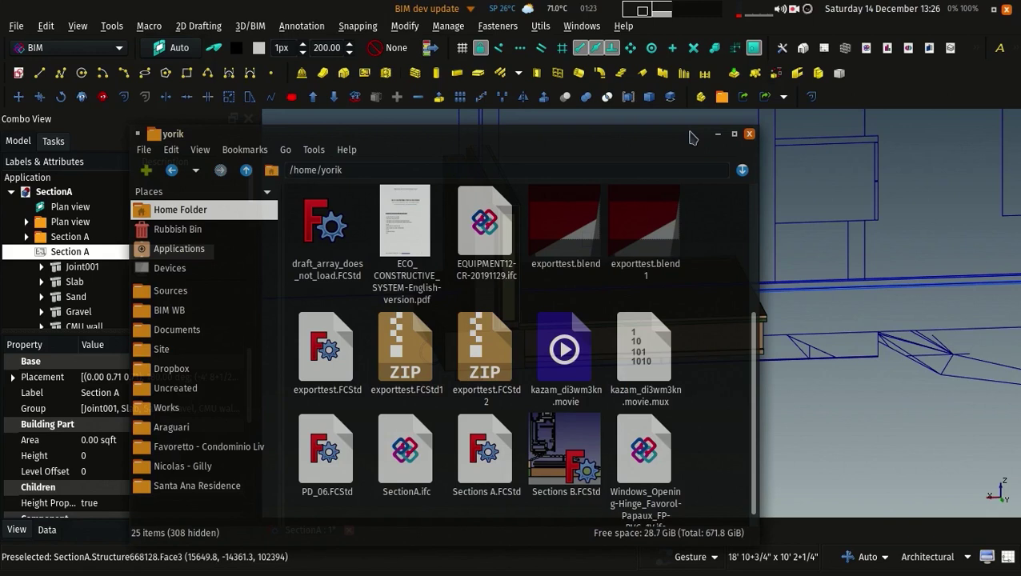
click(888, 228)
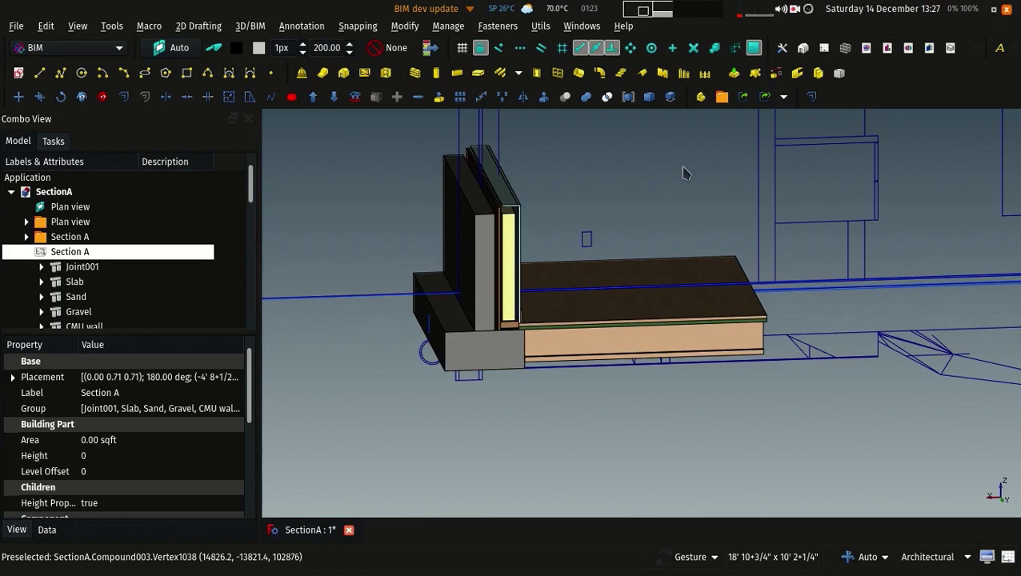
click(796, 10)
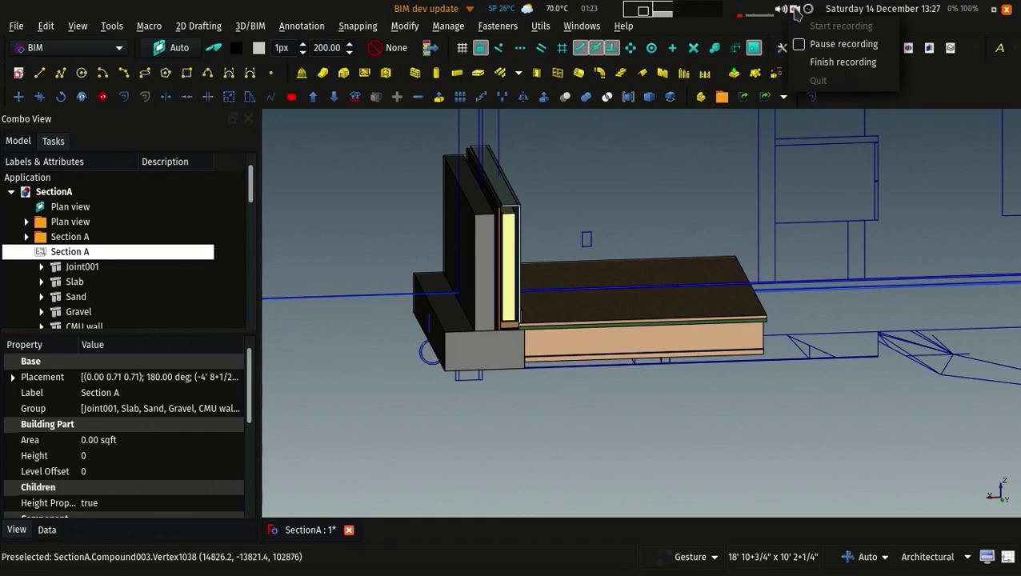